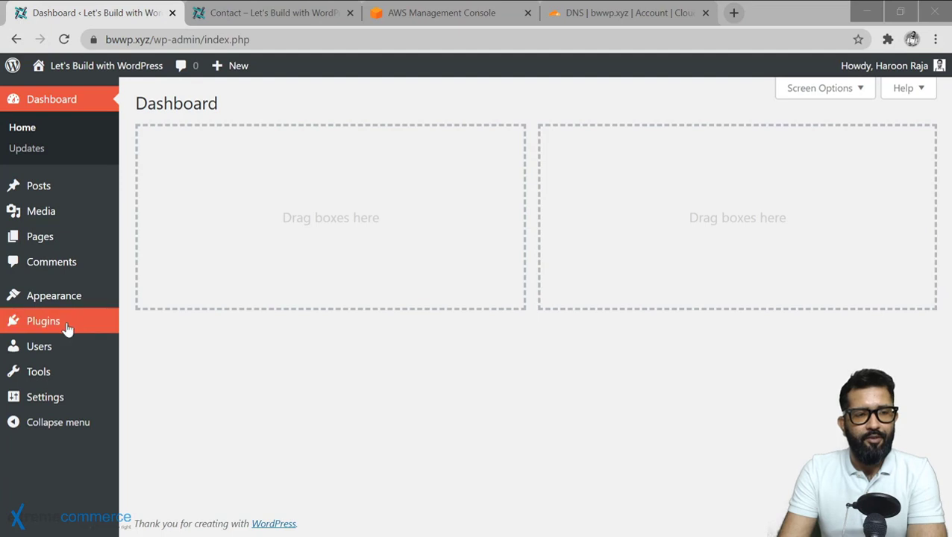
Search Add New Plugins for 'gutenberg forms', then install and activate WordPress Form Builder Plugin – Gutenberg Forms.
mouse_move(83, 325)
click(162, 346)
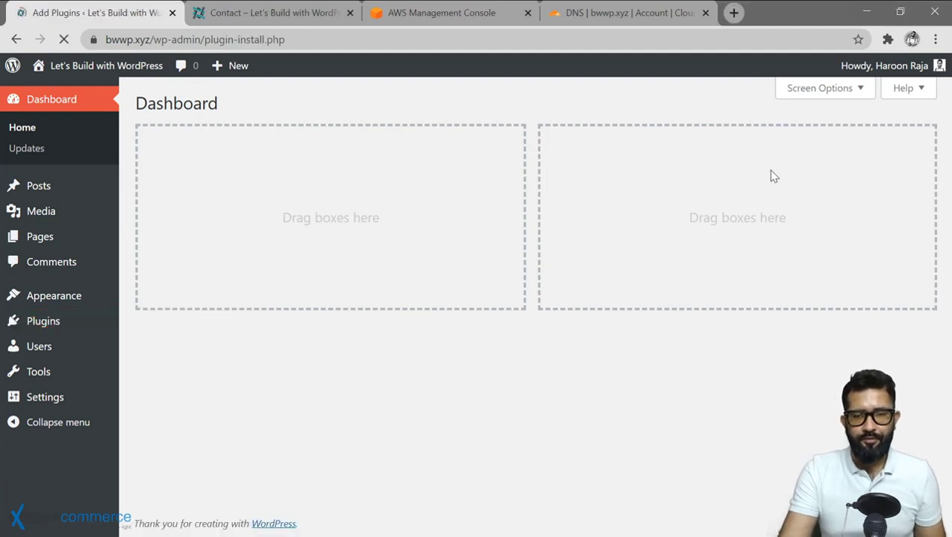
text(gutenberg form)
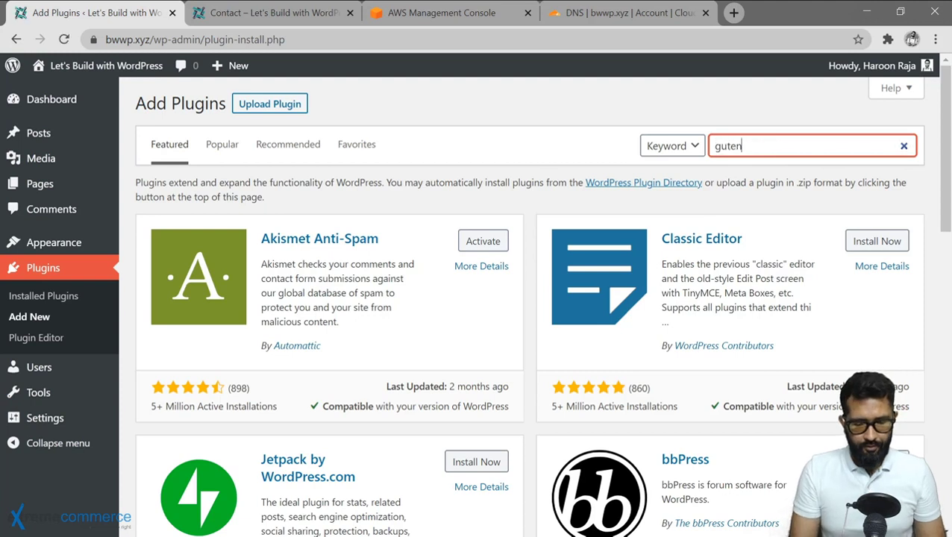
text(s)
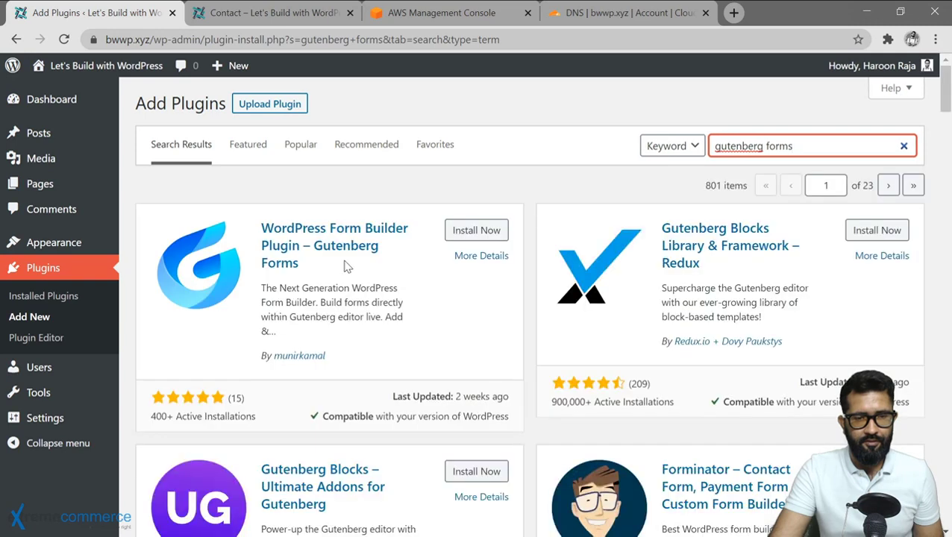
click(283, 234)
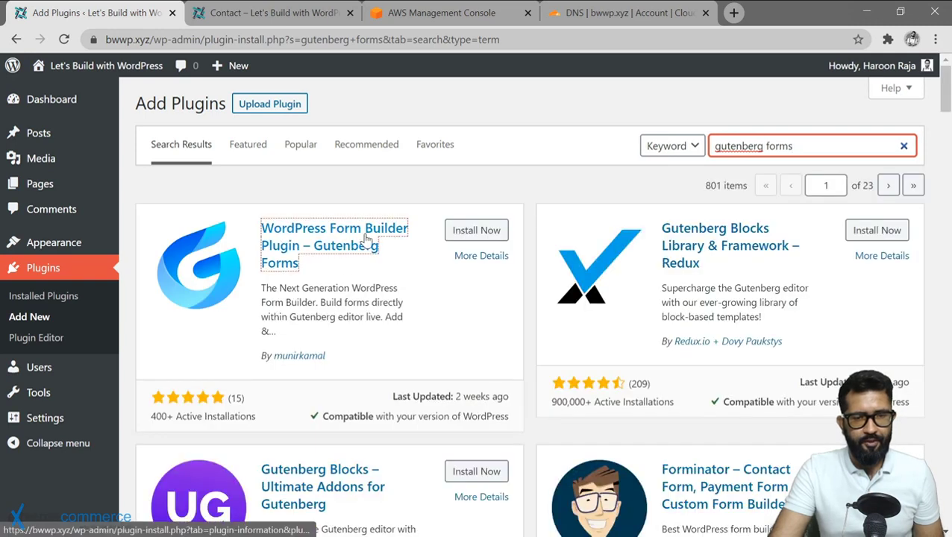
click(261, 279)
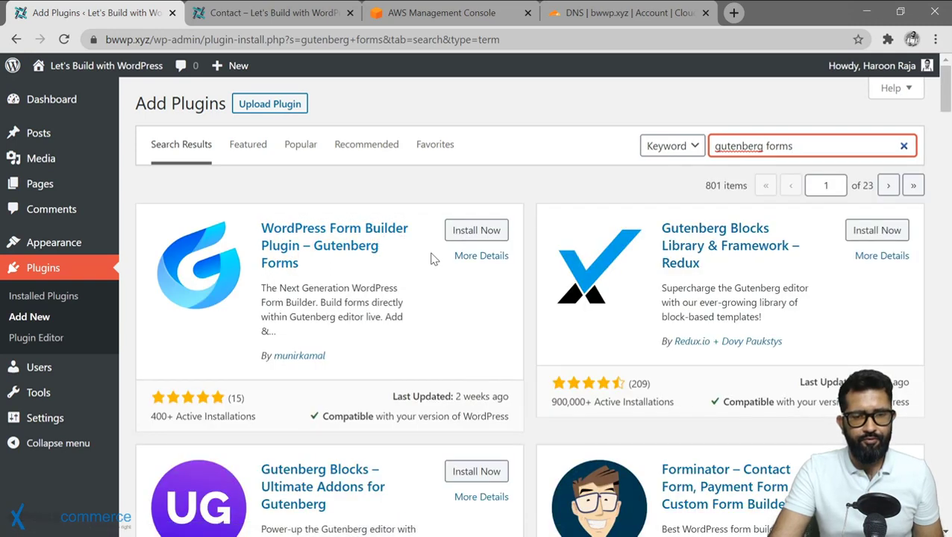
click(473, 228)
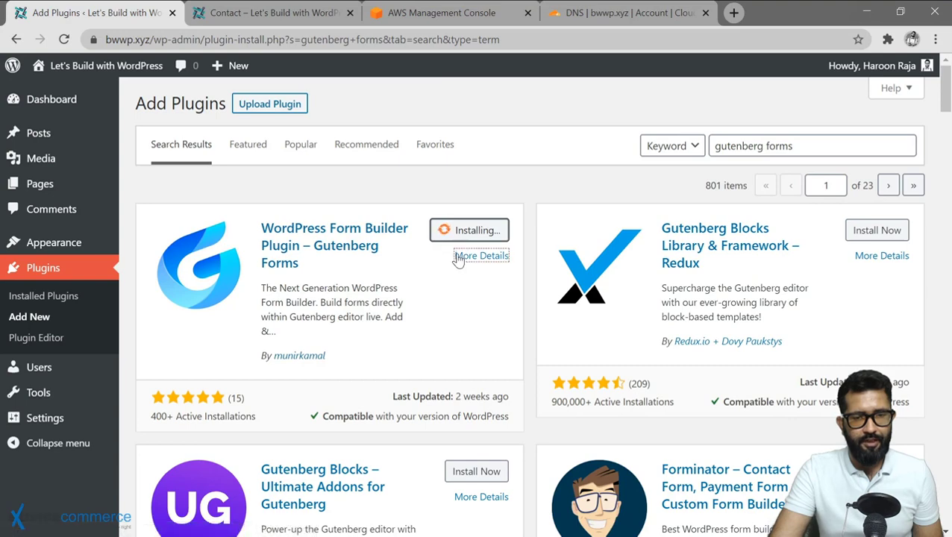
click(490, 235)
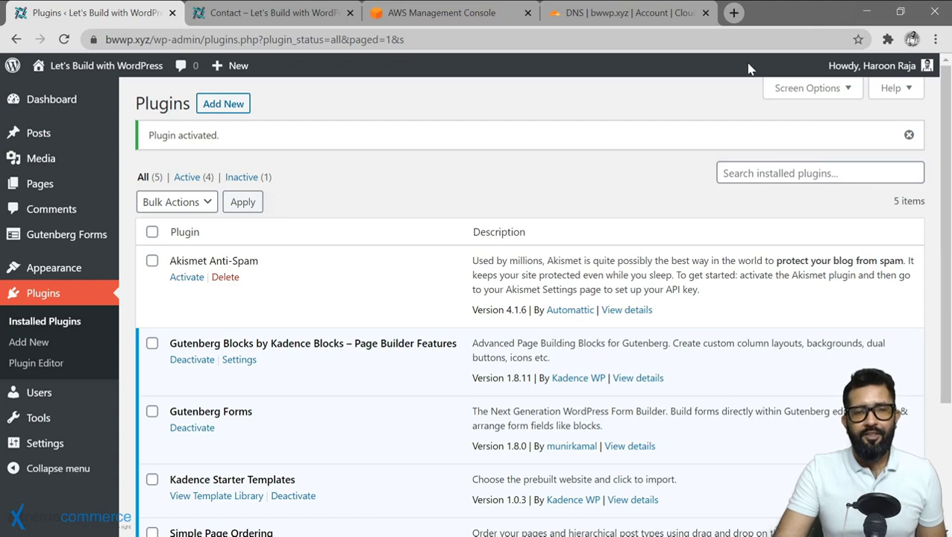
Open mailgun.com and mailjet.com in new browser tabs.
click(734, 13)
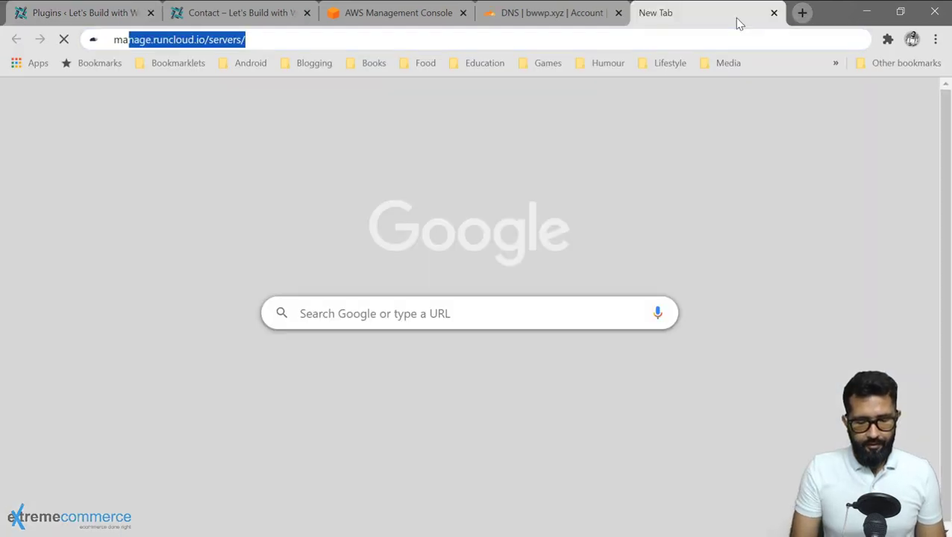
text(mailgun)
key(Down)
key(Down)
key(Down)
key(Down)
key(Down)
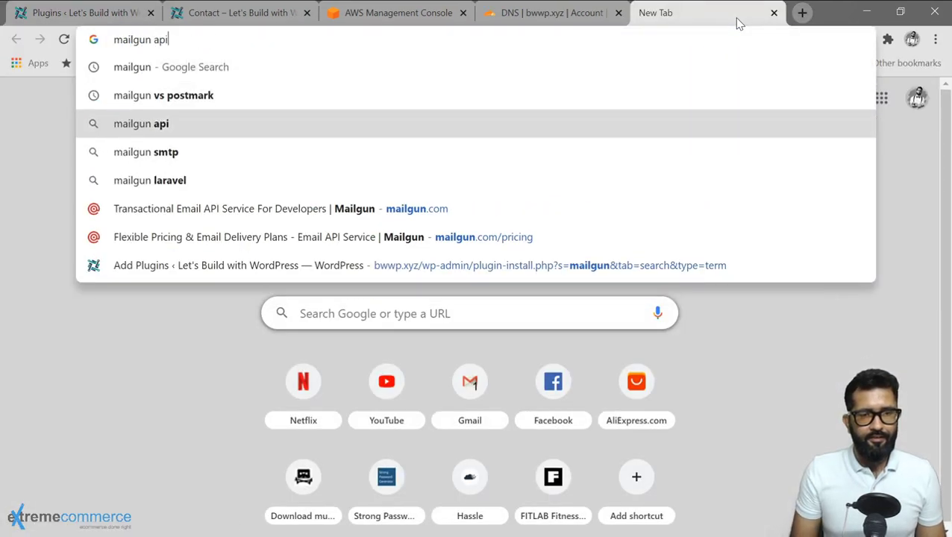
key(Return)
key(ctrl+t)
text(mailjet)
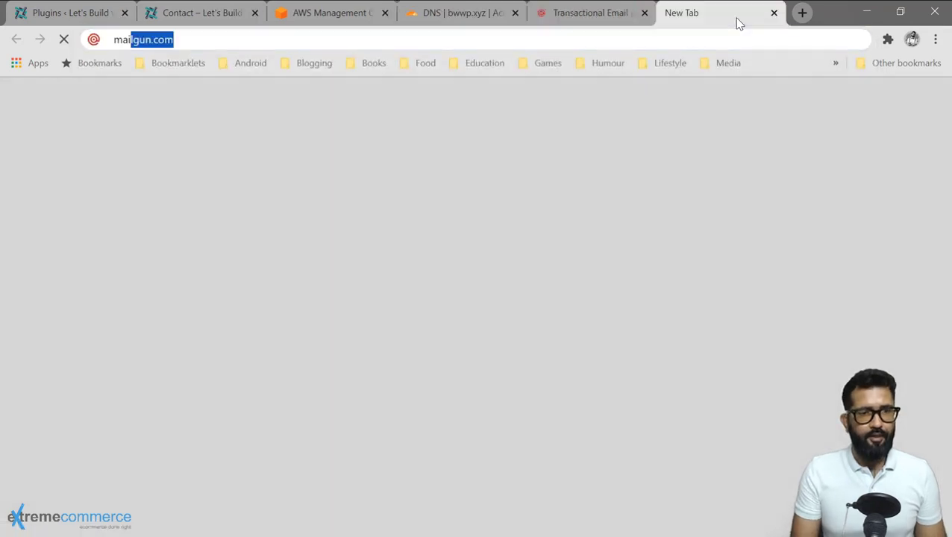
key(Down)
key(Down)
key(Down)
key(Down)
key(Down)
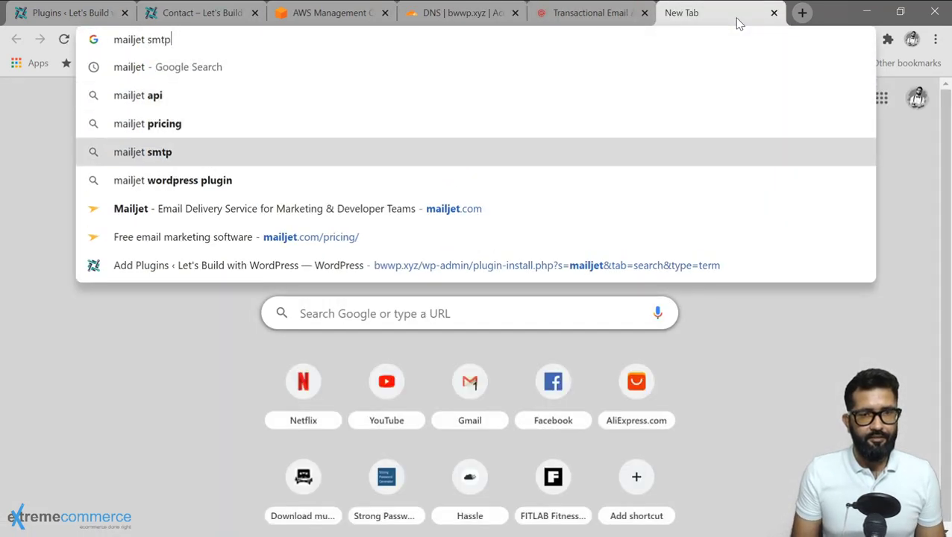
key(Return)
Open sendgrid.com and mandrillapp.com in two more new tabs.
key(ctrl+t)
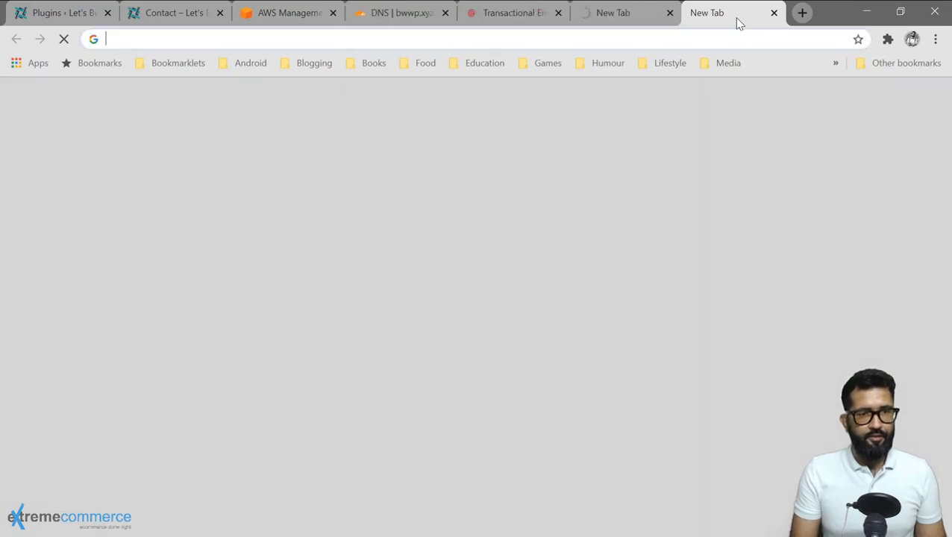
text(sendgrid)
key(Down)
key(Down)
key(Down)
key(Down)
key(Down)
key(Down)
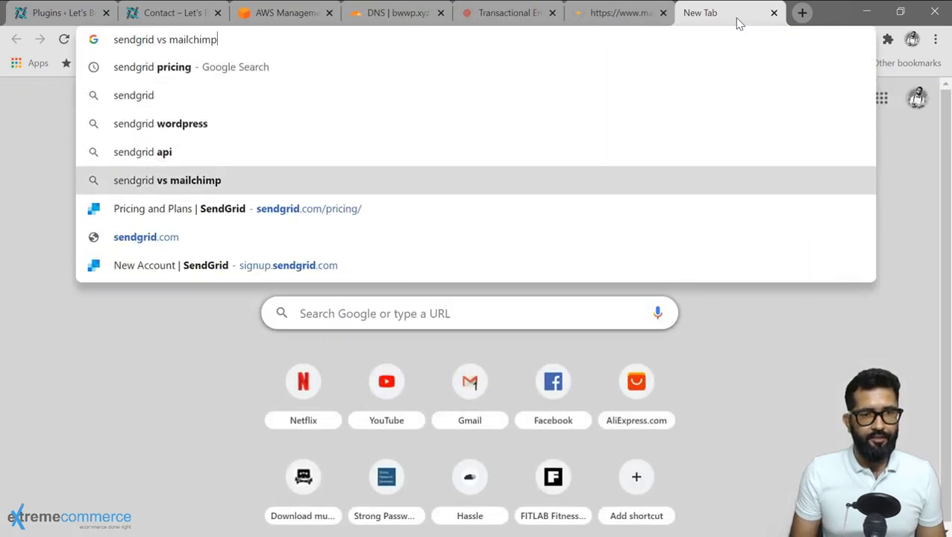
key(Return)
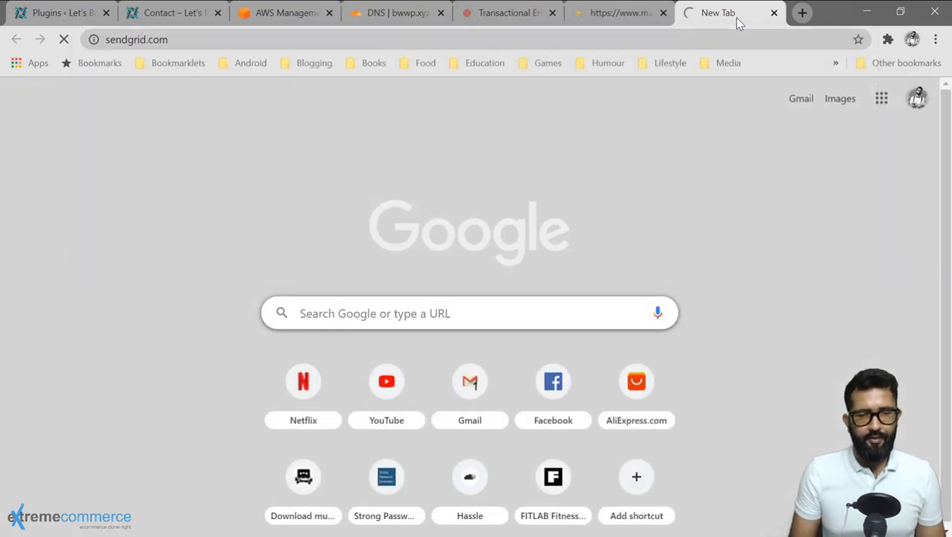
key(ctrl+t)
text(mandril)
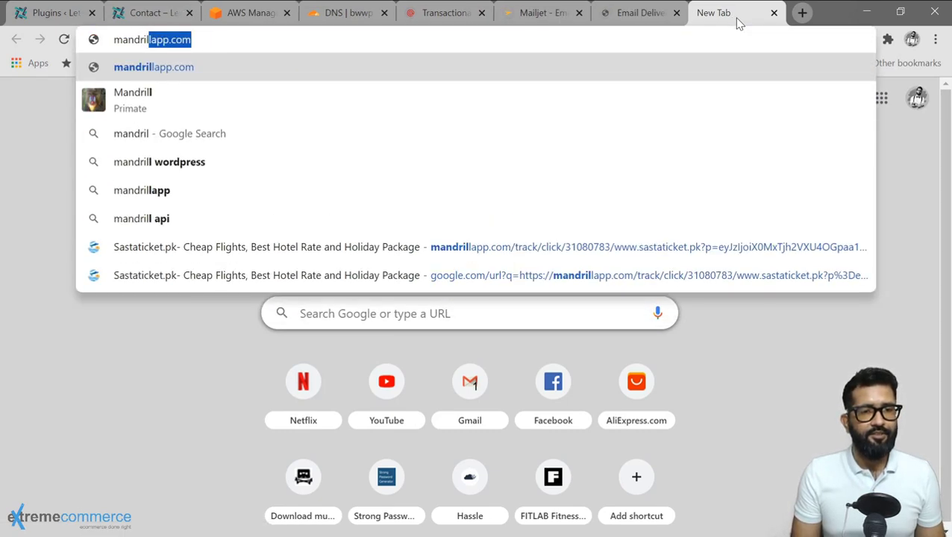
key(Return)
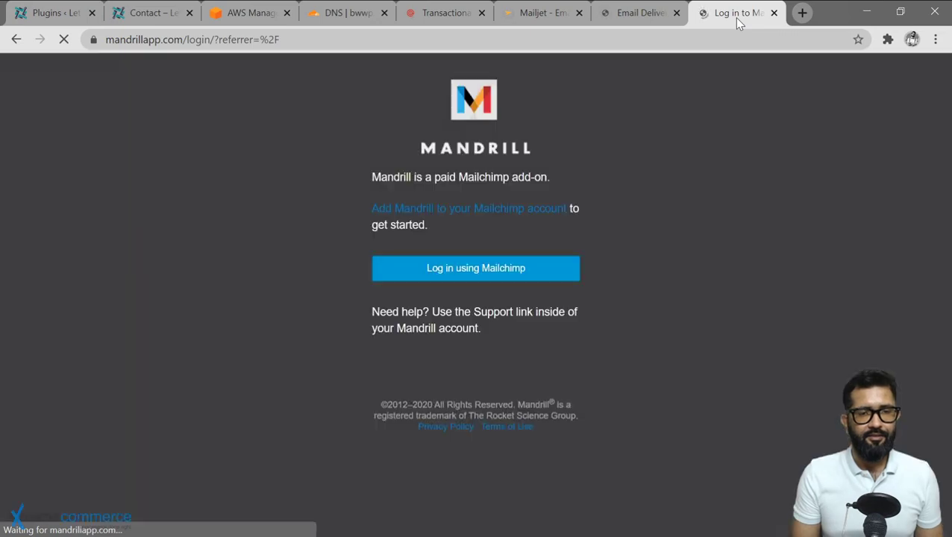
Search Google for 'aws ses' in a new tab.
click(802, 15)
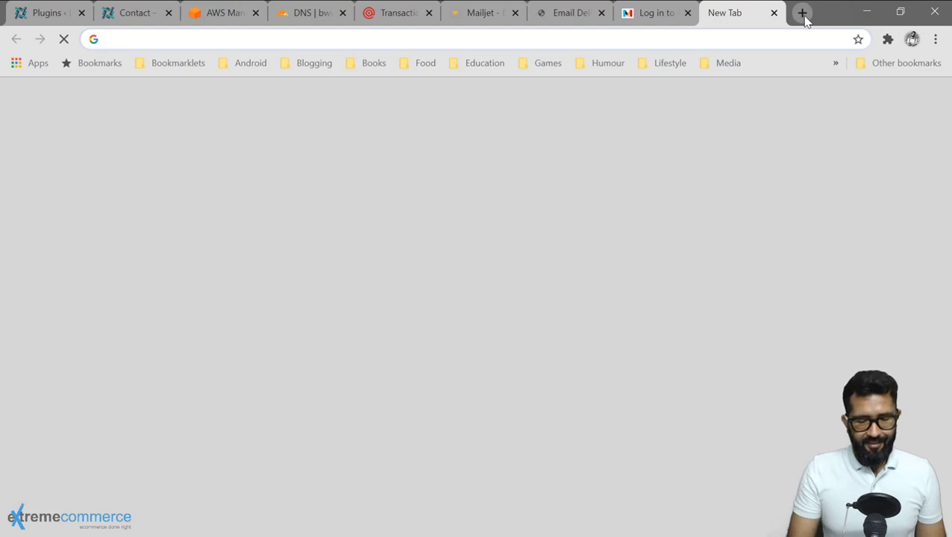
text(aws ses)
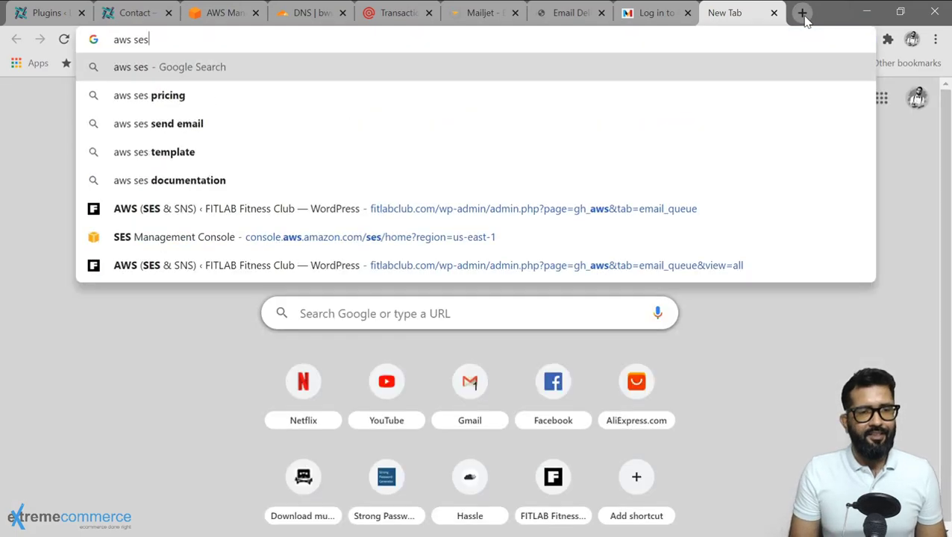
key(Return)
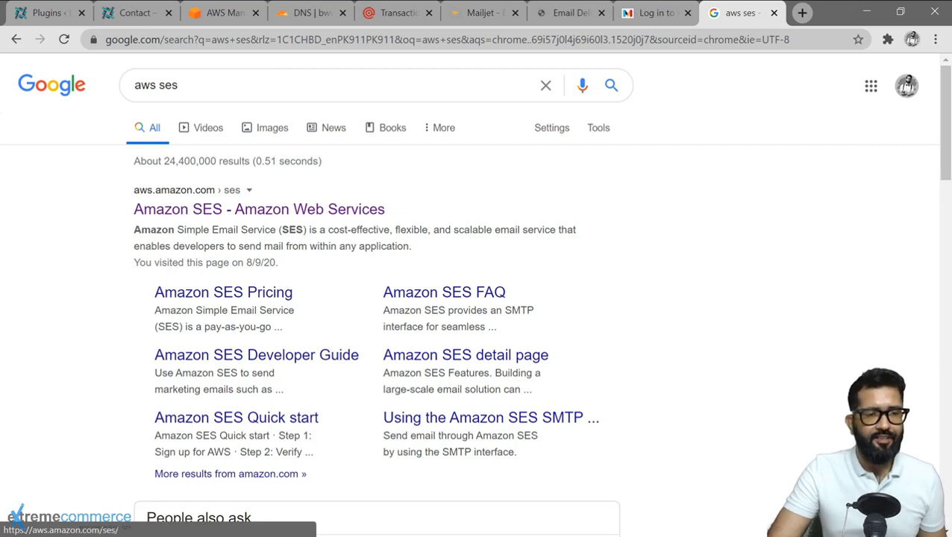
Open the 'Amazon SES - Amazon Web Services' result and sign in to the AWS console.
click(205, 217)
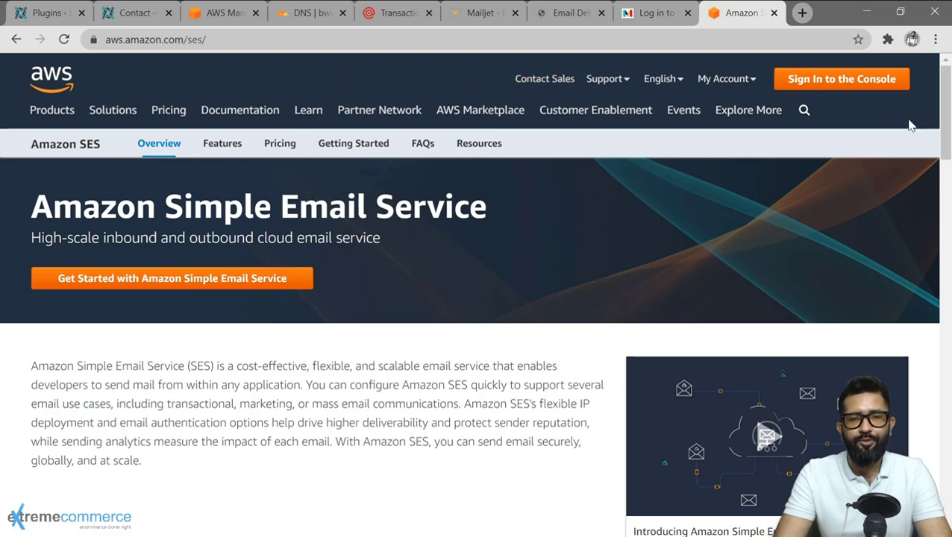
click(843, 85)
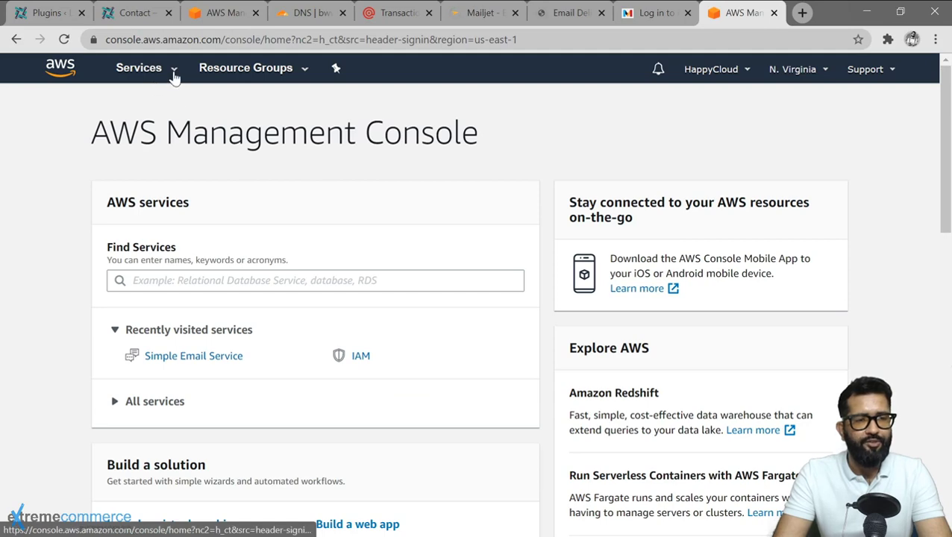
Find Simple Email Service by searching services for 'email' and show its Domains list.
click(174, 75)
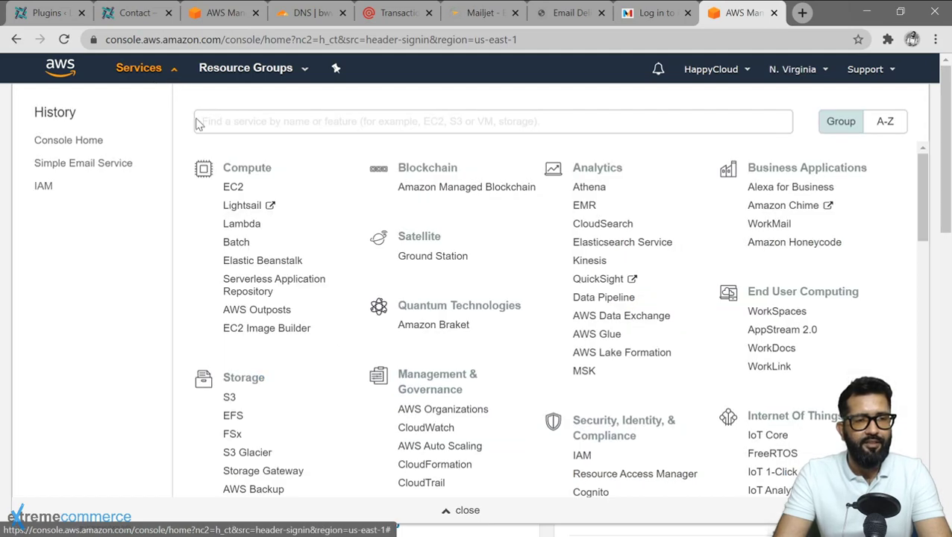
text(email)
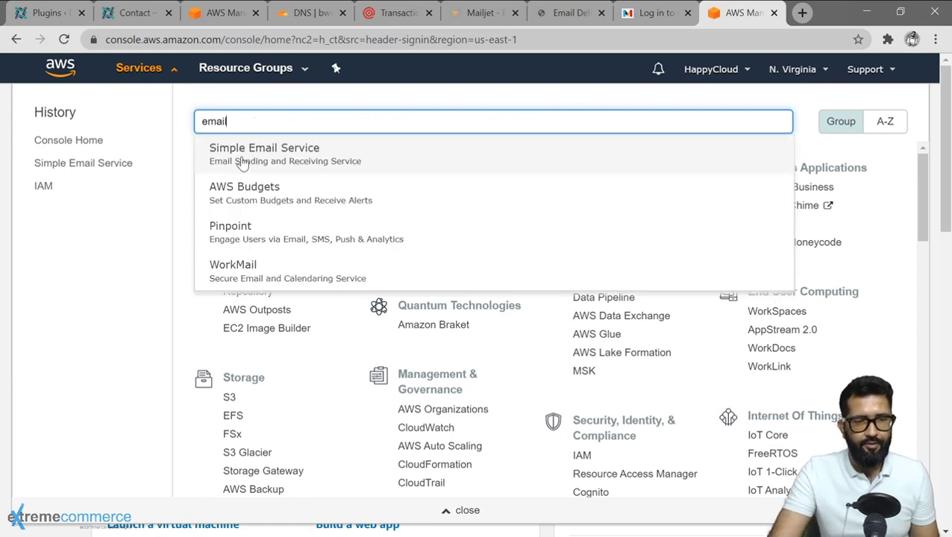
click(281, 154)
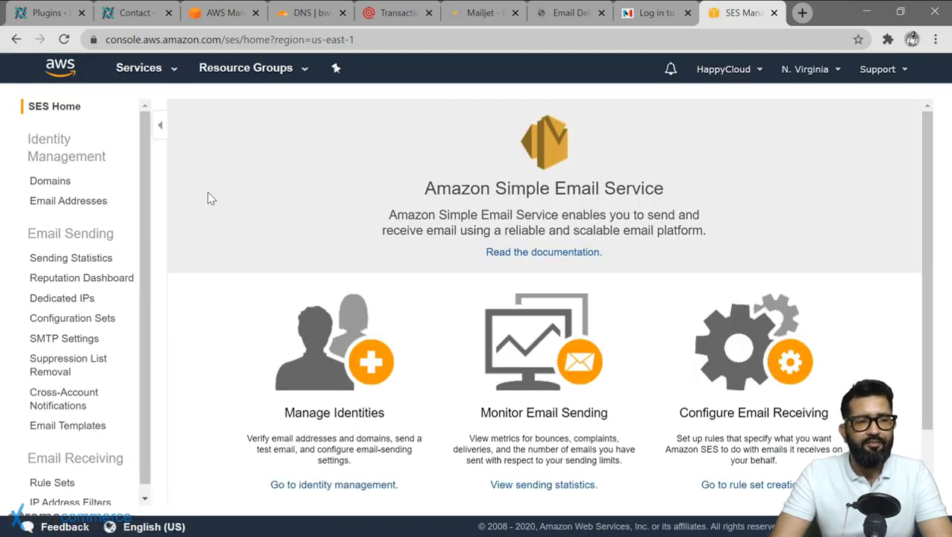
click(59, 184)
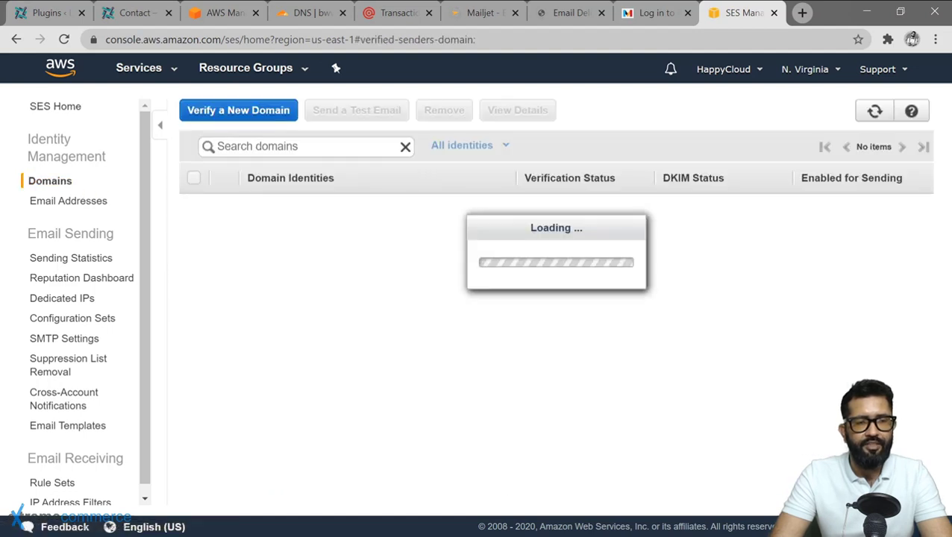
Submit bwwp.xyz as a new SES domain with Generate DKIM Settings ticked.
click(235, 115)
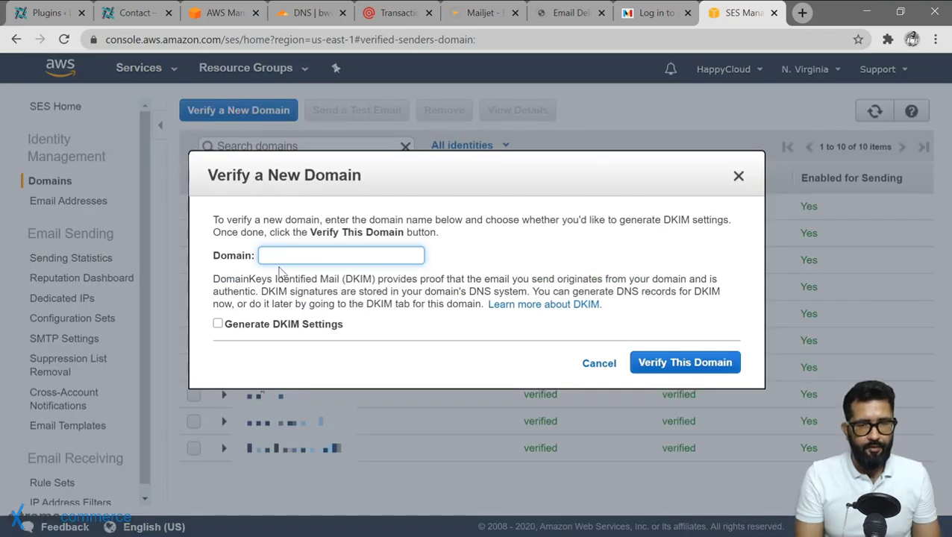
text(bwwp.x)
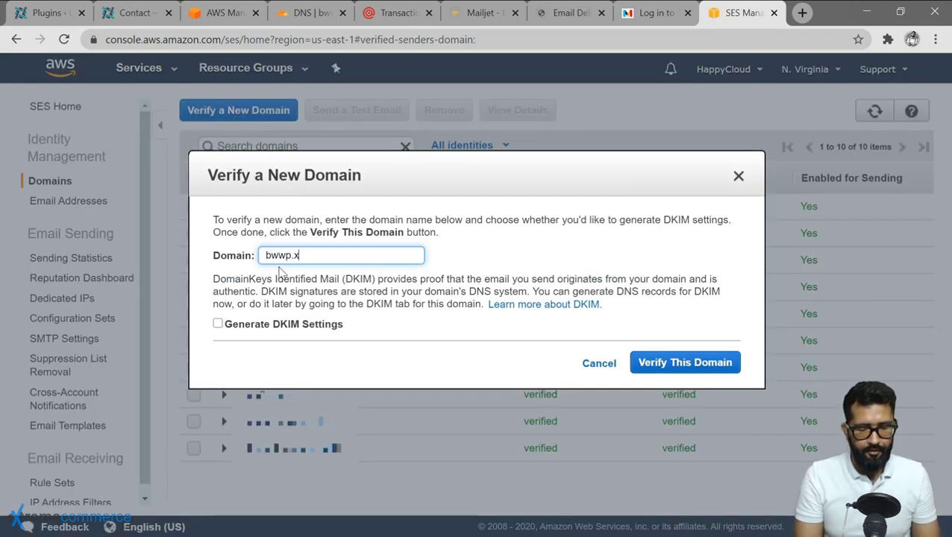
text(yz)
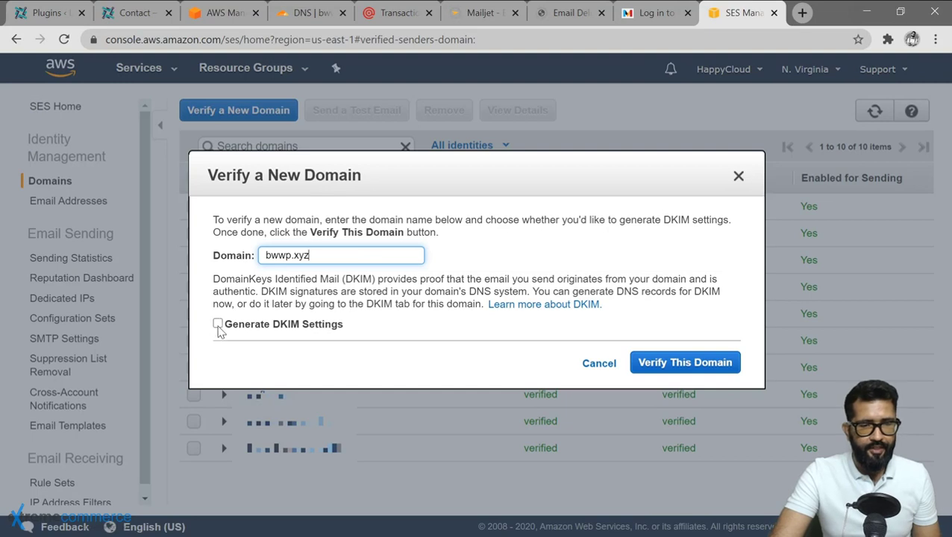
click(218, 323)
click(678, 366)
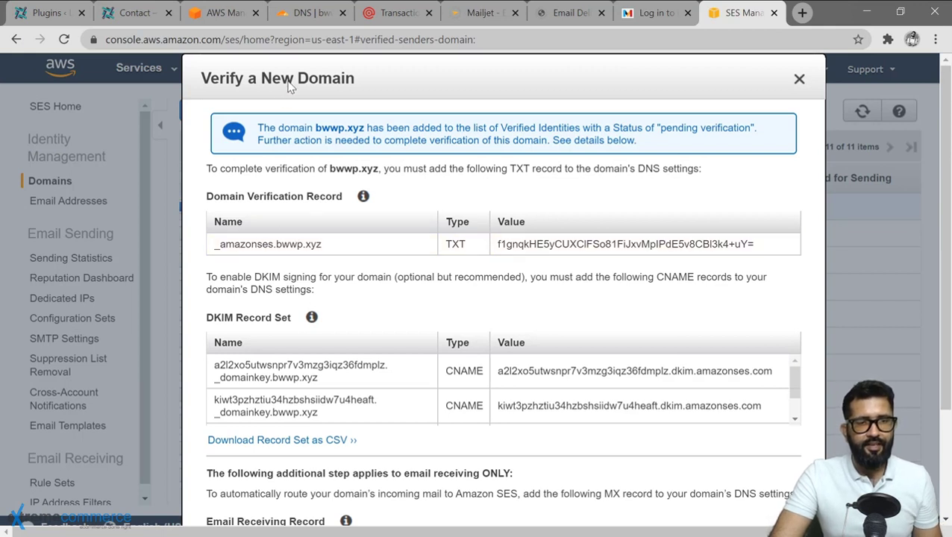
click(311, 13)
Select the _amazonses.bwwp.xyz record name in SES and start a new Cloudflare DNS record.
drag(291, 13, 738, 16)
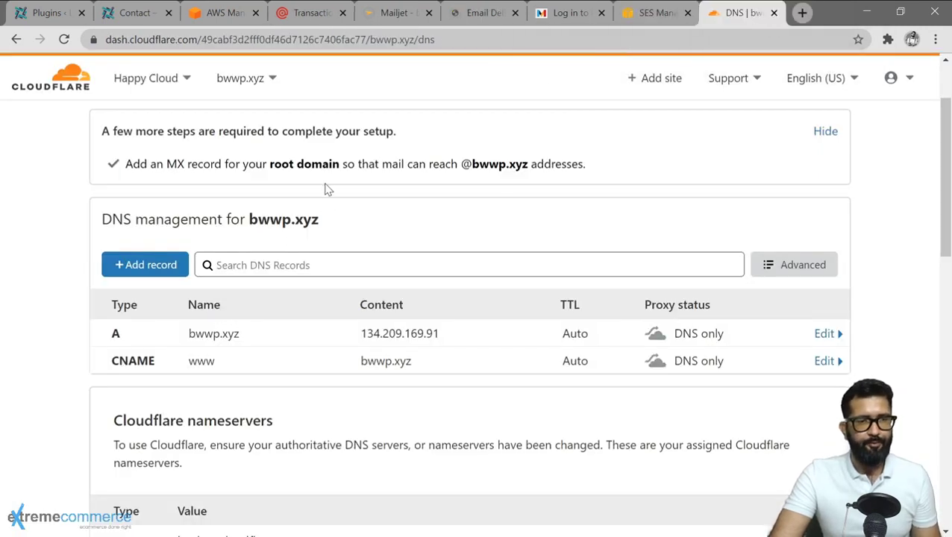
scroll(222, 179, up, 2)
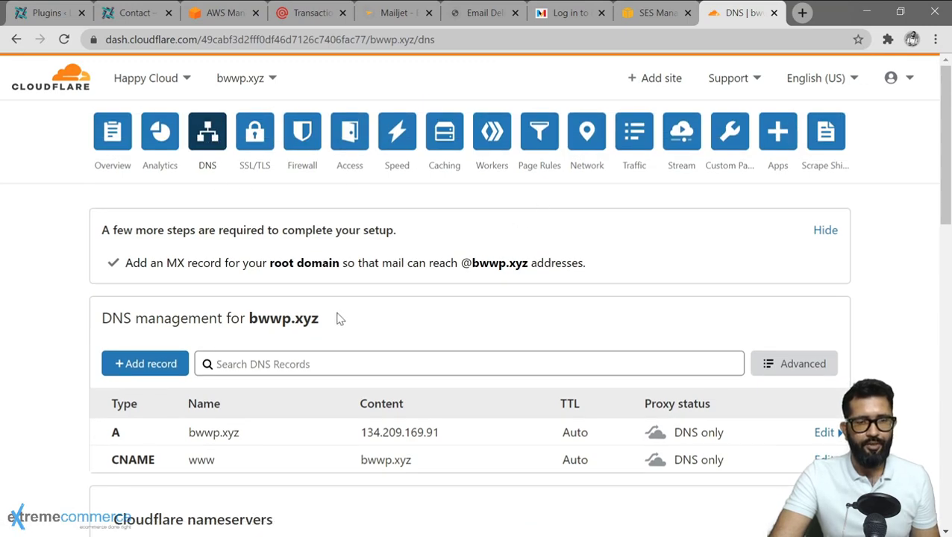
click(633, 18)
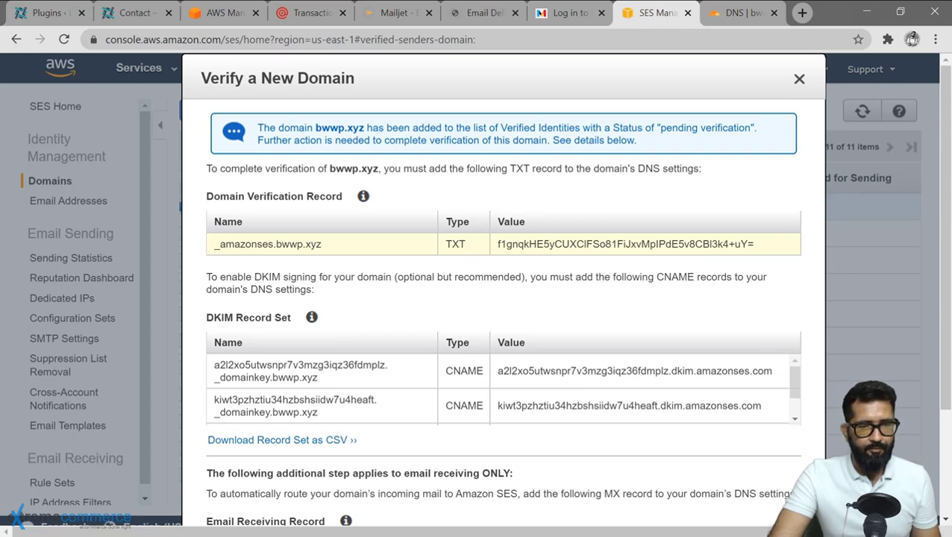
drag(214, 244, 322, 244)
key(ctrl+c)
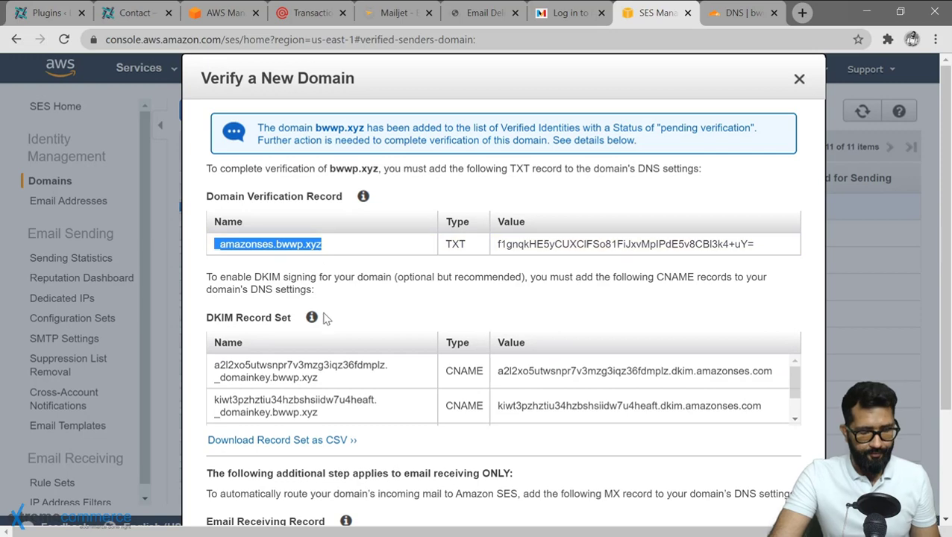
click(723, 9)
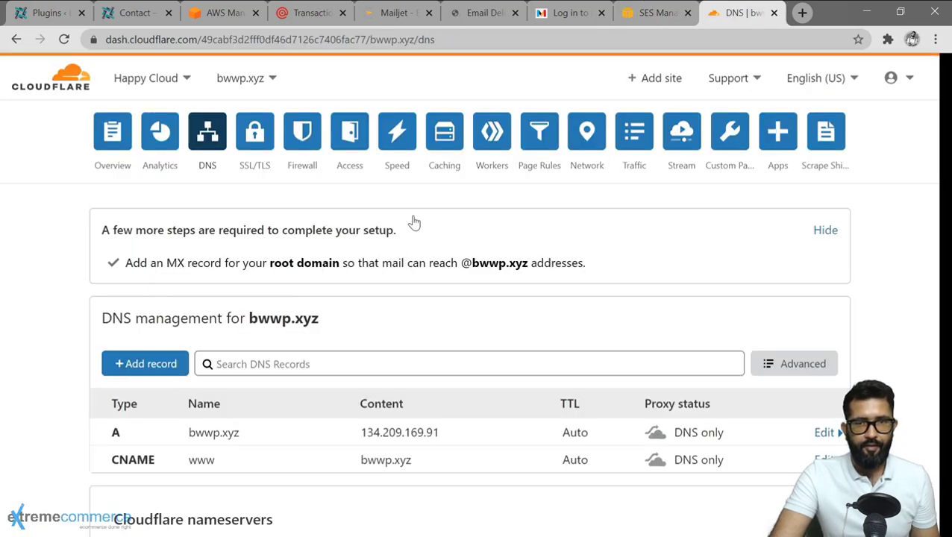
click(141, 369)
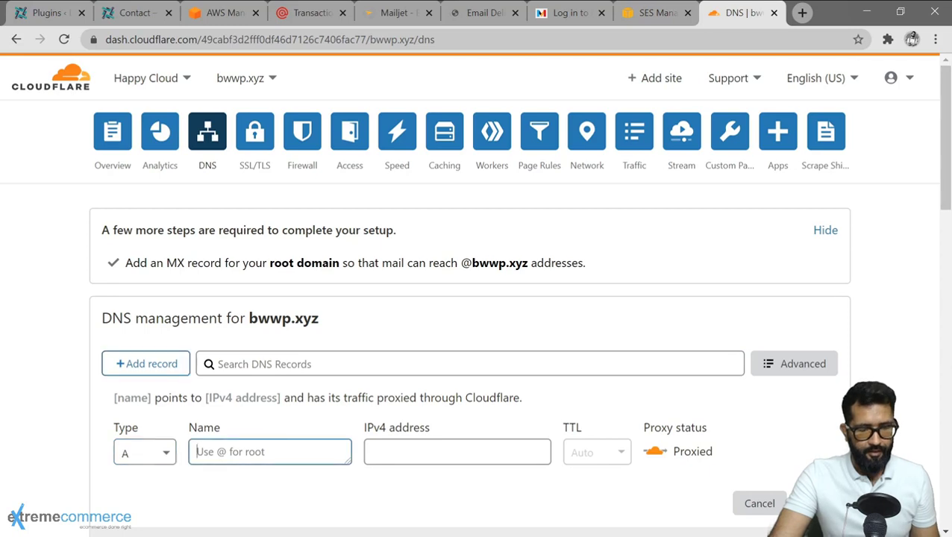
Paste _amazonses.bwwp.xyz as the new record's name and set its type to TXT.
key(ctrl+v)
click(653, 12)
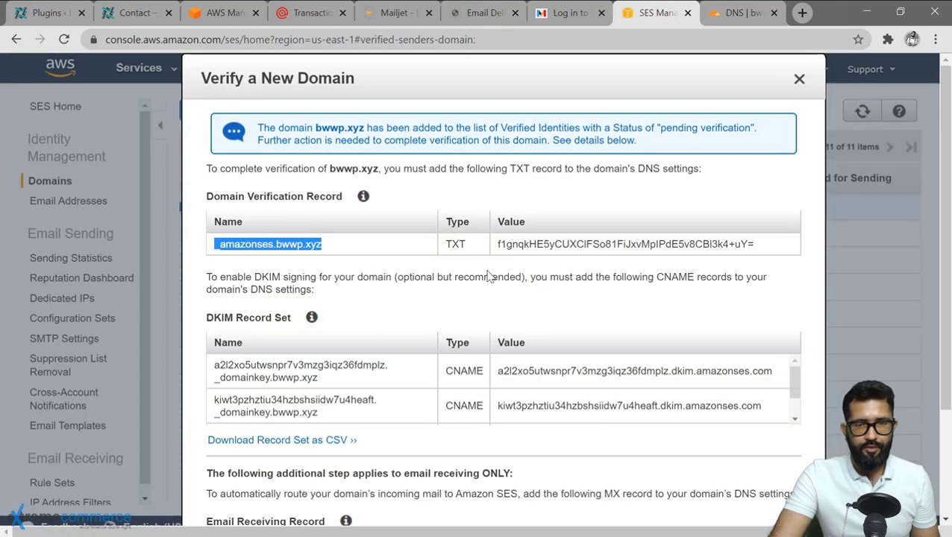
click(738, 12)
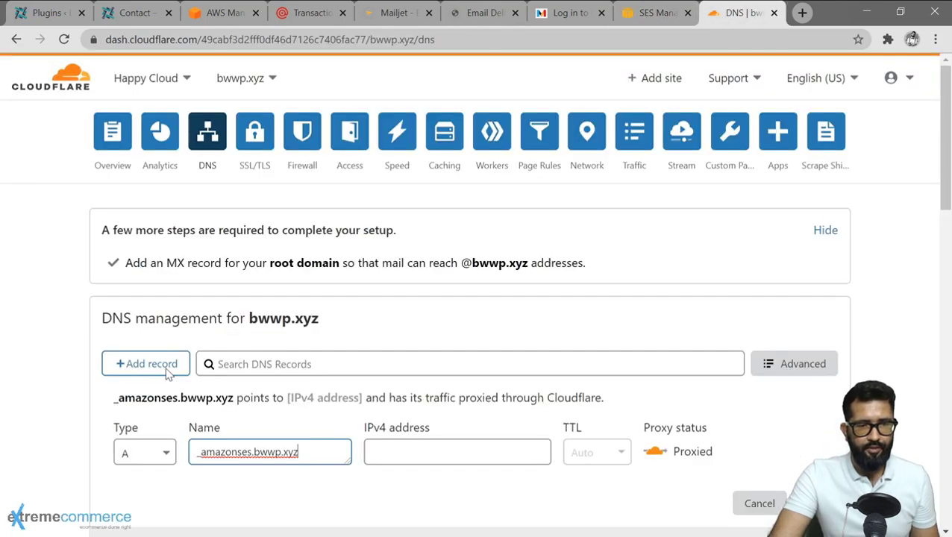
click(154, 452)
scroll(155, 470, down, 3)
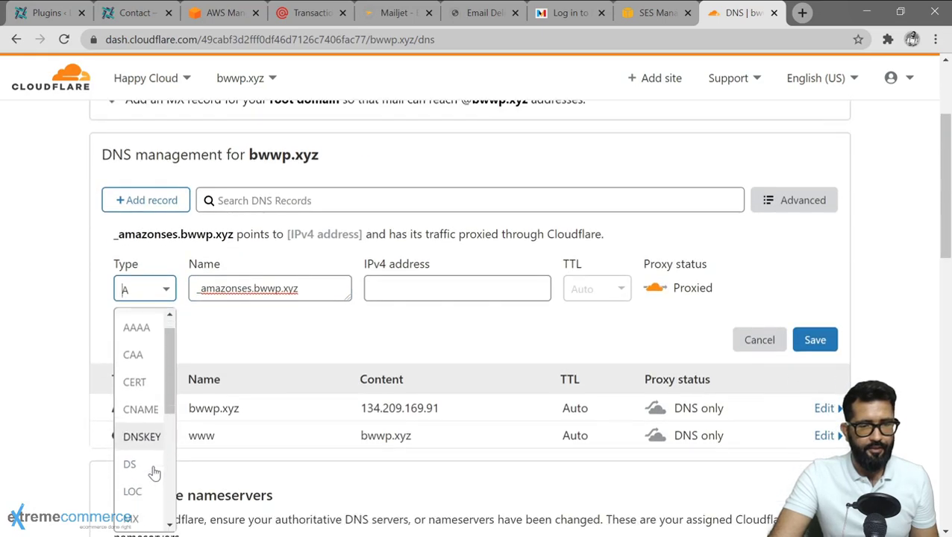
scroll(140, 484, down, 2)
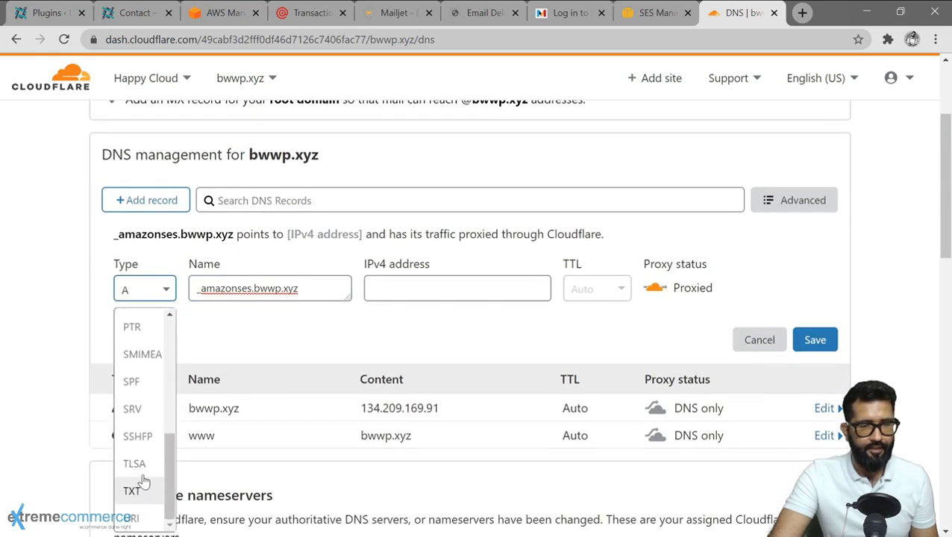
click(135, 491)
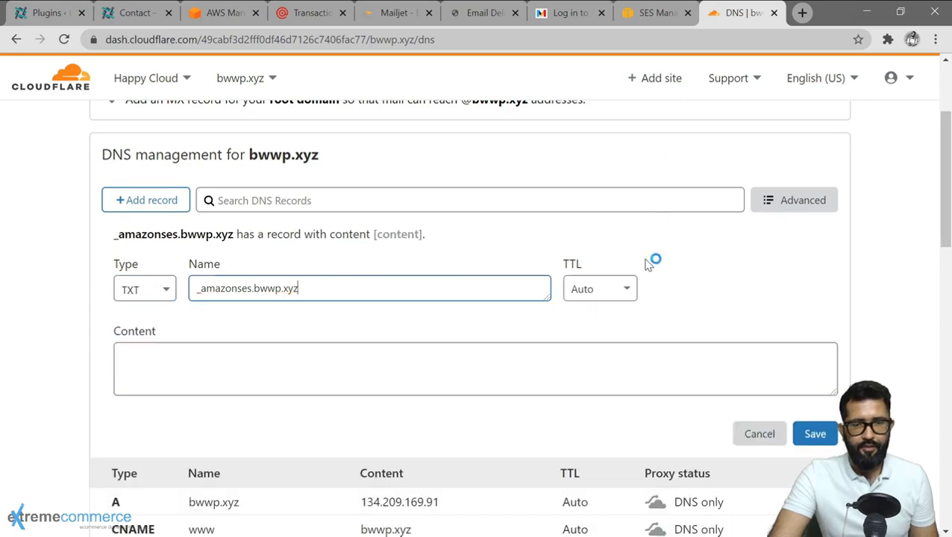
Paste the SES verification value into the TXT content, save, and select the first DKIM name.
click(651, 13)
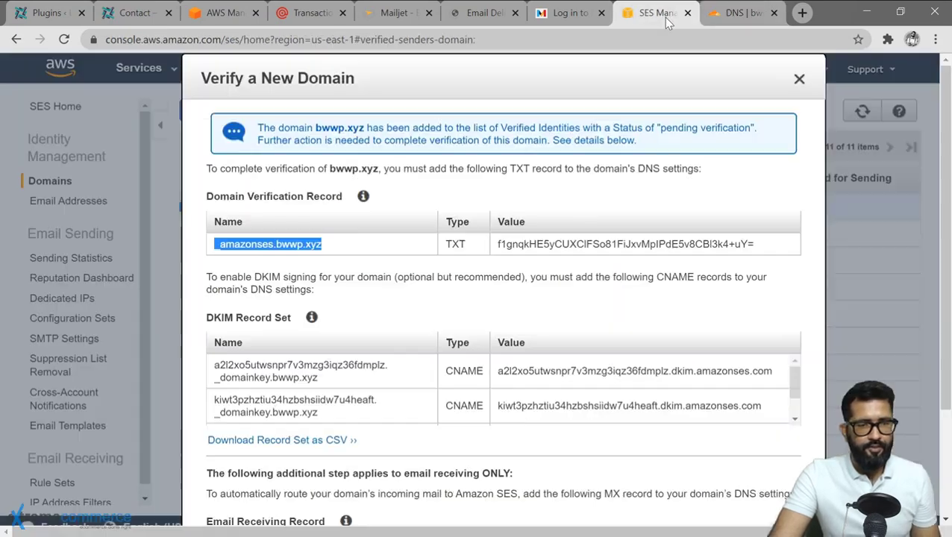
drag(499, 244, 753, 244)
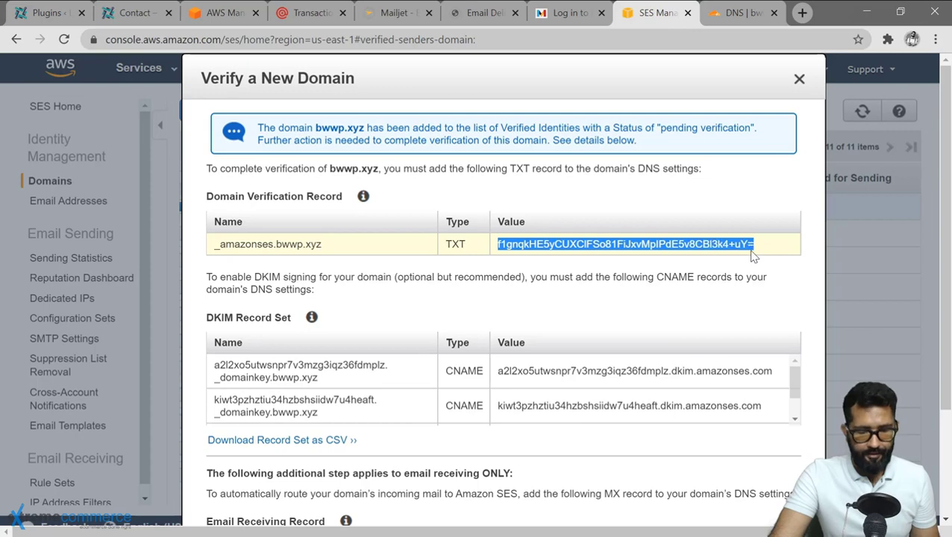
key(ctrl+c)
click(746, 13)
click(426, 345)
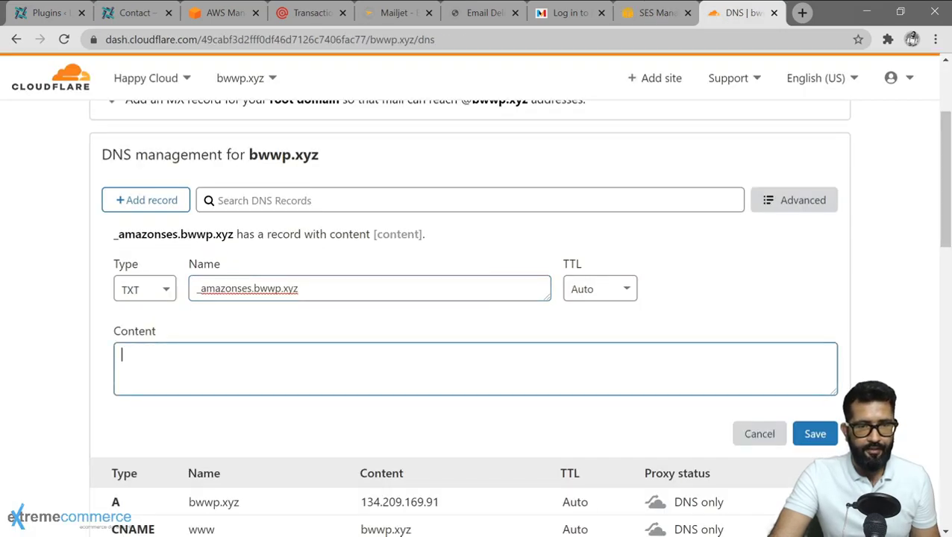
key(ctrl+v)
click(797, 435)
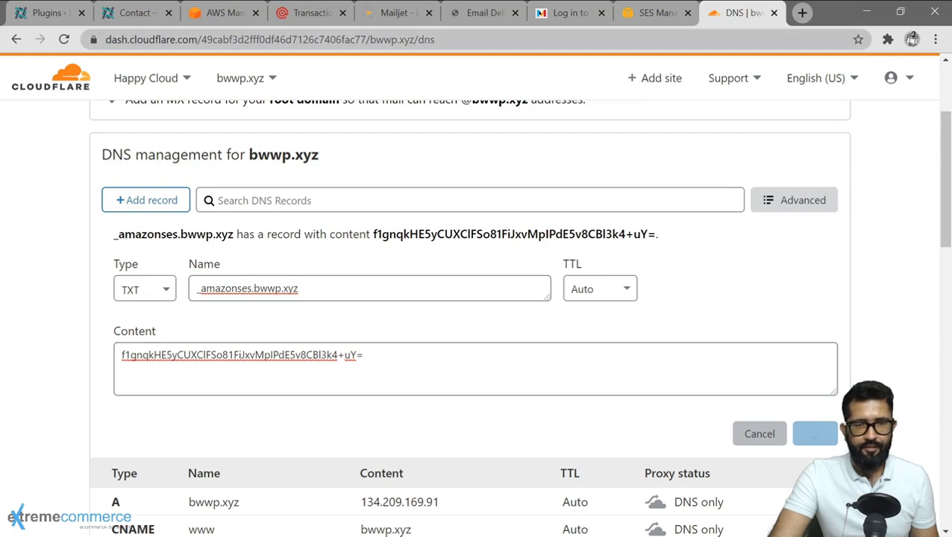
key(ctrl+shift+Tab)
drag(214, 291, 319, 303)
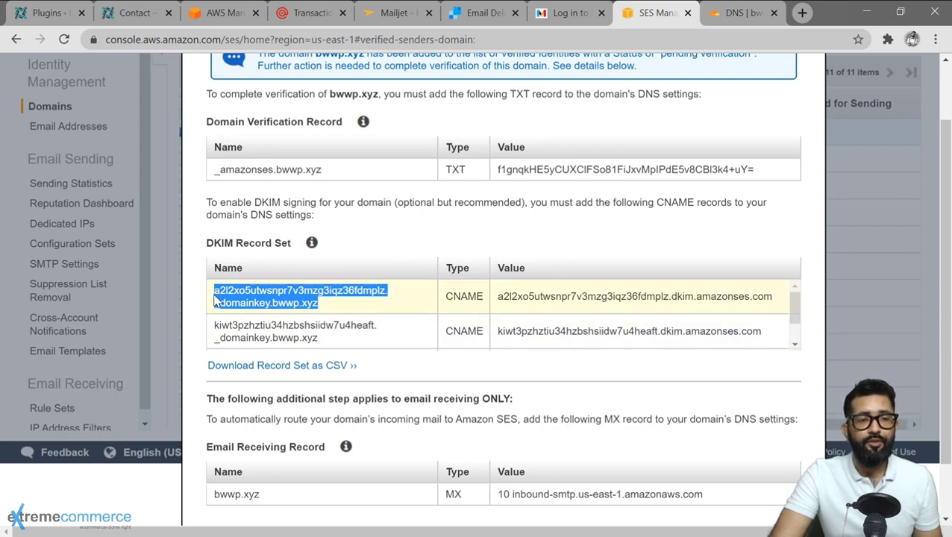
scroll(477, 306, down, 3)
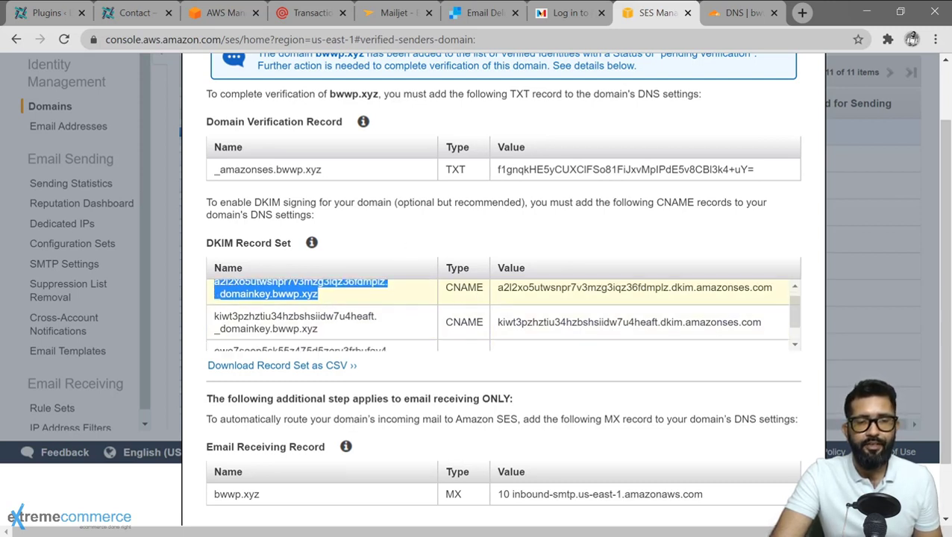
scroll(421, 302, up, 4)
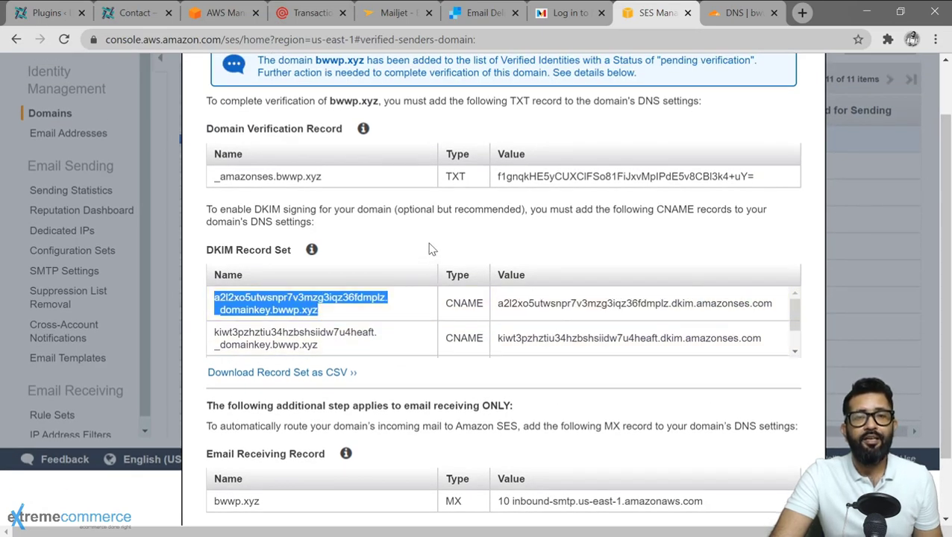
scroll(429, 247, up, 1)
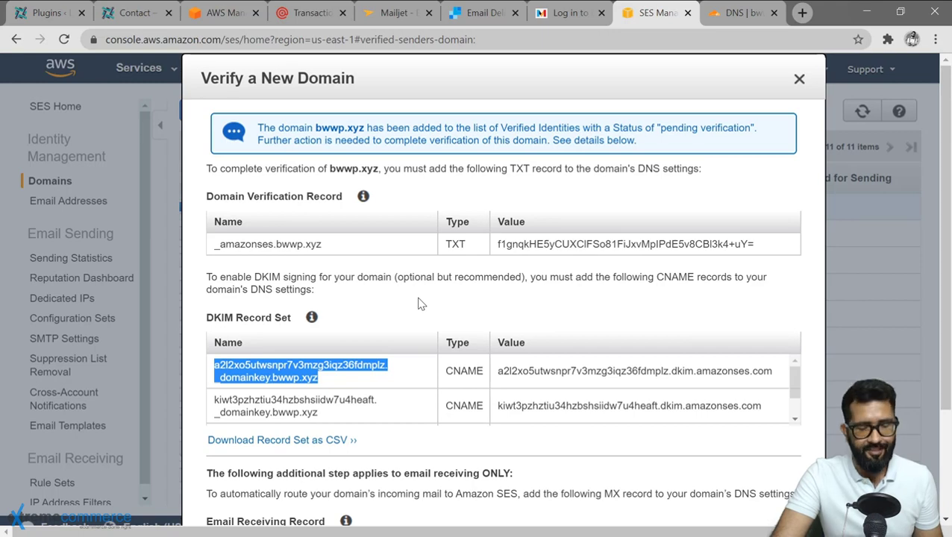
Add a new CNAME record in Cloudflare named with the first DKIM _domainkey name.
click(727, 11)
click(161, 199)
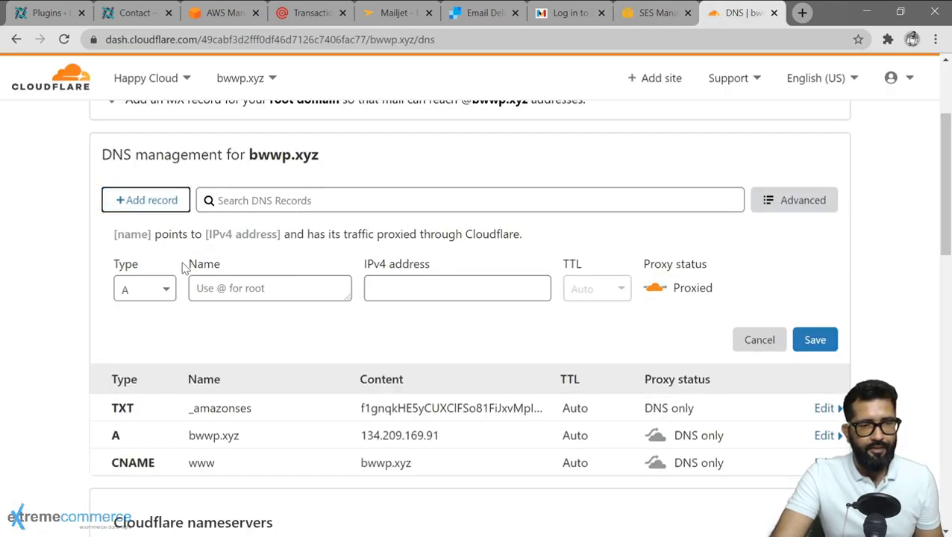
click(165, 285)
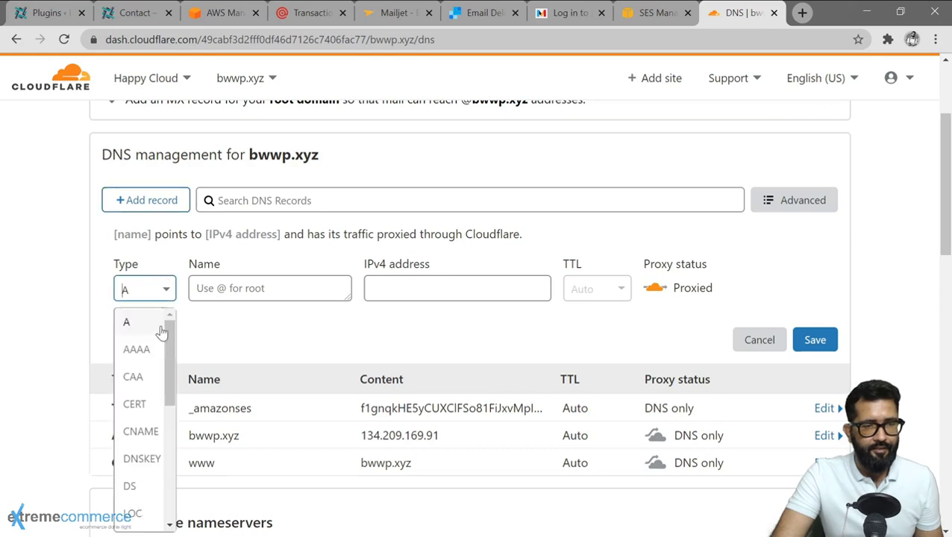
click(141, 432)
click(257, 293)
key(ctrl+v)
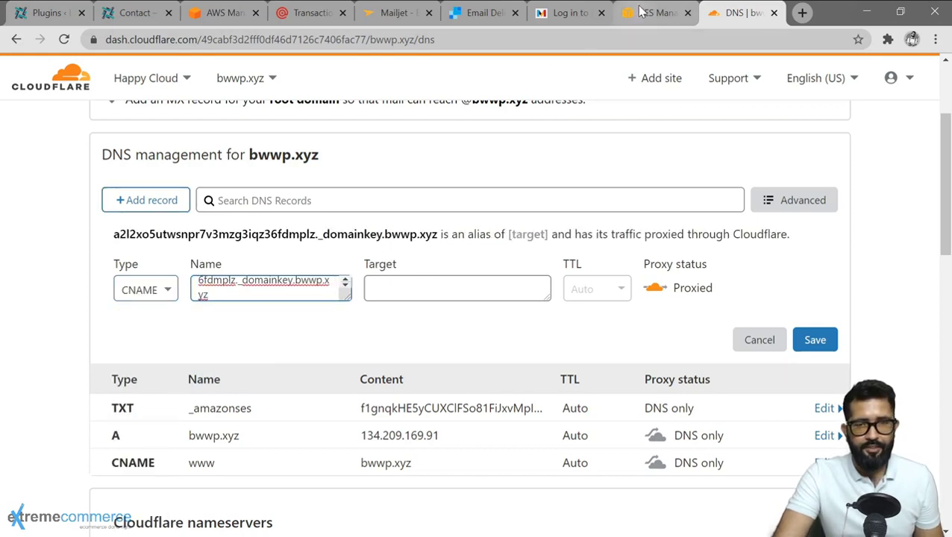
Set its target to the dkim.amazonses.com value, make it DNS only, and save.
click(640, 10)
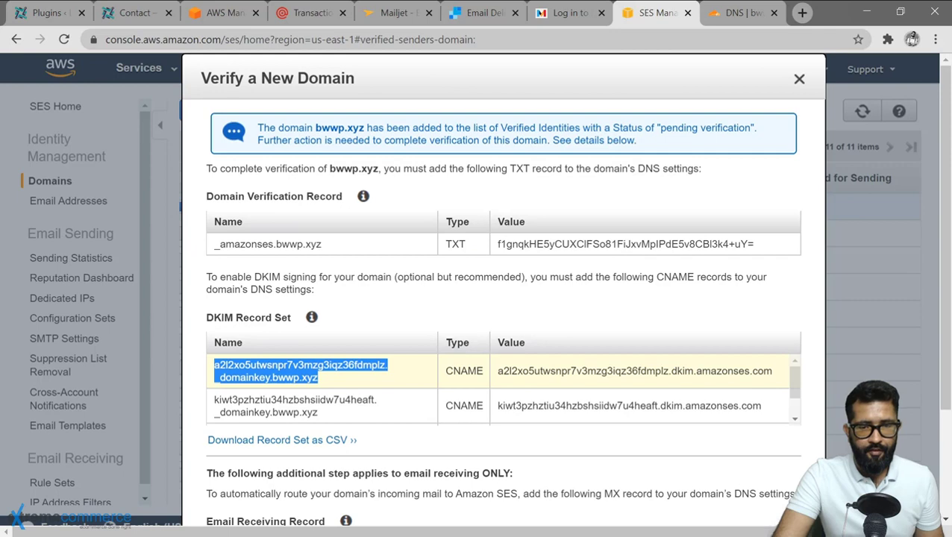
drag(497, 371, 772, 371)
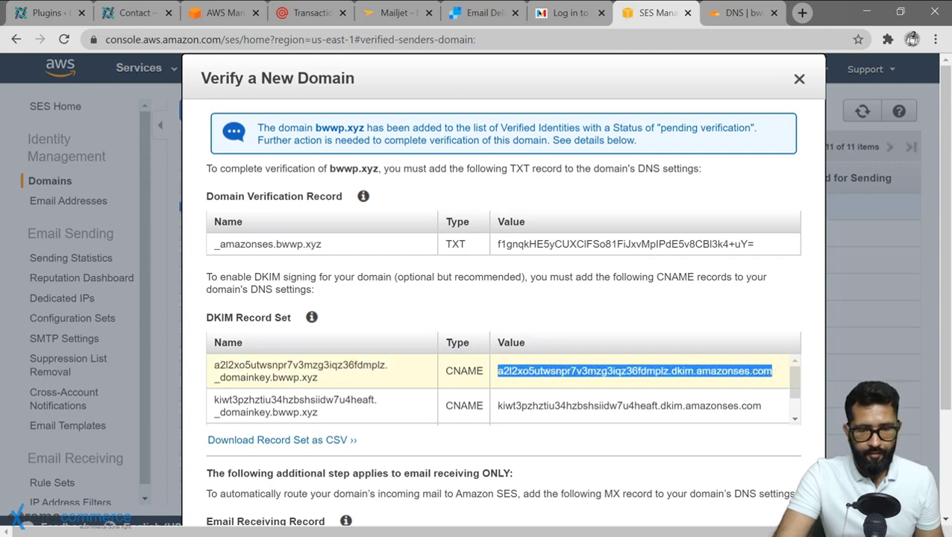
click(744, 12)
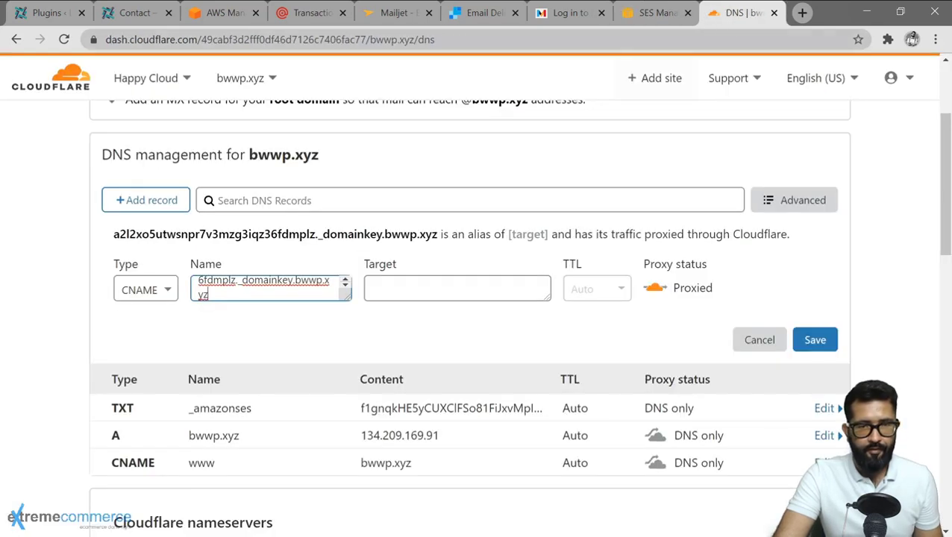
click(426, 297)
key(ctrl+v)
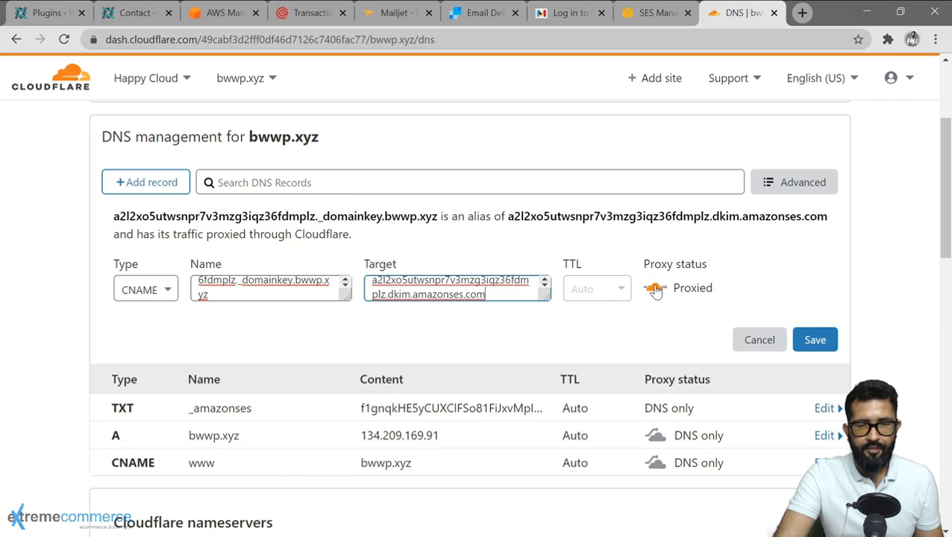
click(655, 289)
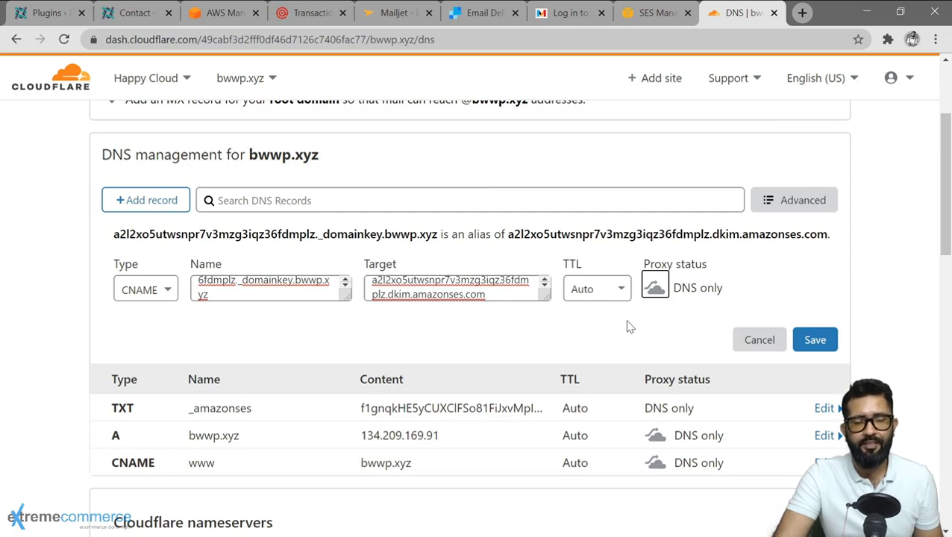
click(815, 340)
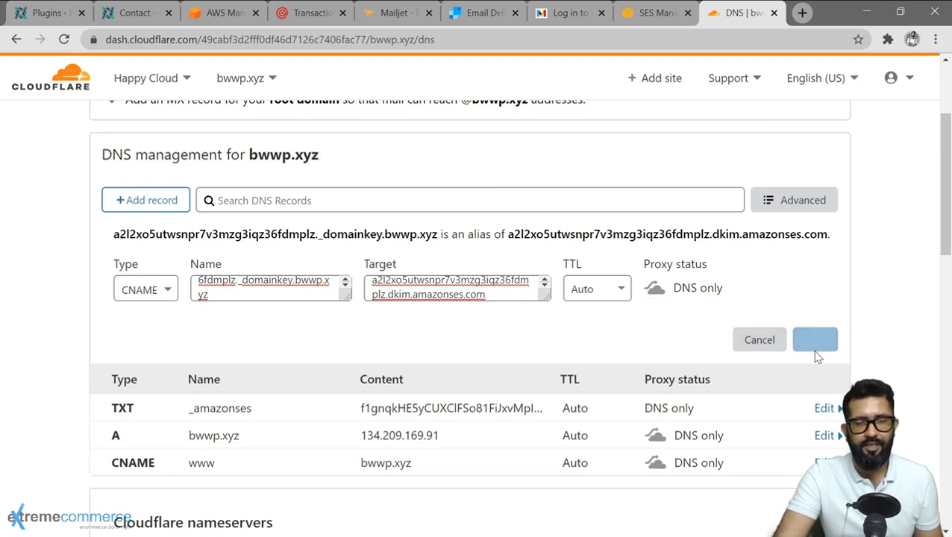
Create another Cloudflare CNAME record named with the kiwt3… DKIM name from SES.
click(651, 14)
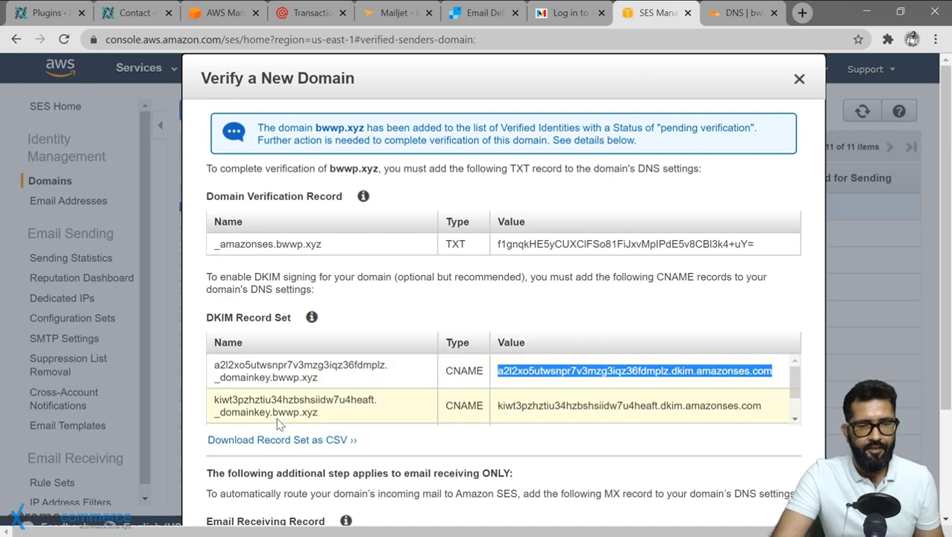
drag(211, 407, 341, 391)
key(ctrl+c)
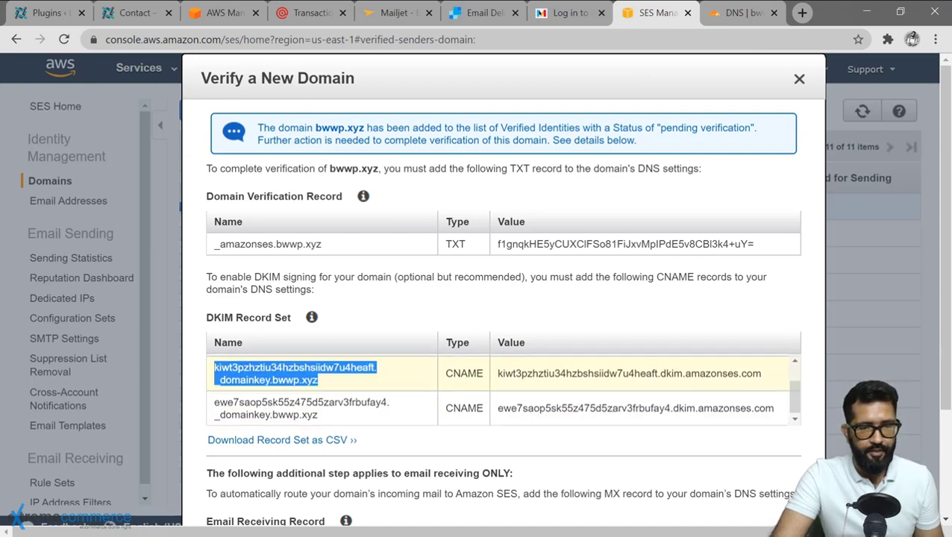
click(721, 15)
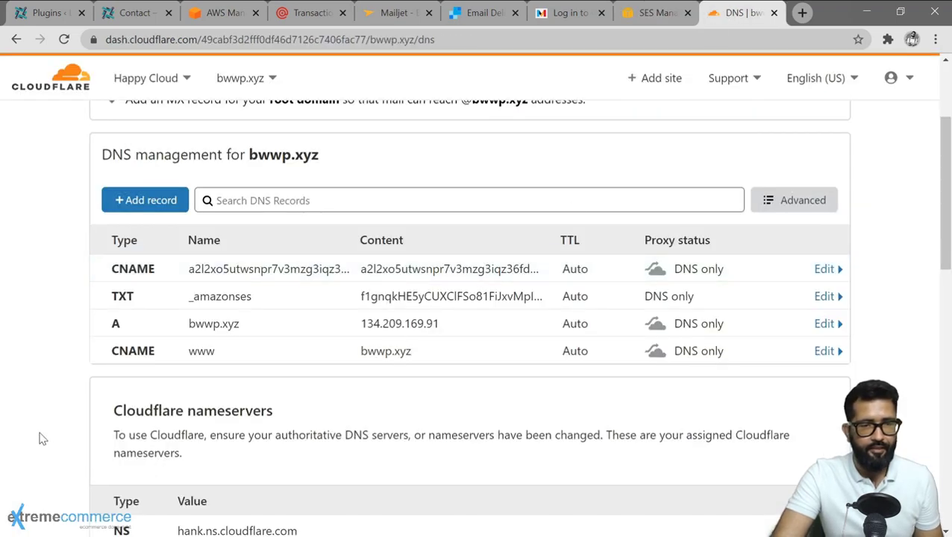
click(134, 207)
click(145, 289)
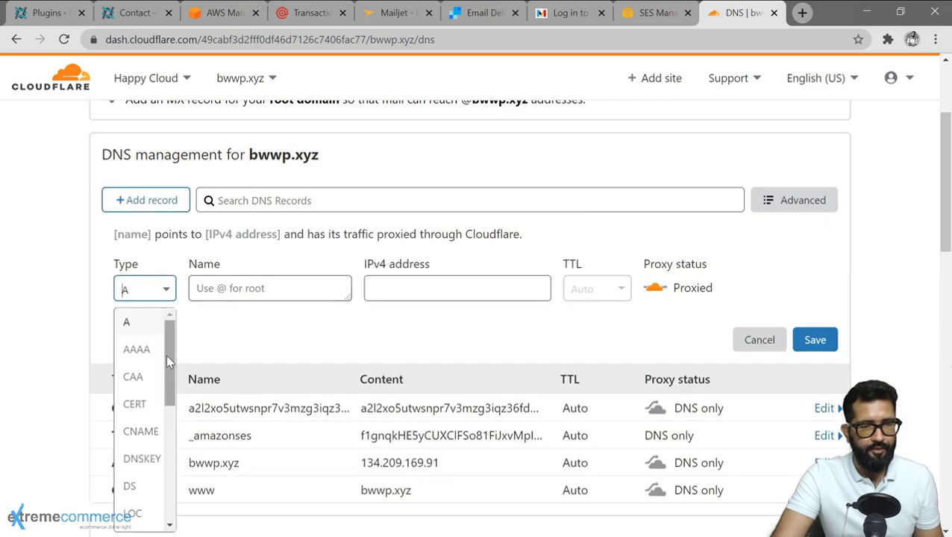
click(142, 431)
click(263, 298)
key(ctrl+v)
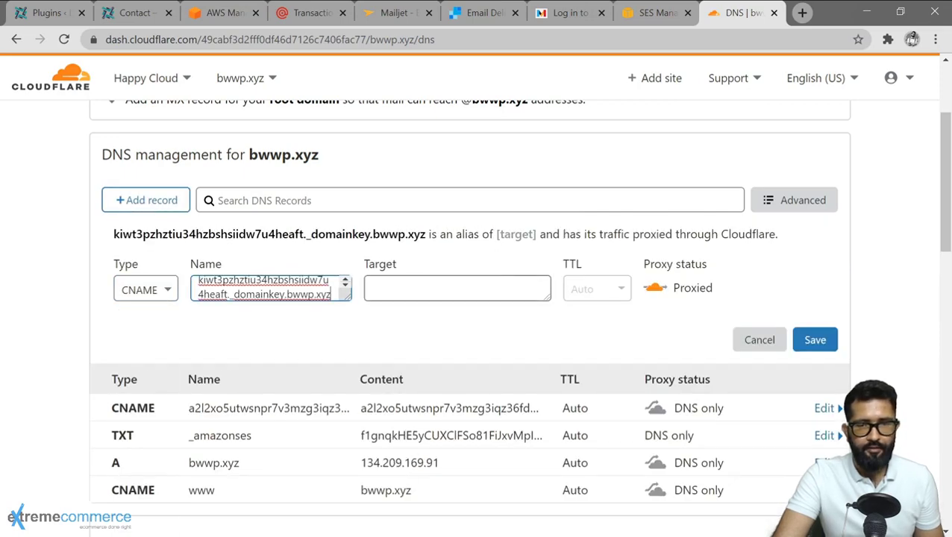
Fill in its amazonses target, set DNS only, save, and select the next DKIM name.
click(657, 13)
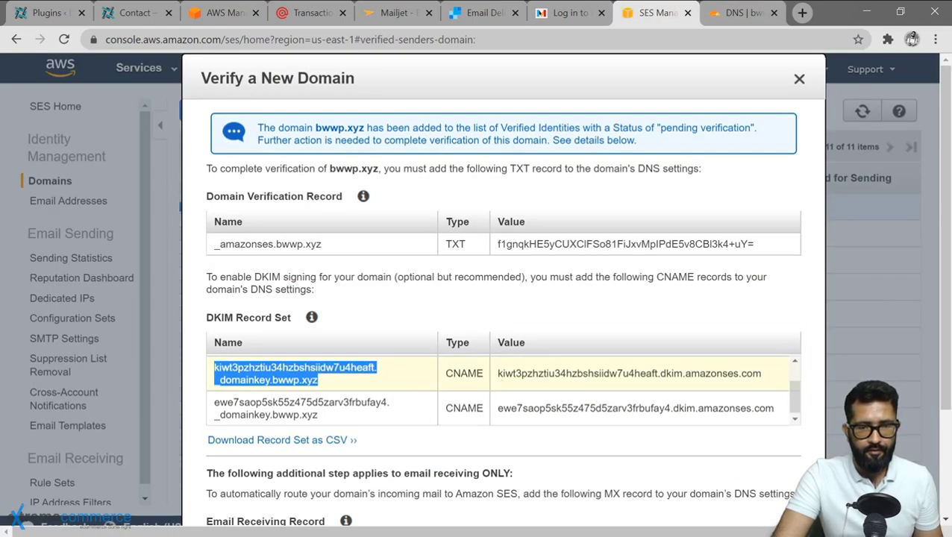
drag(497, 373, 761, 373)
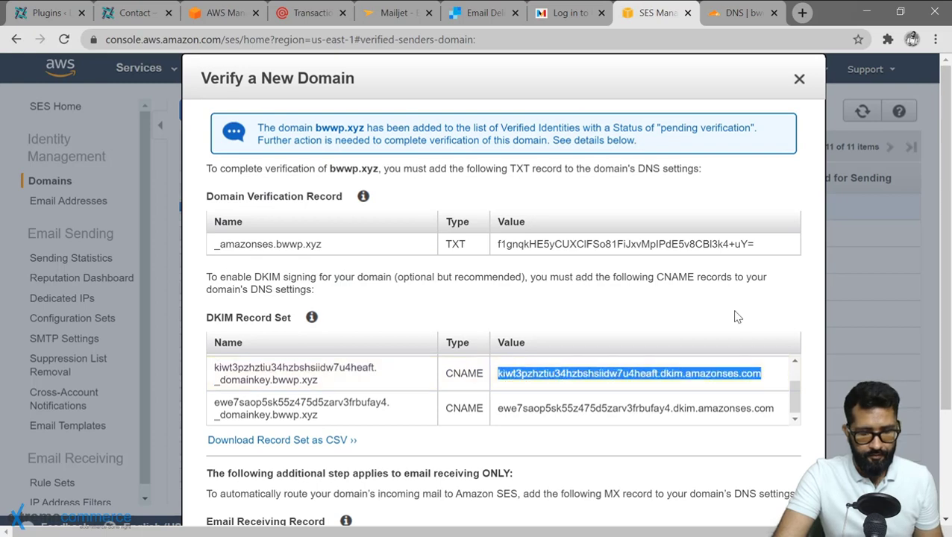
key(ctrl+c)
click(739, 13)
click(456, 289)
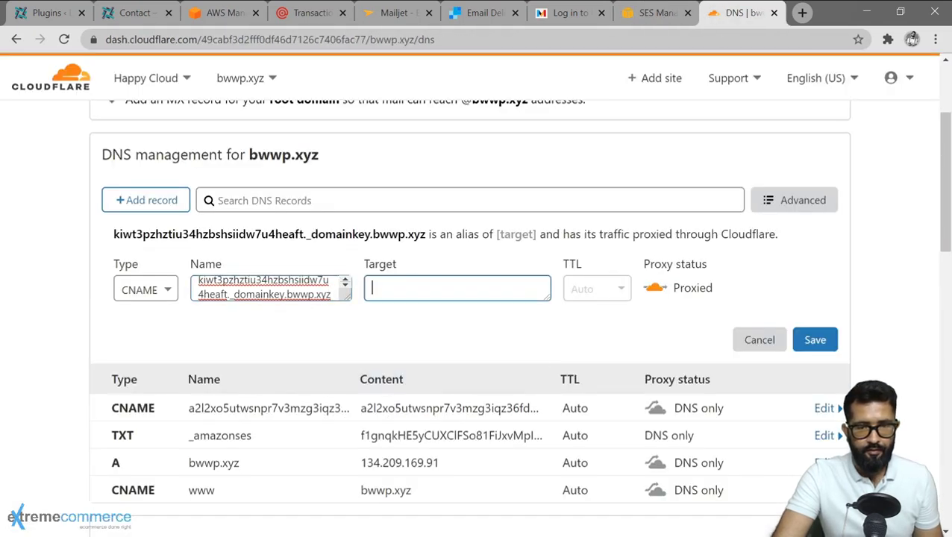
key(ctrl+v)
click(655, 288)
click(815, 339)
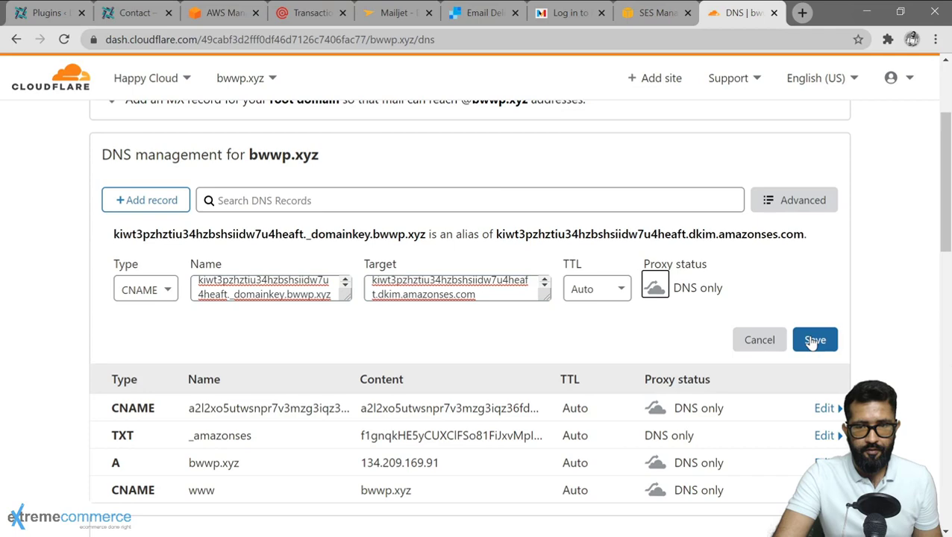
click(638, 18)
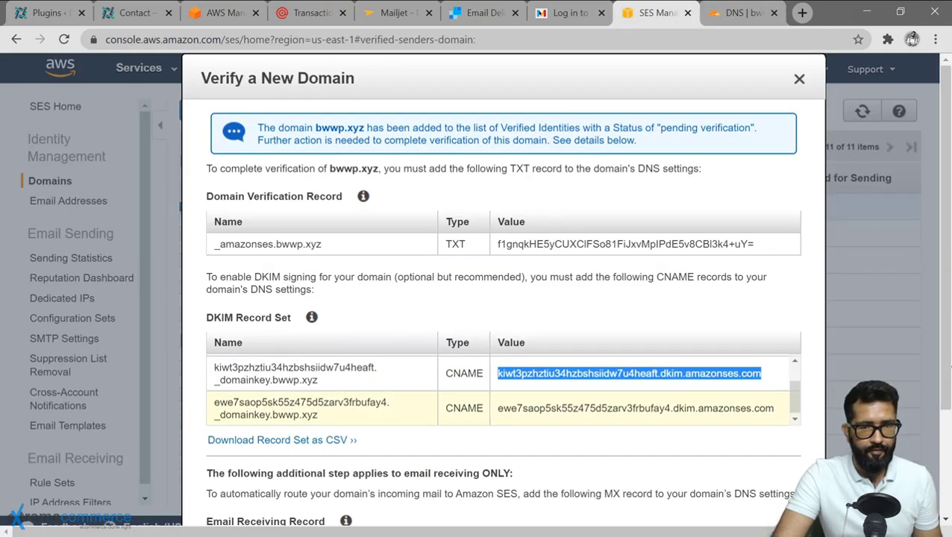
drag(214, 402, 319, 415)
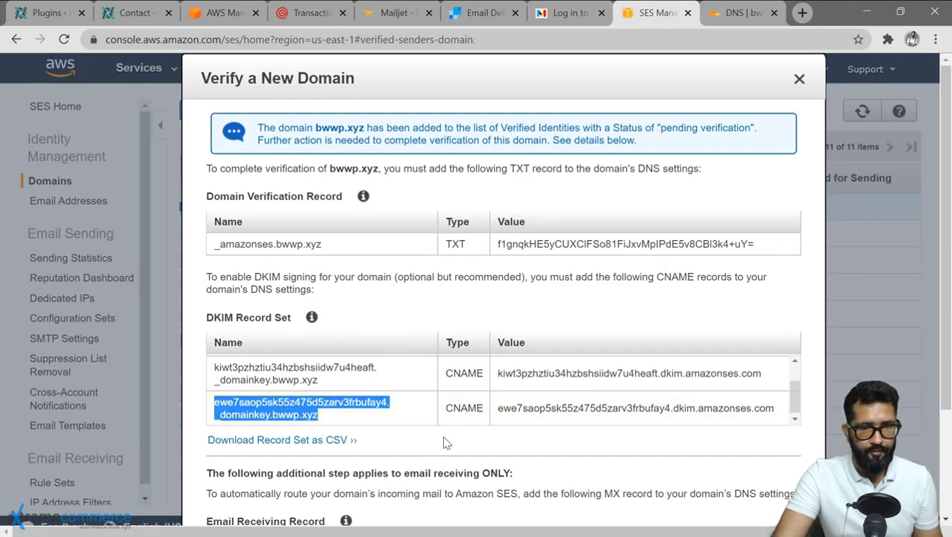
Start a third CNAME record named ewe7saop… and select its DKIM target value in SES.
click(735, 13)
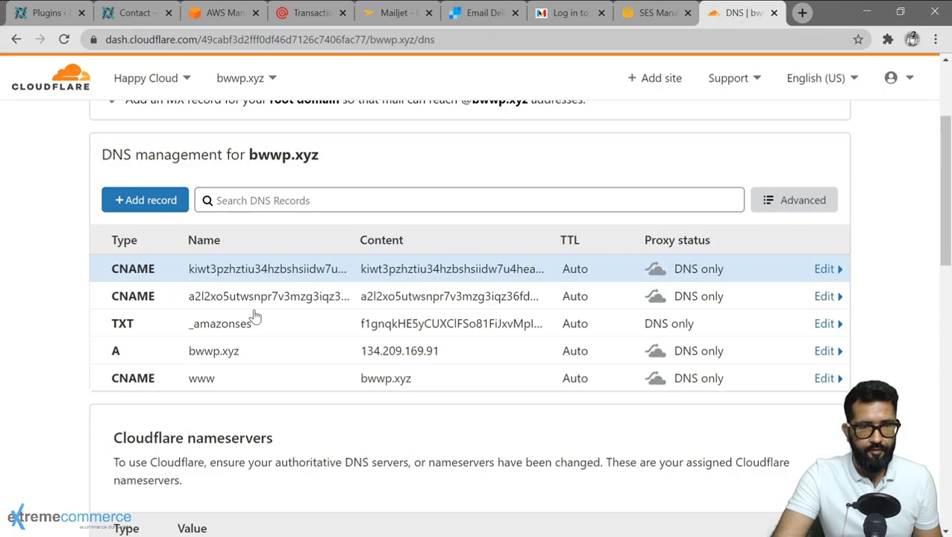
click(145, 200)
click(141, 289)
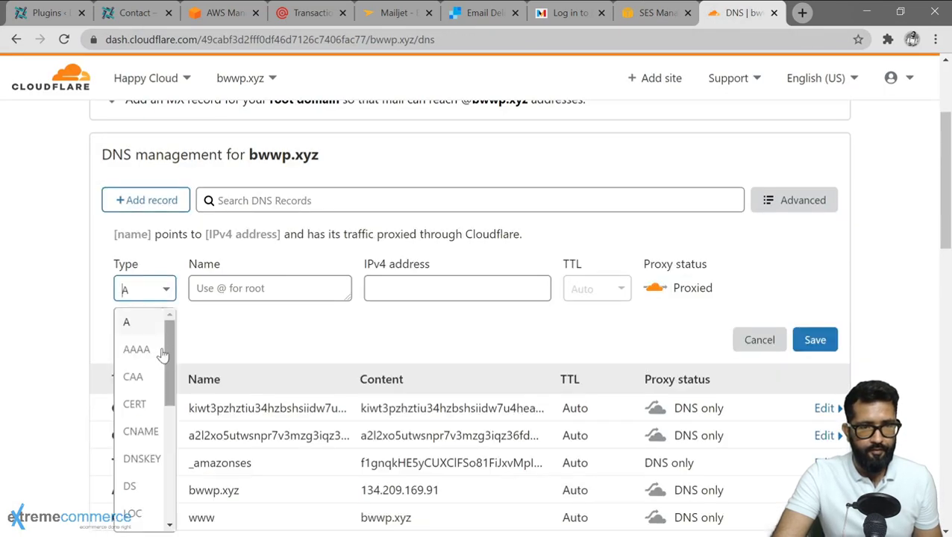
click(141, 428)
click(257, 292)
key(ctrl+v)
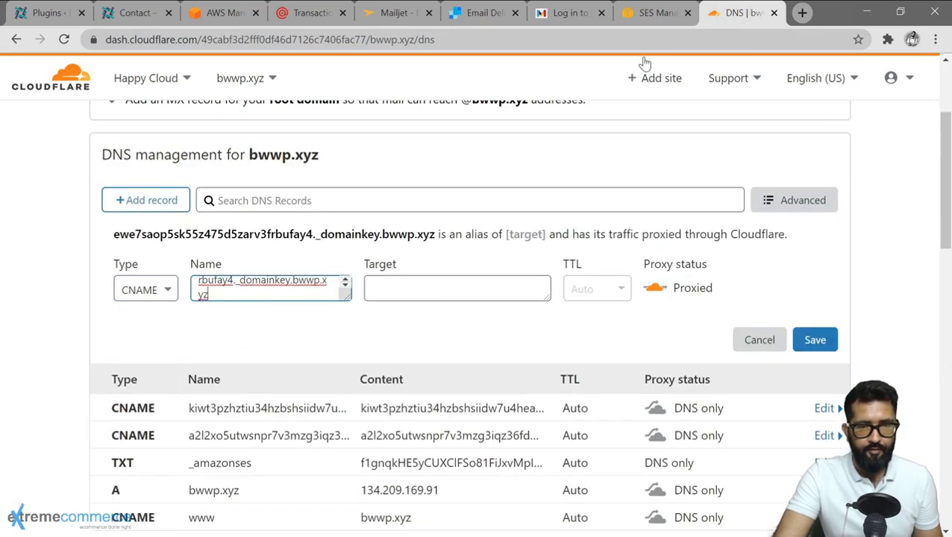
click(649, 12)
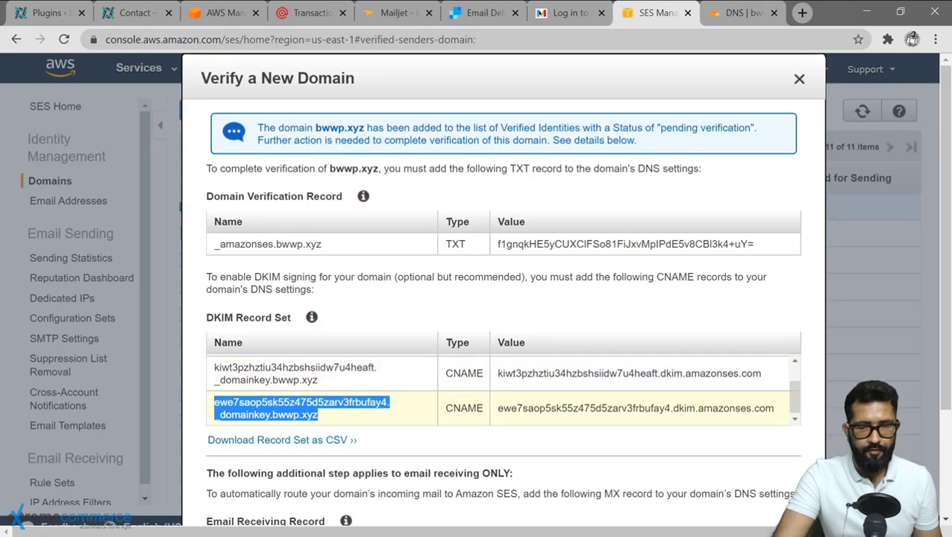
drag(497, 408, 774, 408)
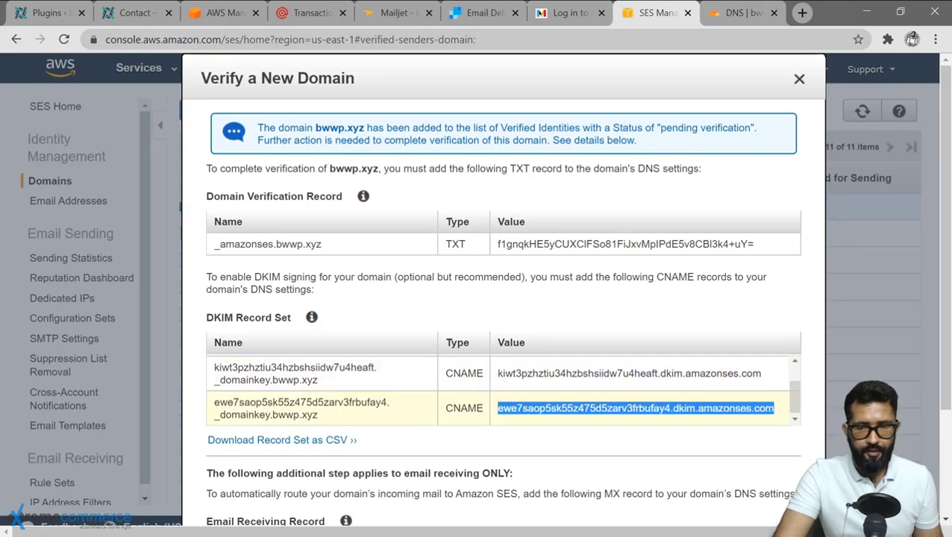
click(726, 13)
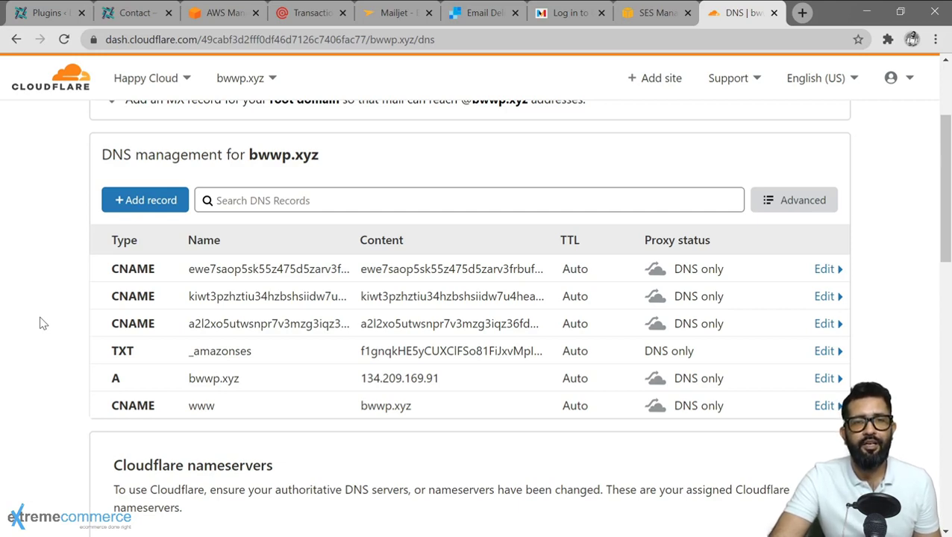
Close the bwwp.xyz verification records dialog in SES to return to the domains list.
click(652, 12)
scroll(273, 432, down, 2)
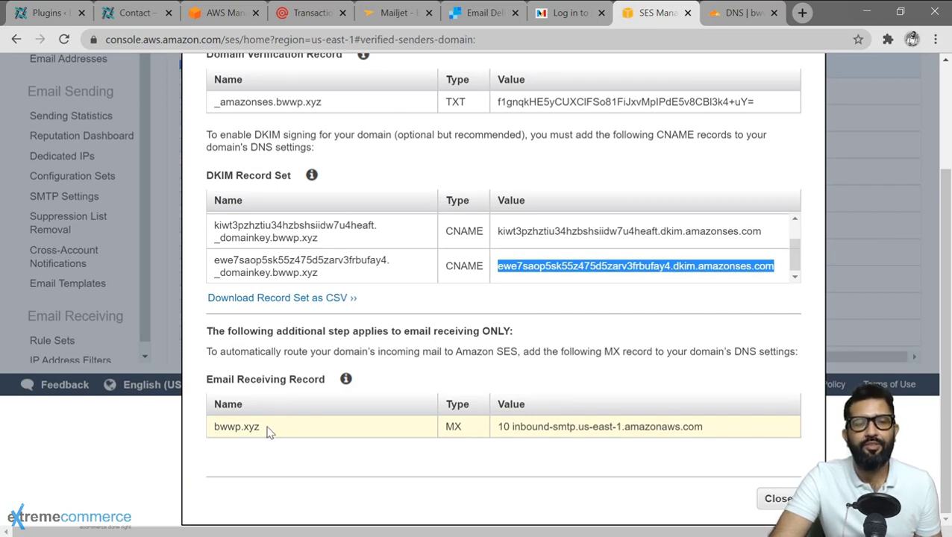
click(776, 500)
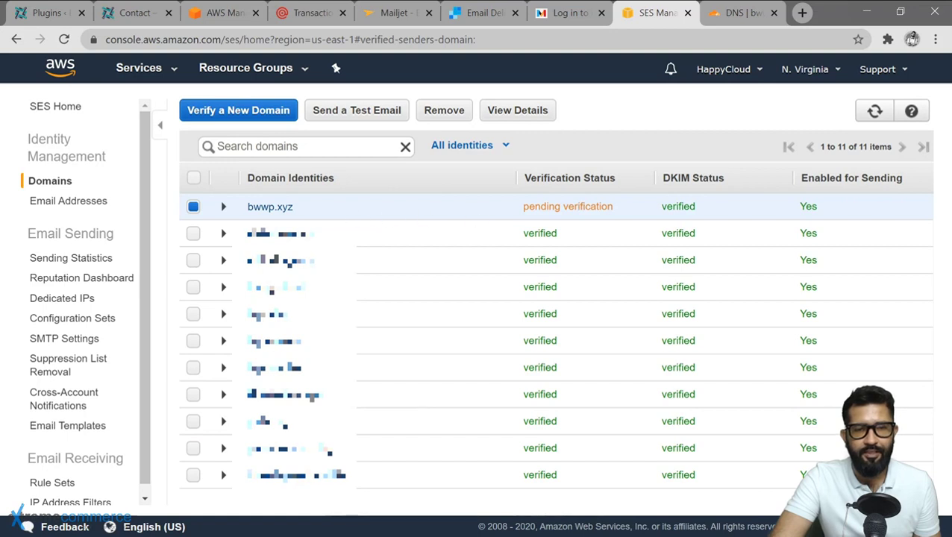
Refresh the SES domains list, open bwwp.xyz's details and expand its MAIL FROM Domain section.
click(875, 110)
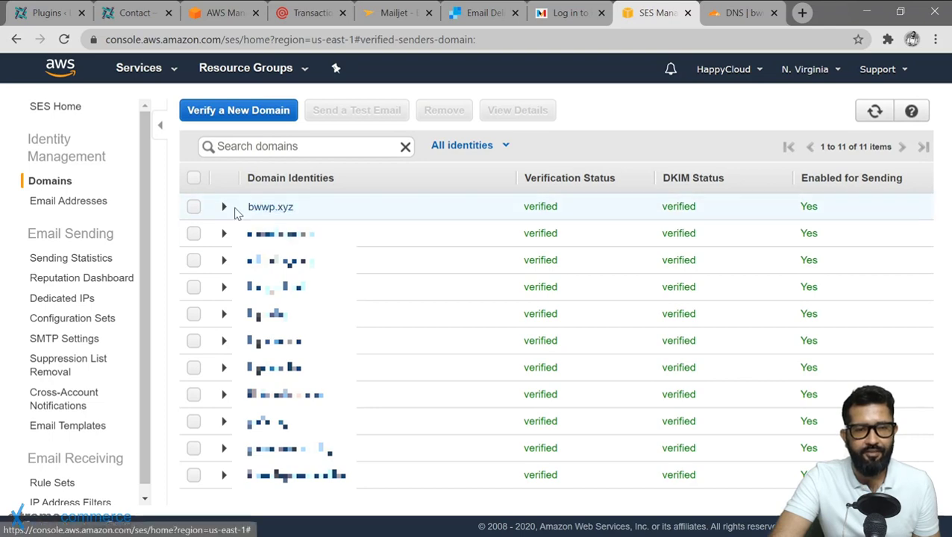
click(260, 208)
scroll(290, 211, down, 3)
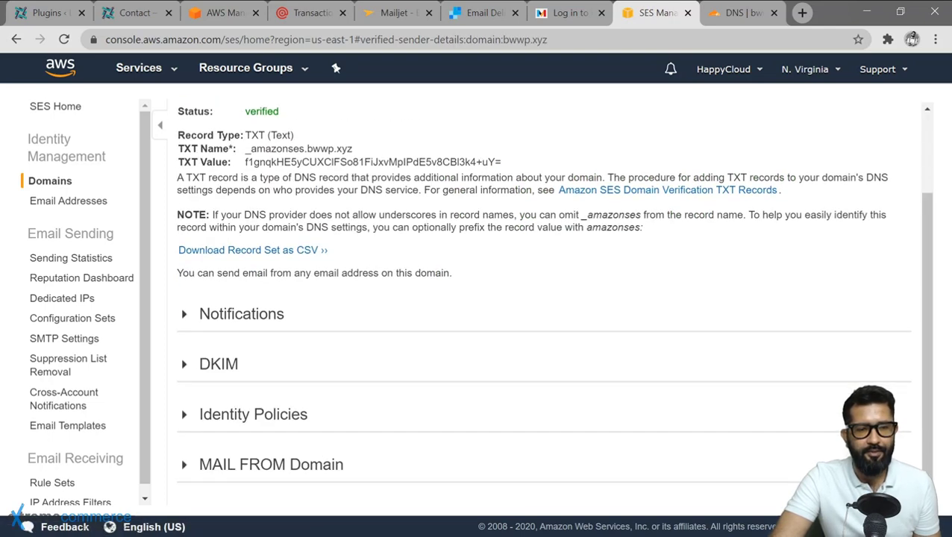
click(232, 470)
scroll(442, 395, down, 1)
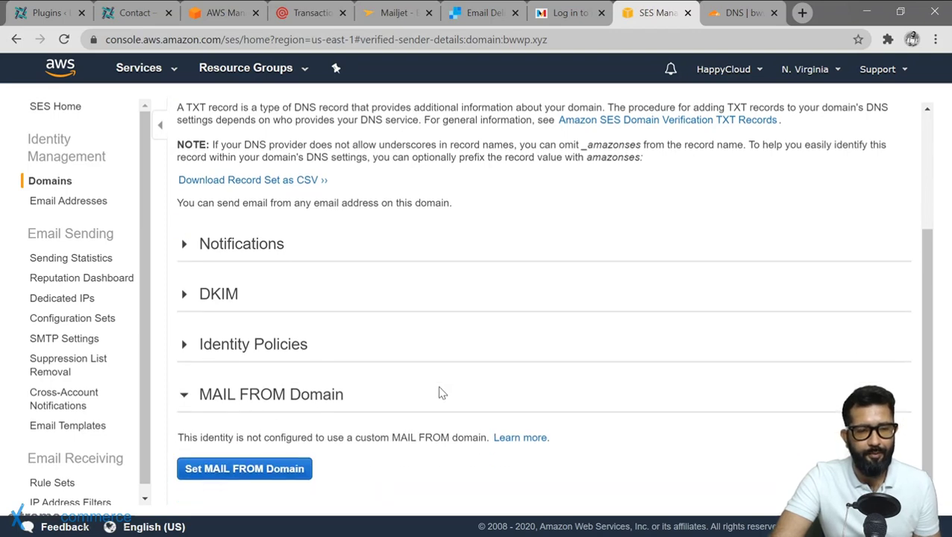
Set 'mail' as the MAIL FROM subdomain (mail.bwwp.xyz) and select the MX record name.
click(229, 471)
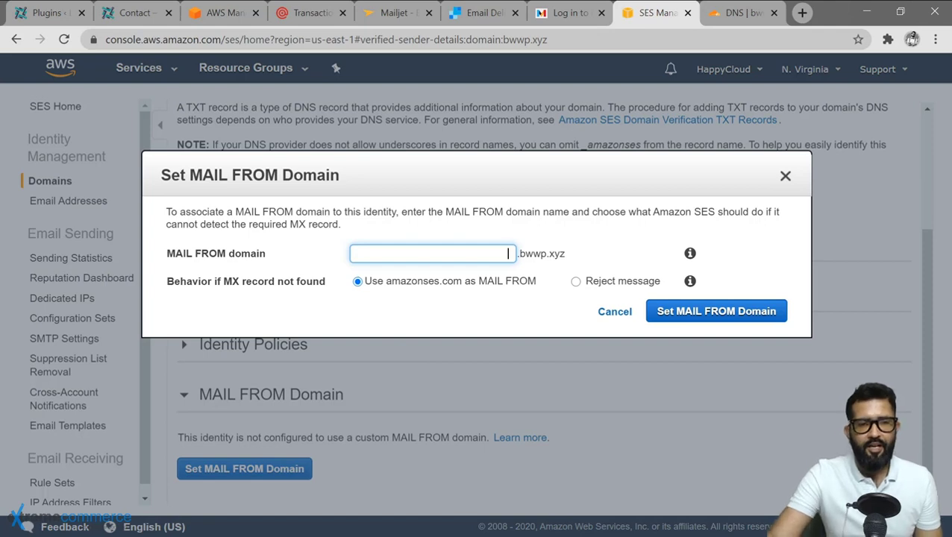
text(mail)
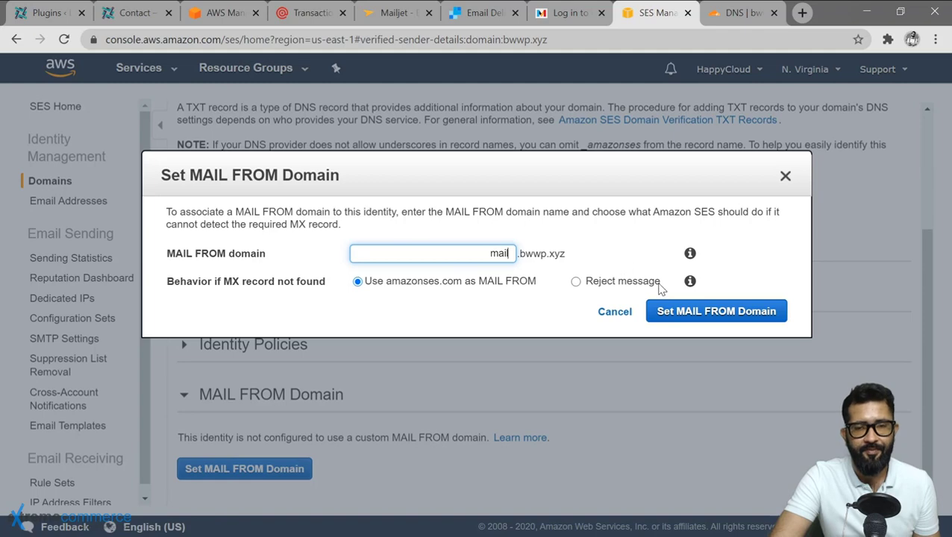
click(669, 312)
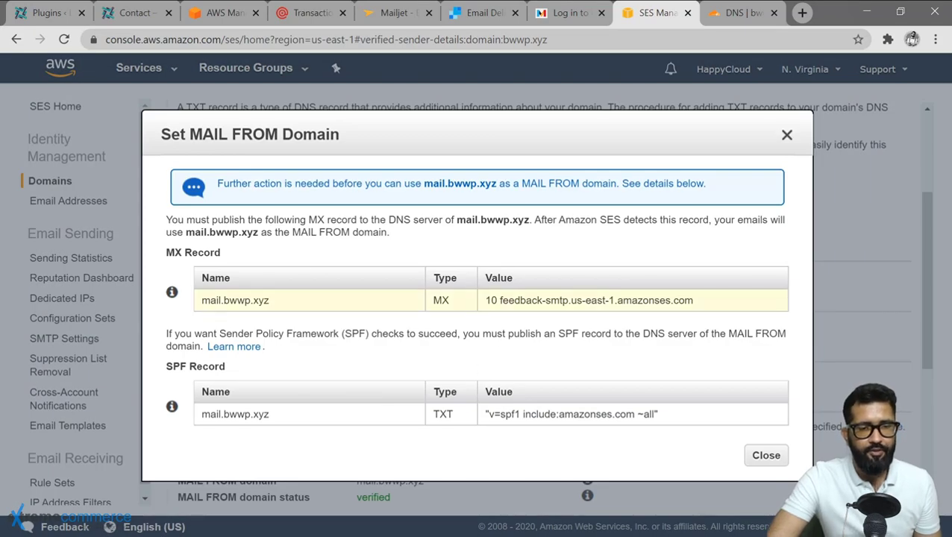
drag(200, 299, 271, 303)
key(ctrl+c)
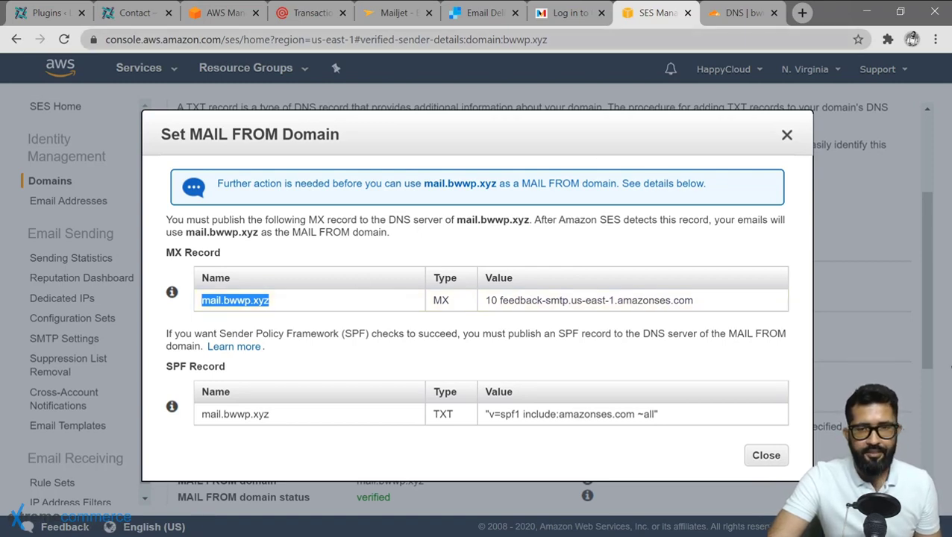
Start a new Cloudflare MX record with the name mail.bwwp.xyz.
click(720, 14)
click(162, 203)
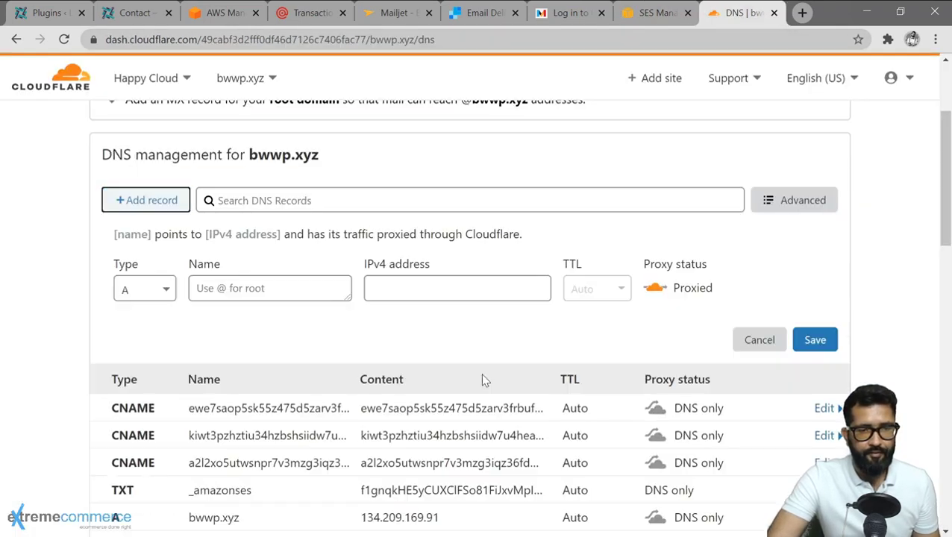
click(145, 289)
scroll(150, 447, down, 5)
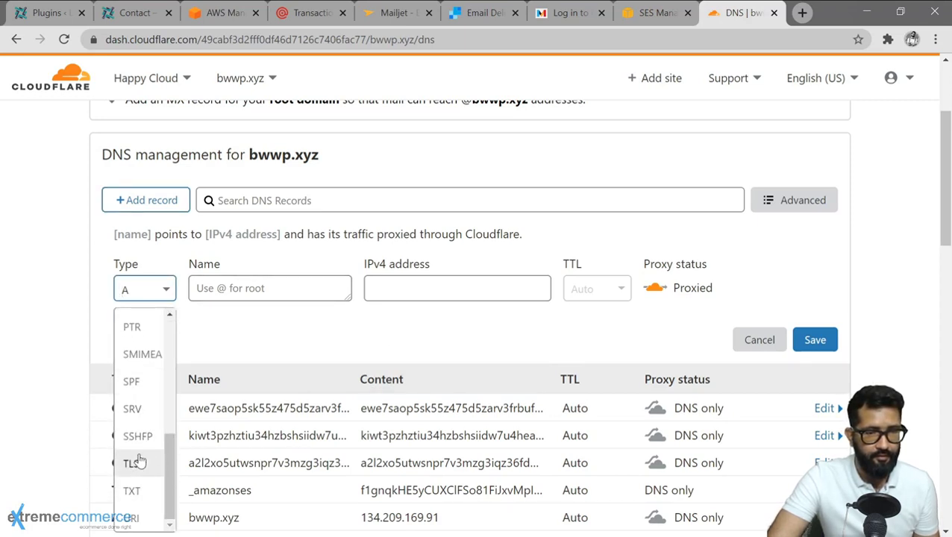
scroll(138, 461, up, 3)
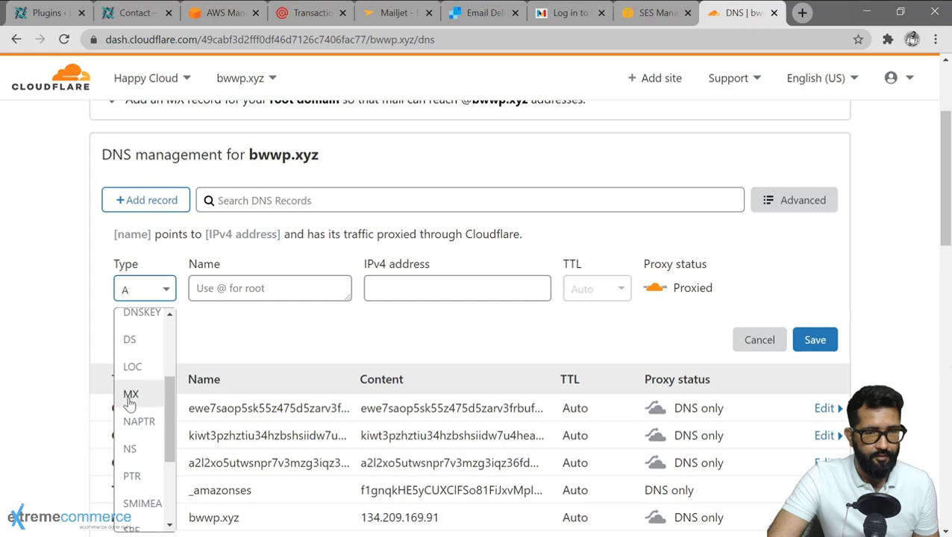
click(131, 395)
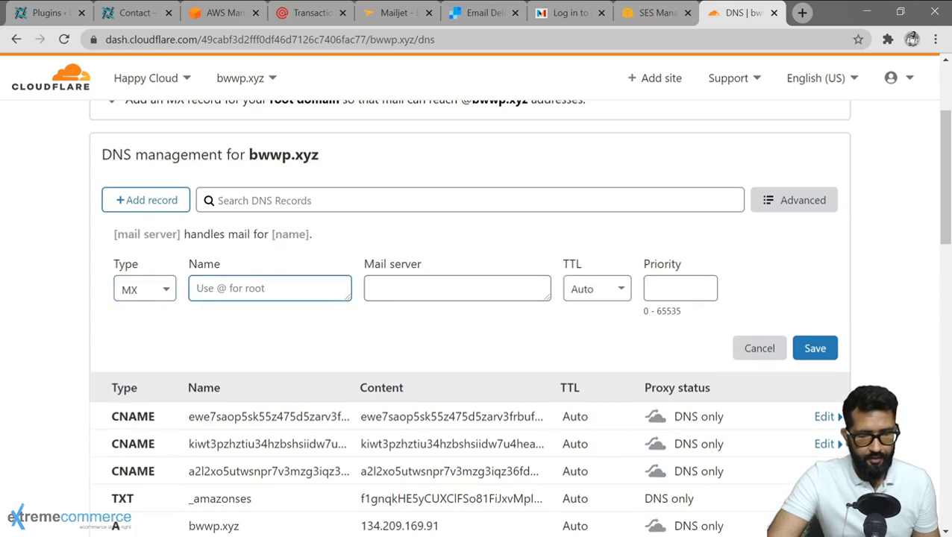
key(ctrl+v)
Copy the mail server feedback-smtp.us-east-1.amazonses.com from SES into the MX record.
click(629, 19)
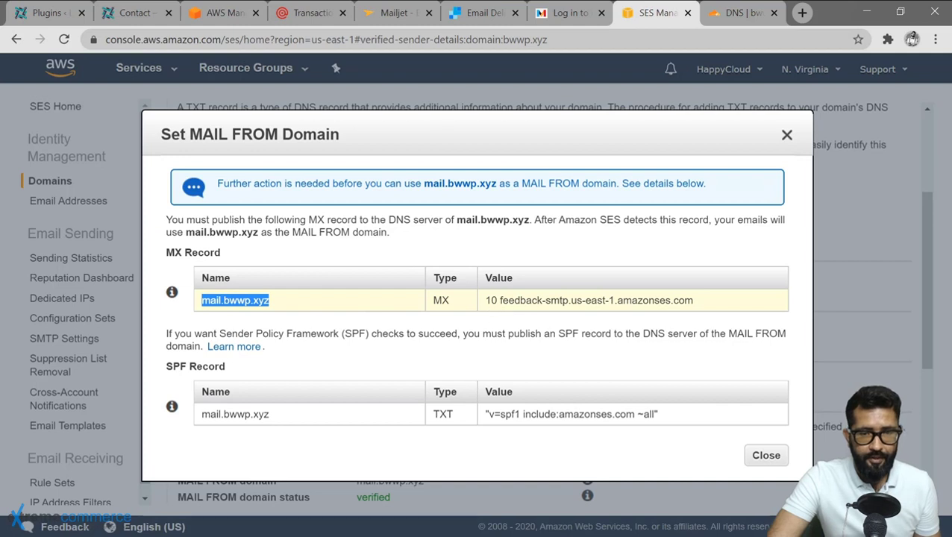
drag(500, 299, 685, 299)
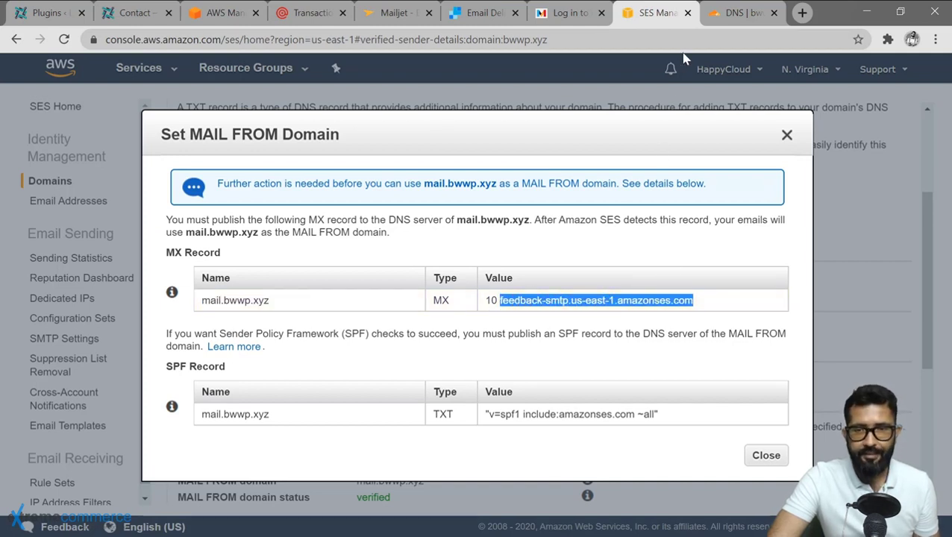
click(717, 23)
click(452, 294)
text(feedback-smtp.us-east-1.amazonses.com)
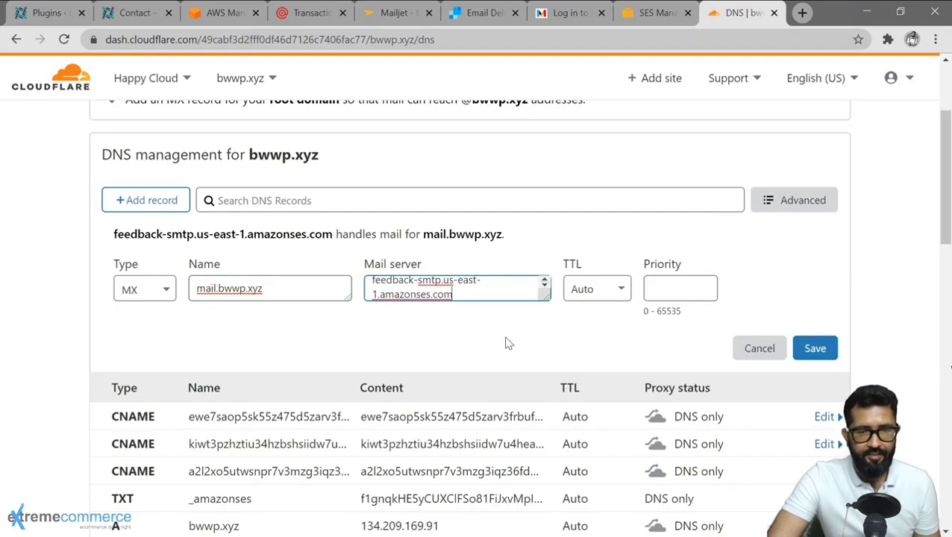
Save the MX record with priority 10, then select the SPF record name in SES.
click(653, 13)
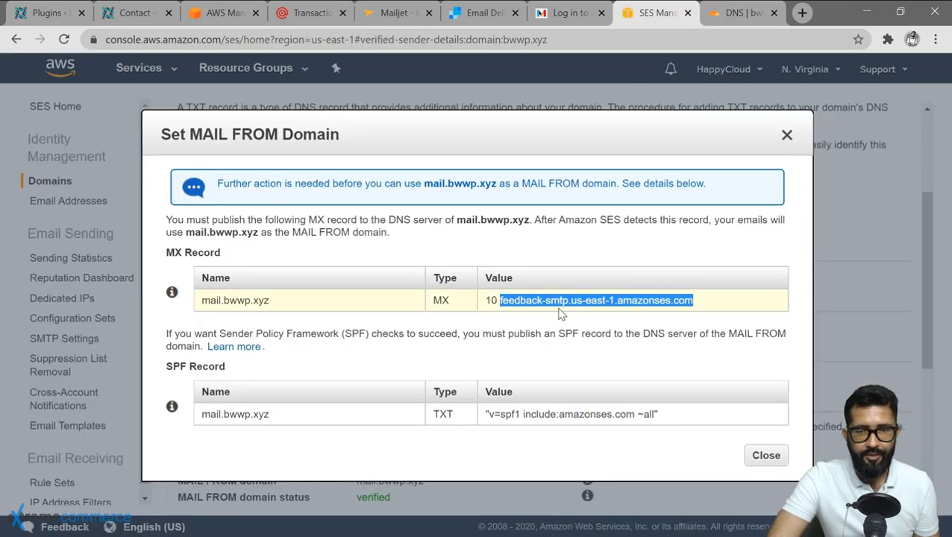
click(727, 12)
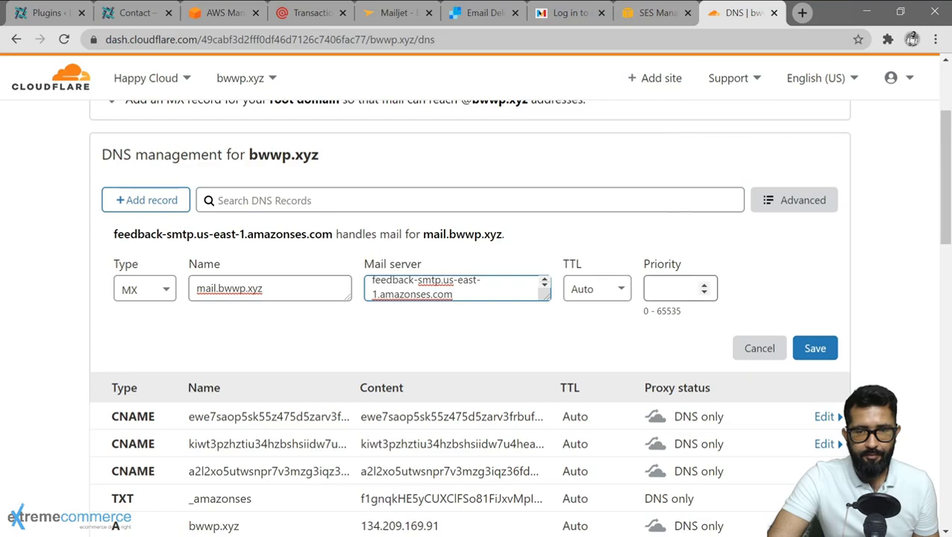
click(675, 288)
text(10)
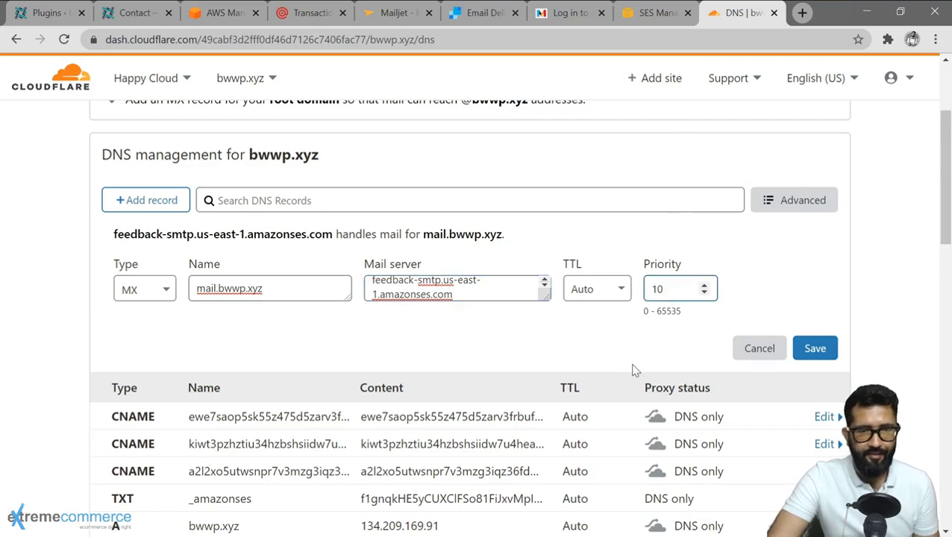
click(815, 350)
click(654, 13)
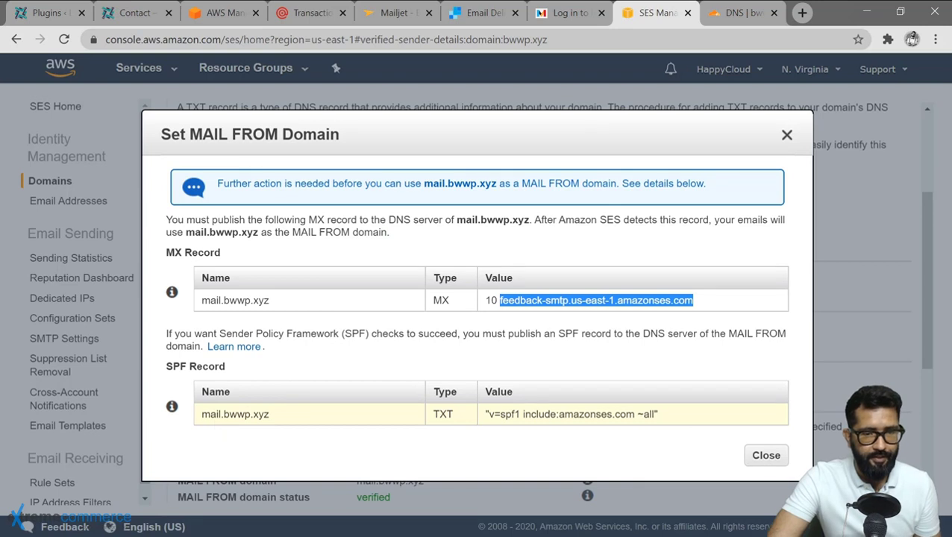
drag(200, 414, 269, 414)
key(ctrl+c)
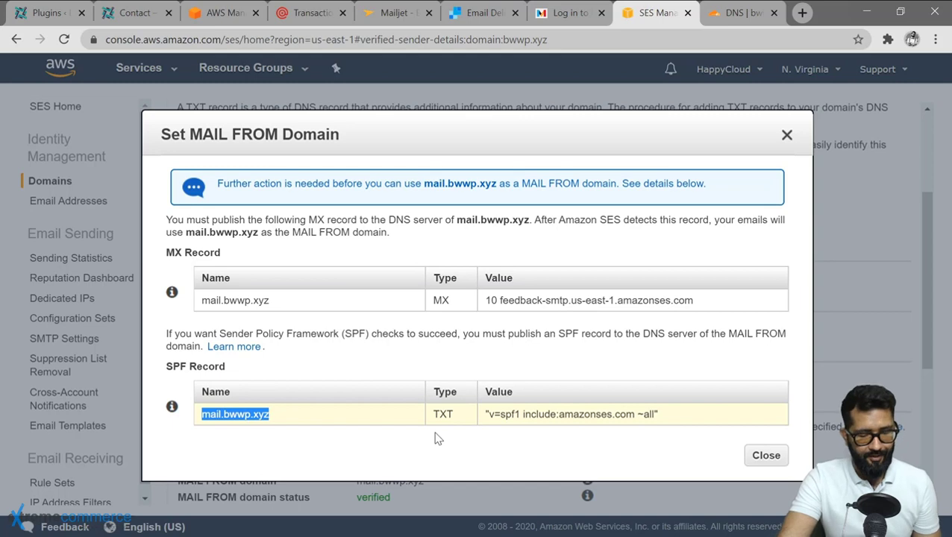
Start a new Cloudflare TXT record named mail.bwwp.xyz.
click(717, 24)
click(158, 200)
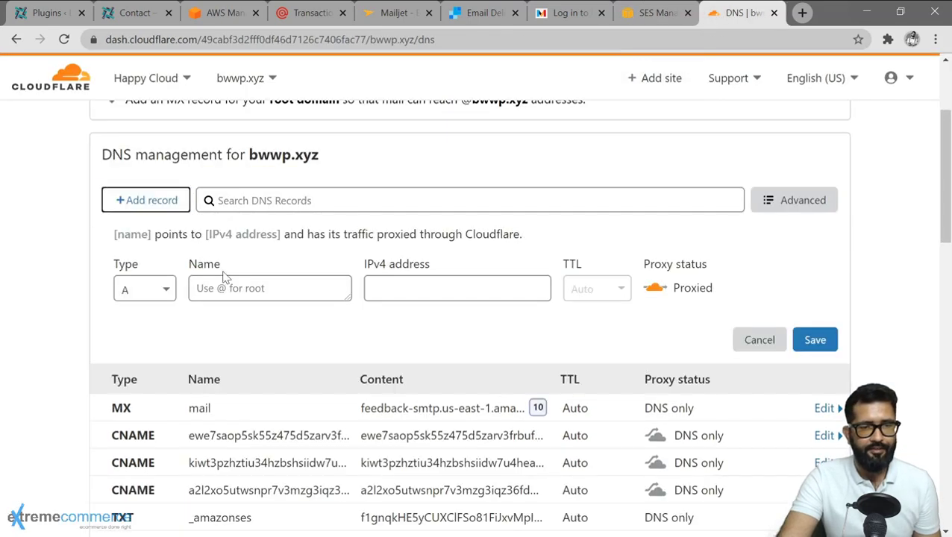
click(152, 294)
scroll(149, 485, down, 3)
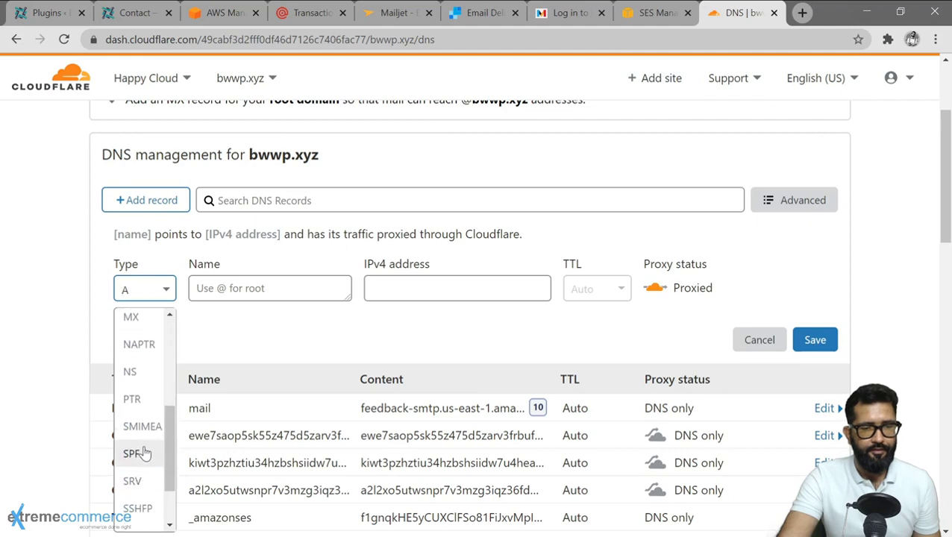
scroll(138, 459, down, 2)
click(131, 491)
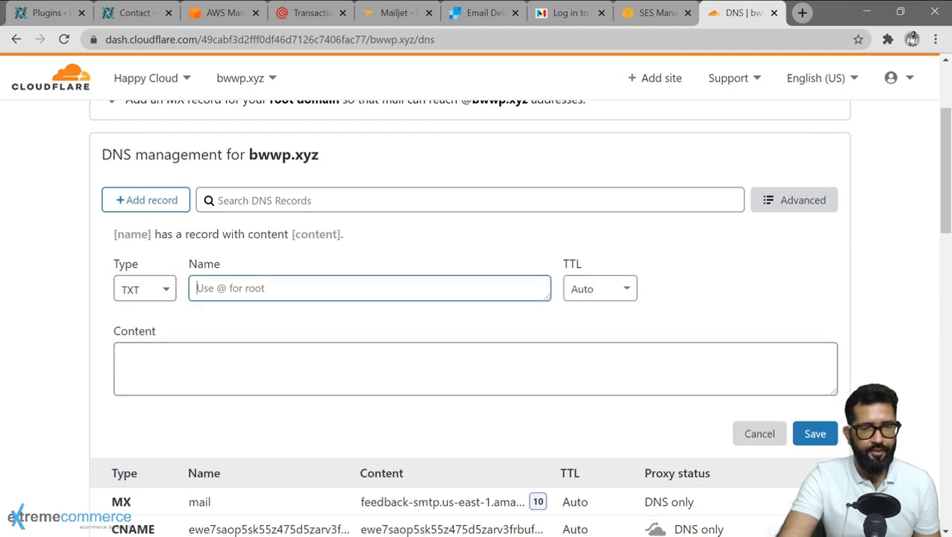
key(ctrl+v)
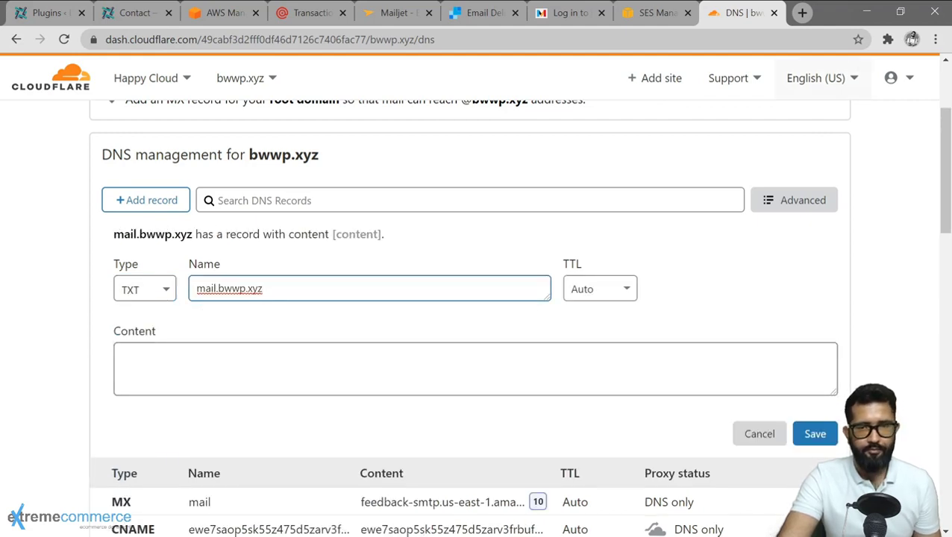
Fill the TXT content with 'v=spf1 include:amazonses.com ~all', save it, and close the SES MAIL FROM details.
click(657, 14)
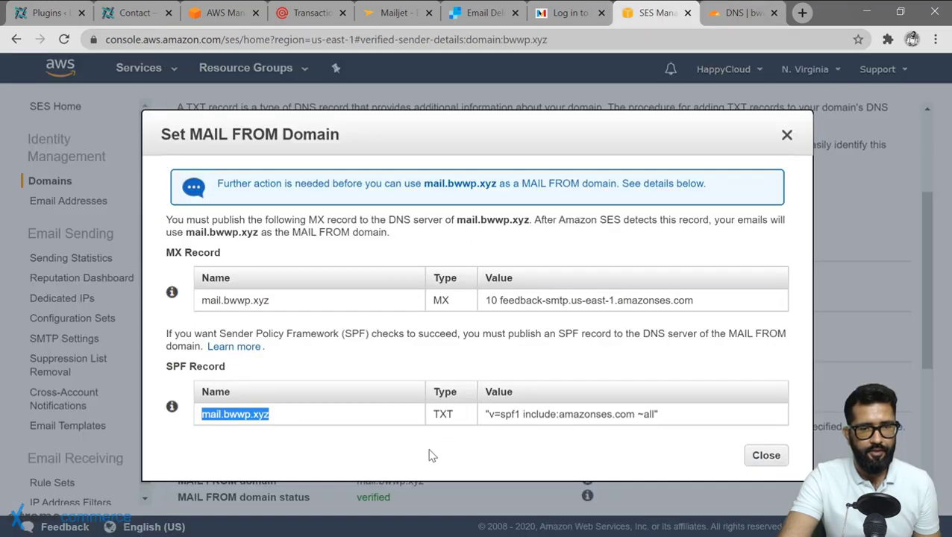
click(490, 427)
drag(488, 414, 643, 414)
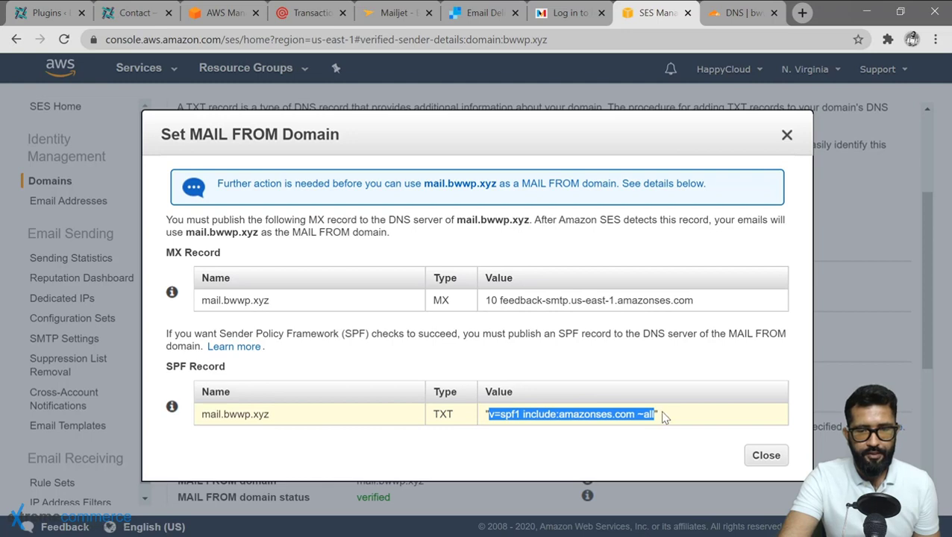
click(735, 15)
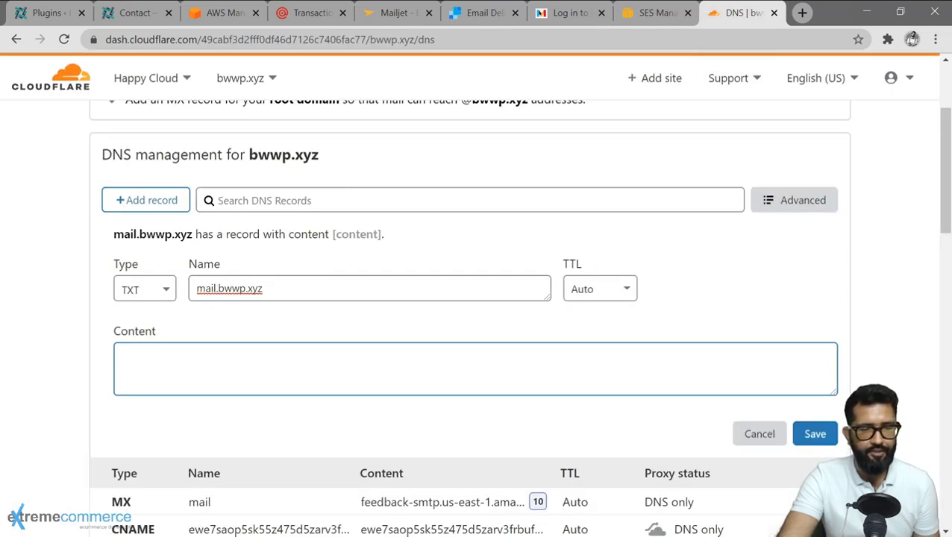
text(v=spf1 include:amazonses.com ~all)
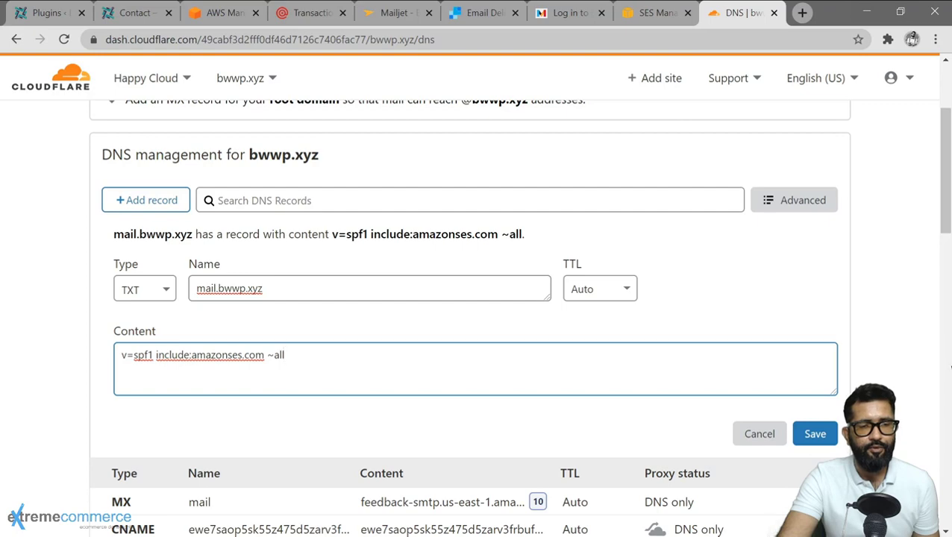
click(816, 443)
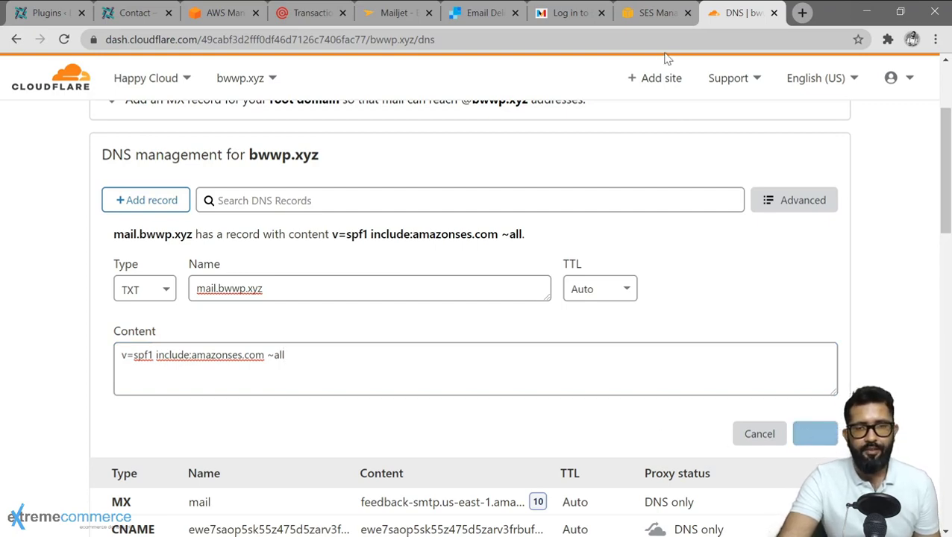
click(648, 18)
click(760, 456)
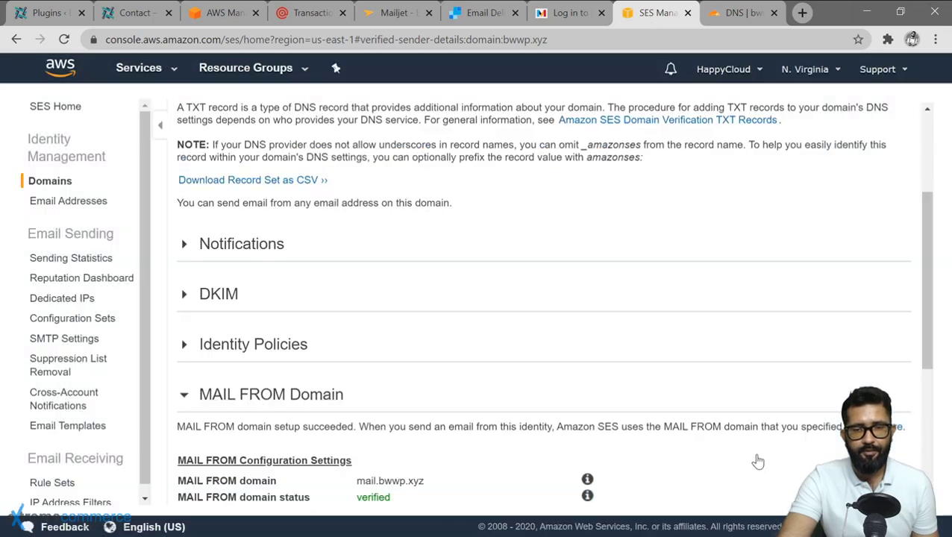
Check the bwwp.xyz MAIL FROM Domain status, then return to the SES Domains list.
scroll(488, 385, down, 4)
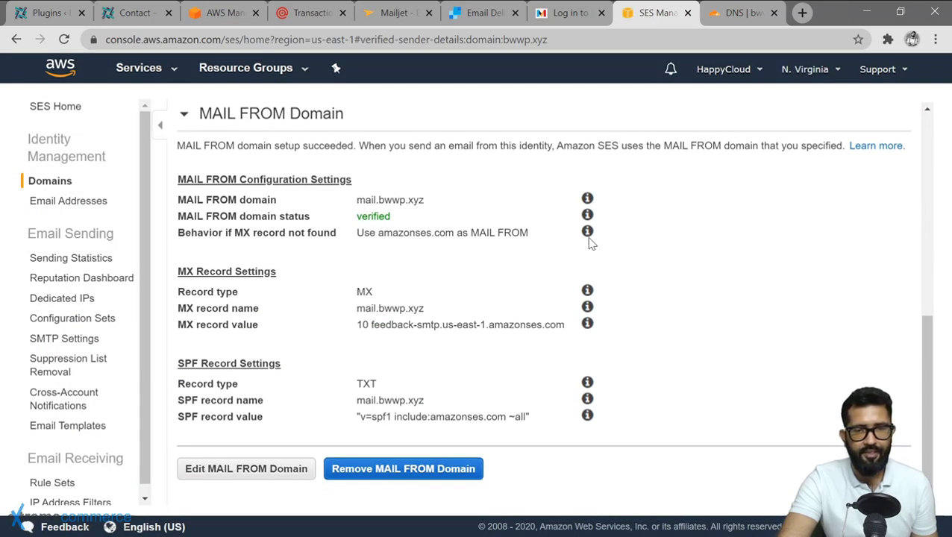
scroll(590, 243, up, 10)
click(46, 181)
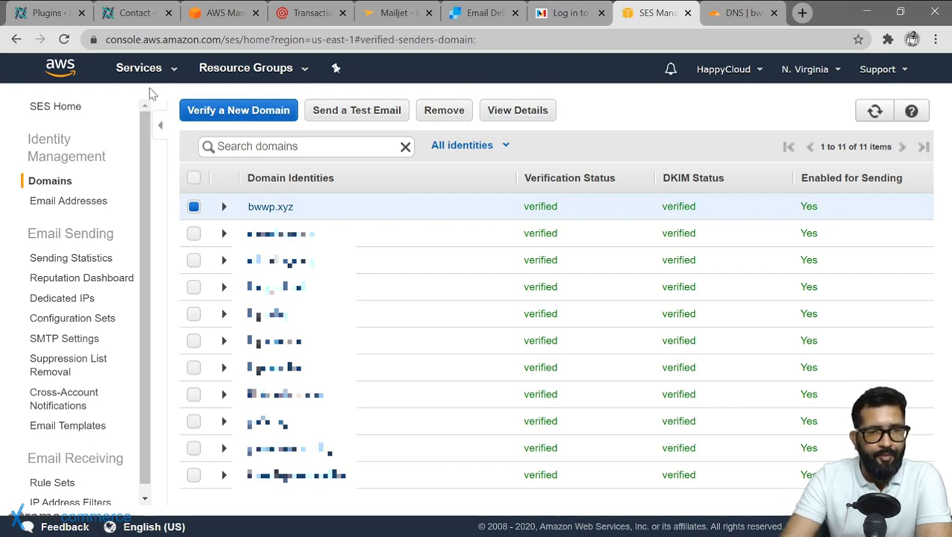
Find the IAM service through the AWS services search and open its Groups page.
click(170, 71)
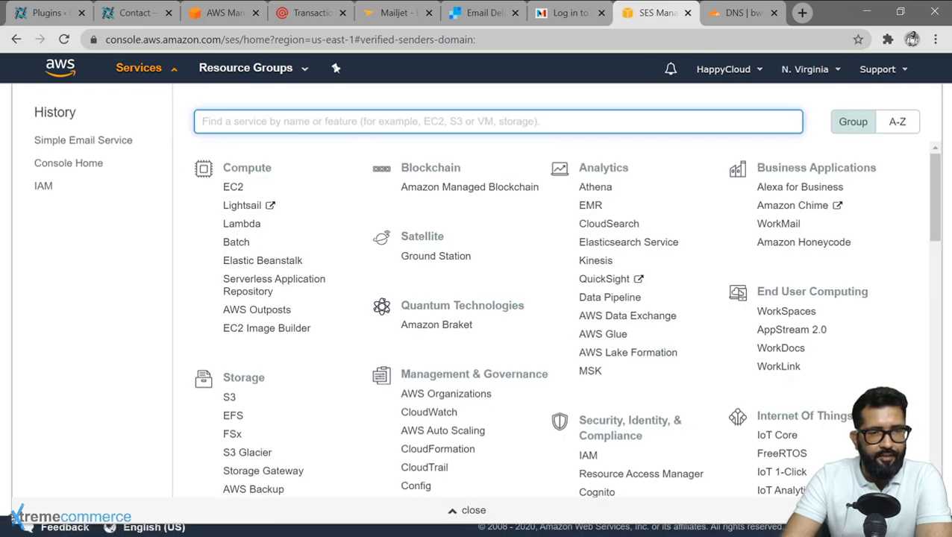
text(iam)
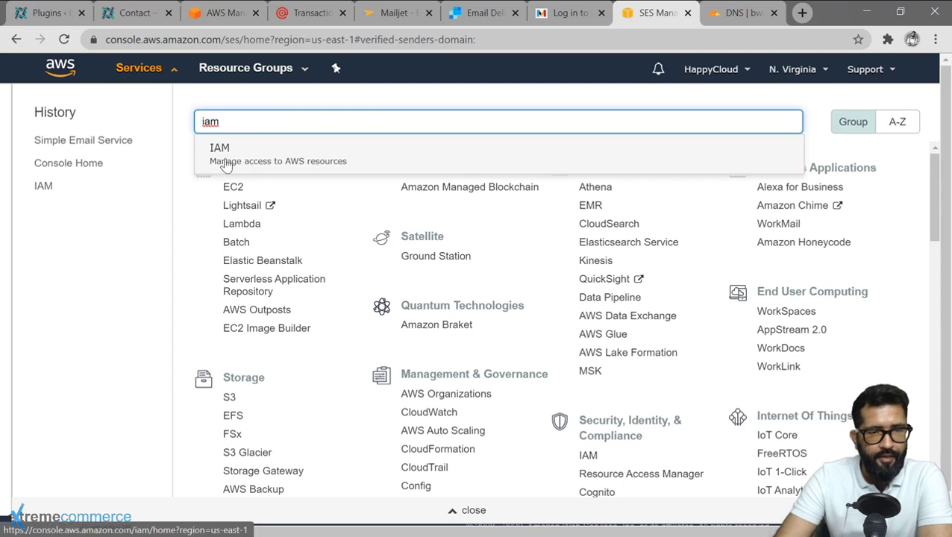
click(224, 160)
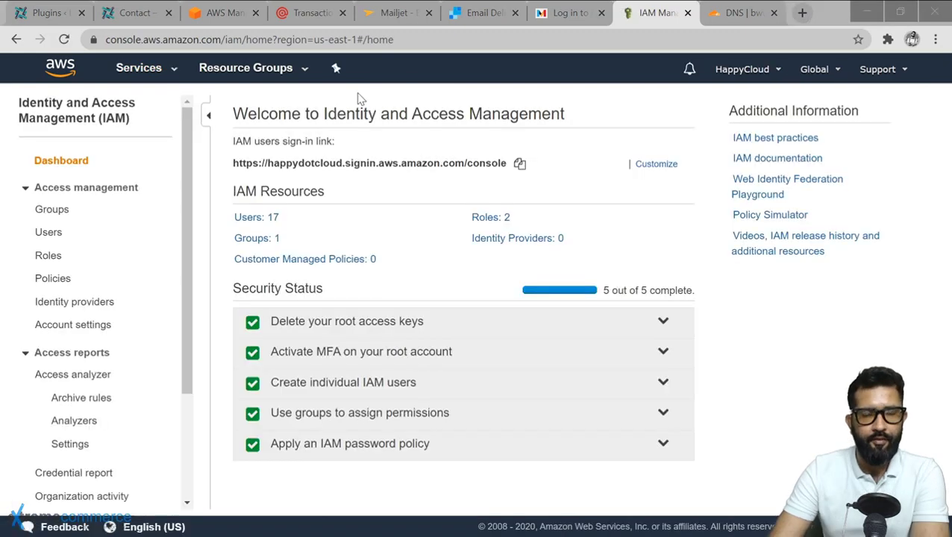
click(51, 210)
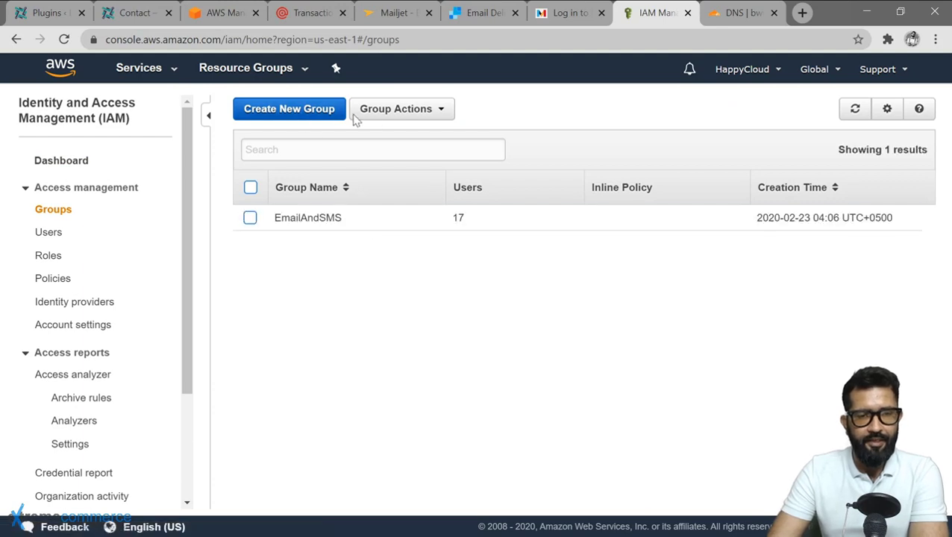
Start a new IAM group named SESforWeb.
click(314, 112)
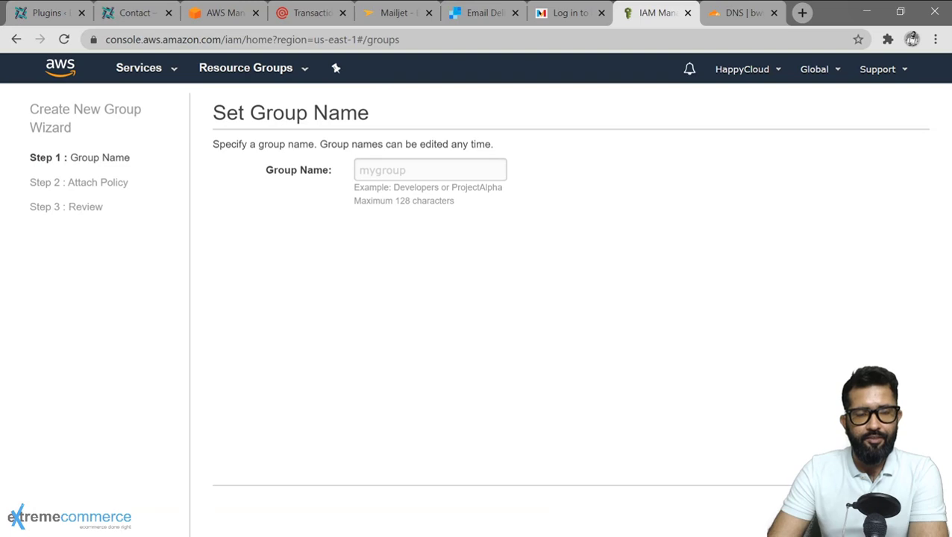
click(430, 170)
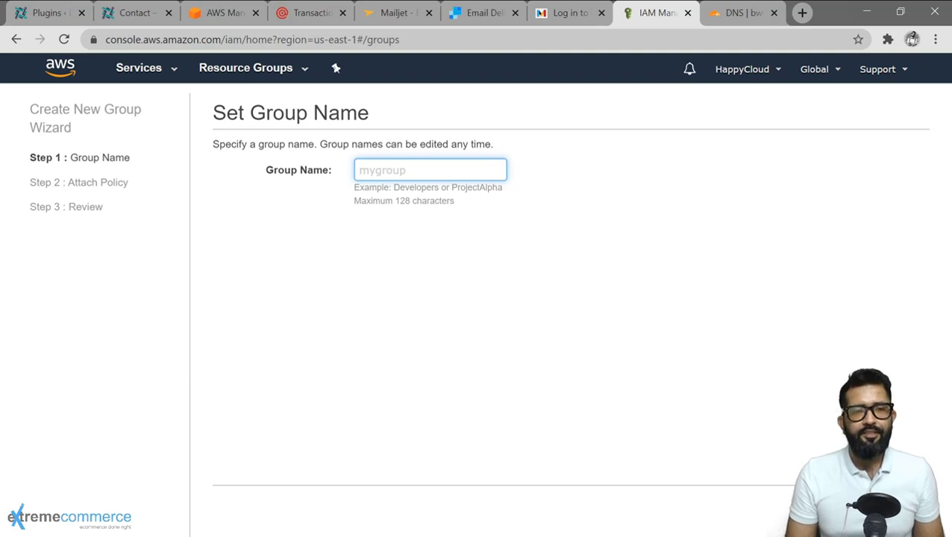
text(SE)
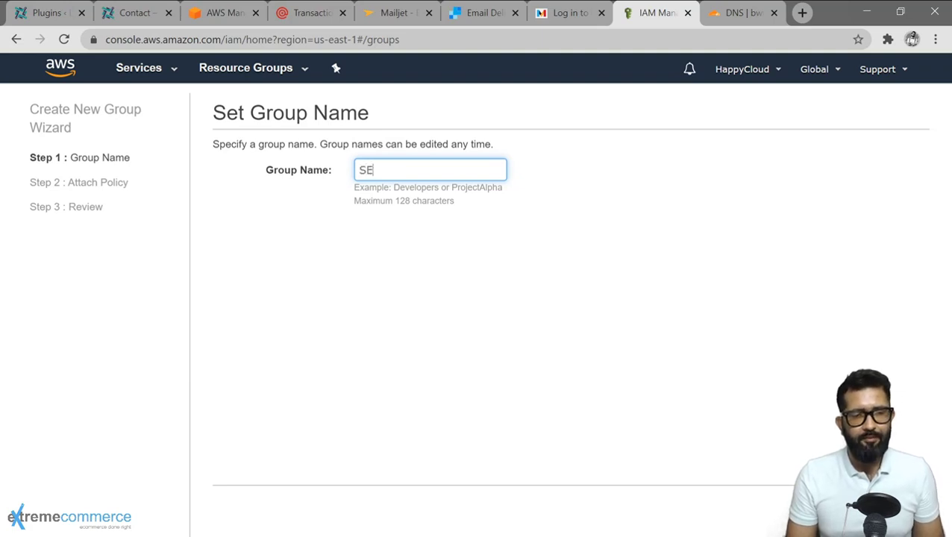
text(S)
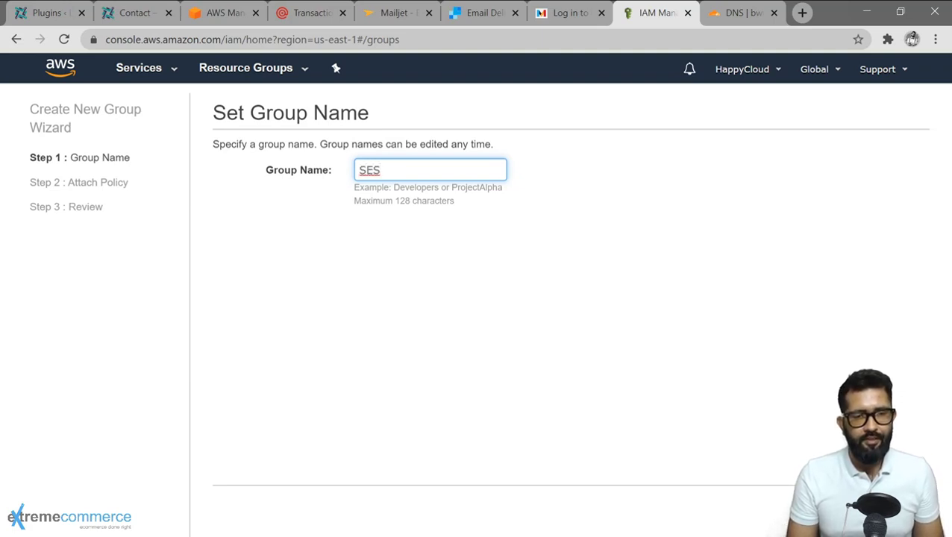
text(forWeb)
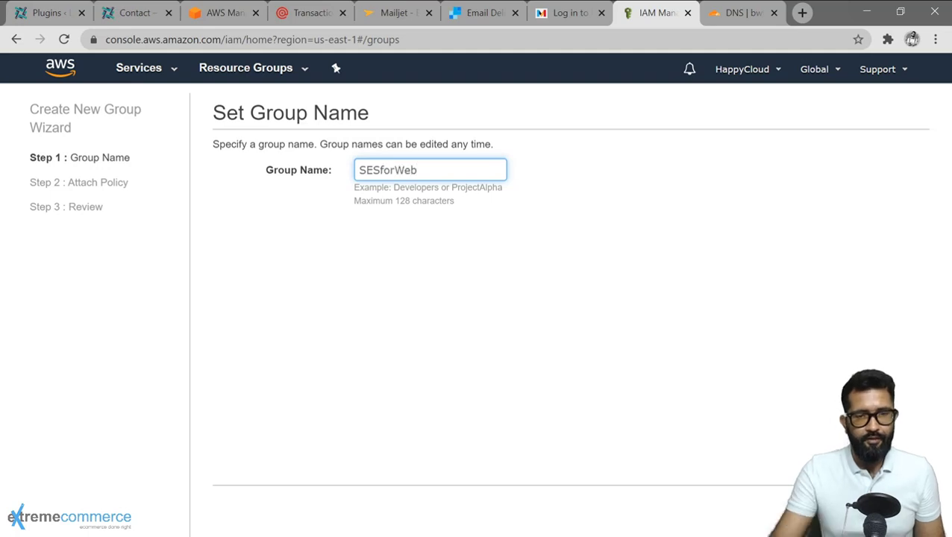
key(Return)
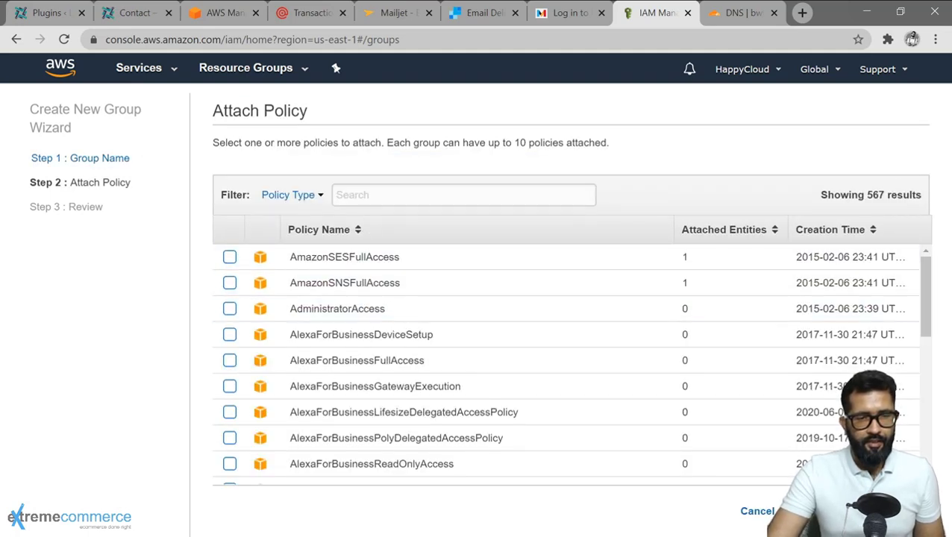
Attach the AmazonSESFullAccess policy and create the group.
click(347, 195)
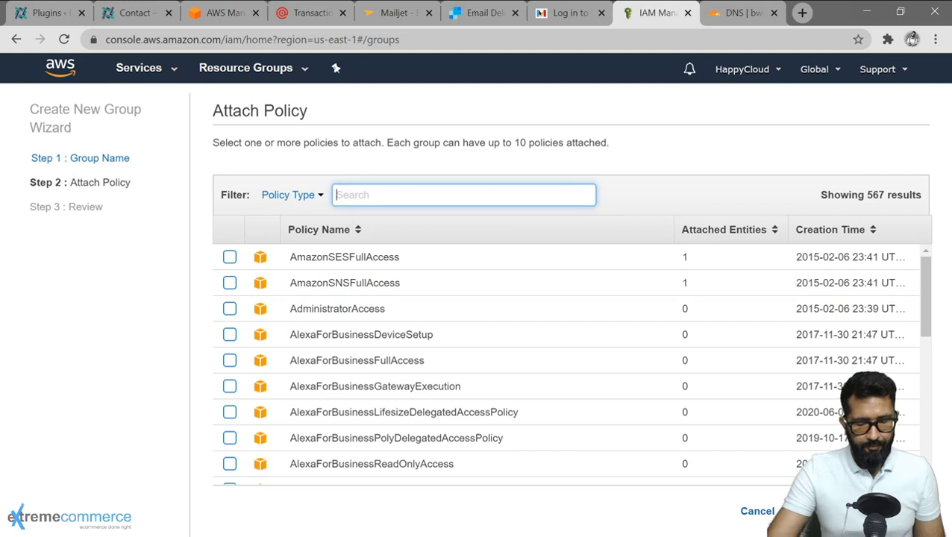
text(SES)
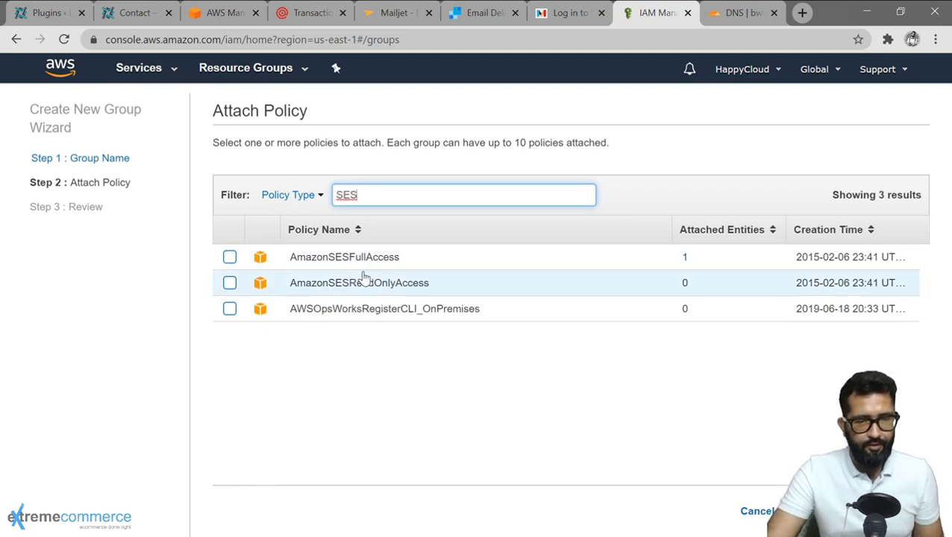
click(229, 257)
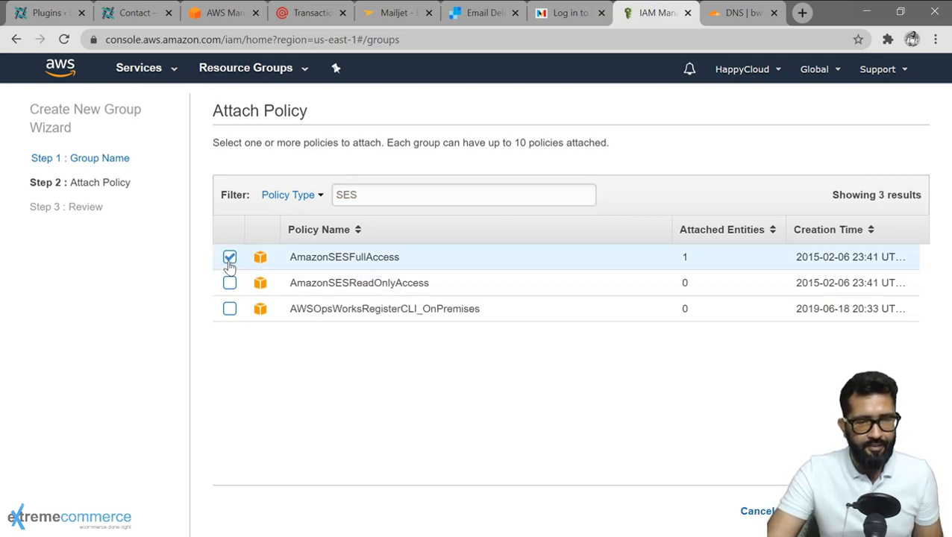
click(817, 511)
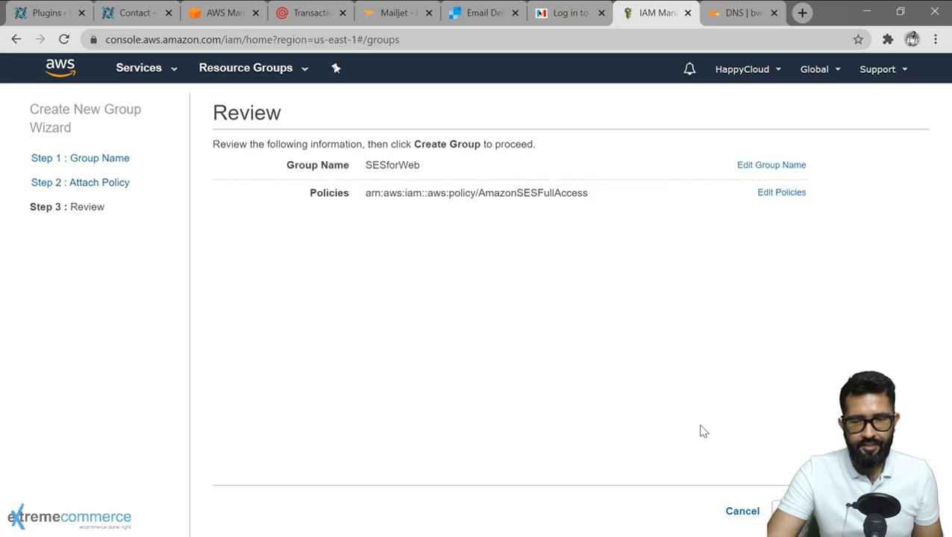
click(817, 511)
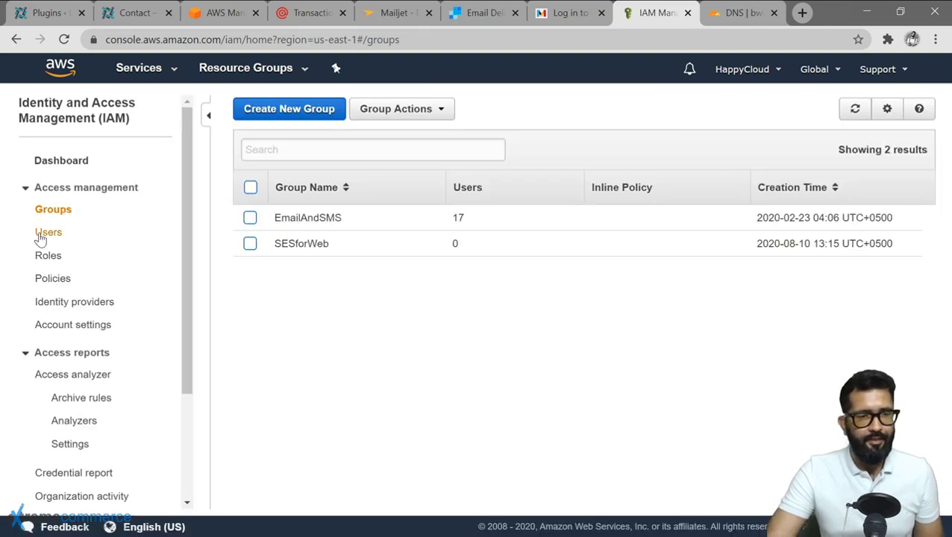
Add a new IAM user bwwp-ses with programmatic access.
click(39, 234)
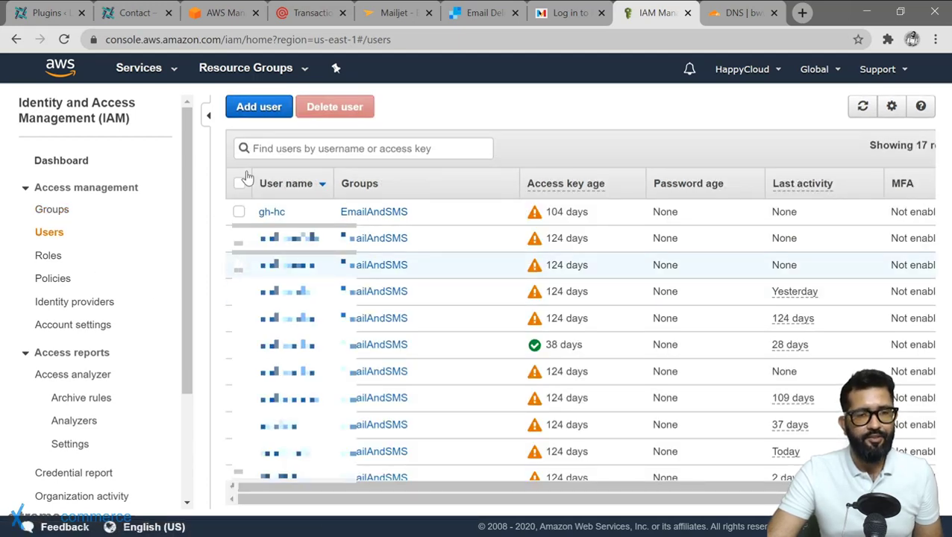
click(274, 116)
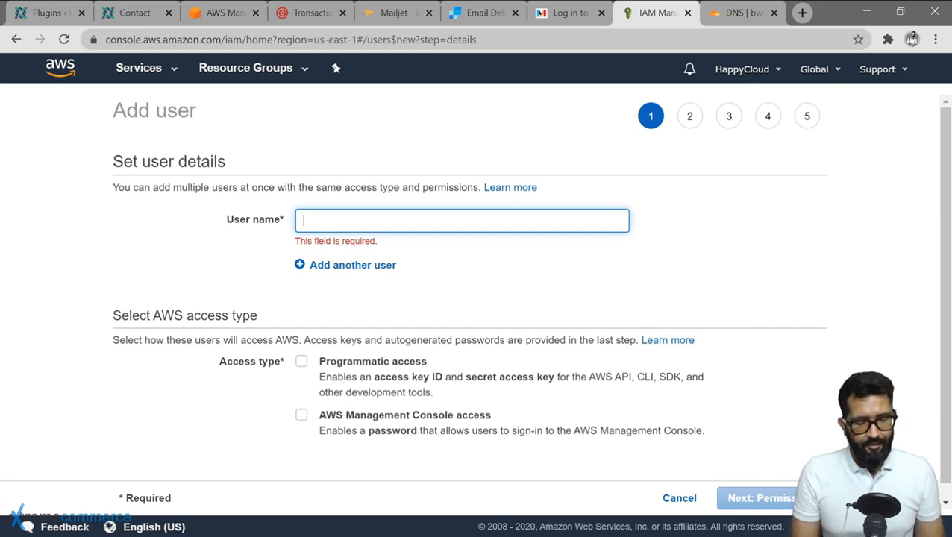
text(bwwp)
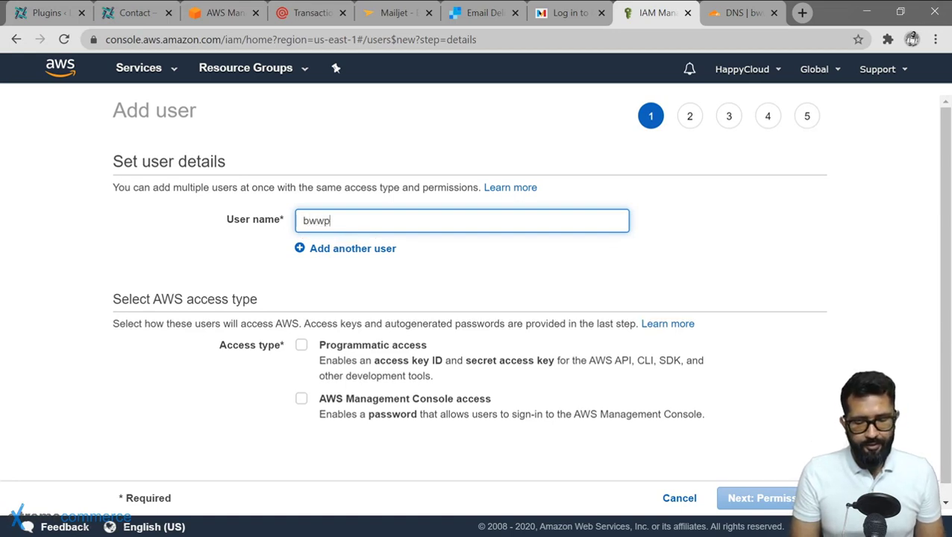
text(-ses)
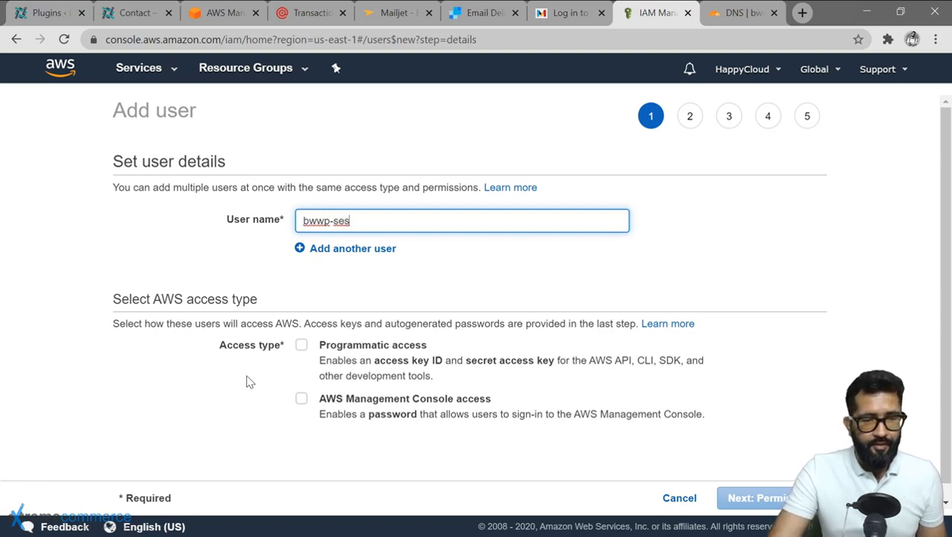
click(301, 348)
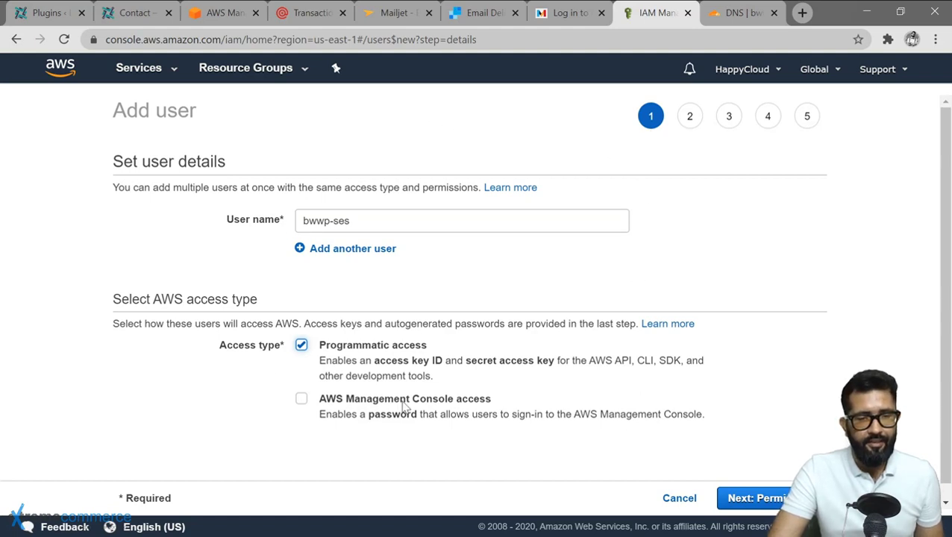
click(755, 498)
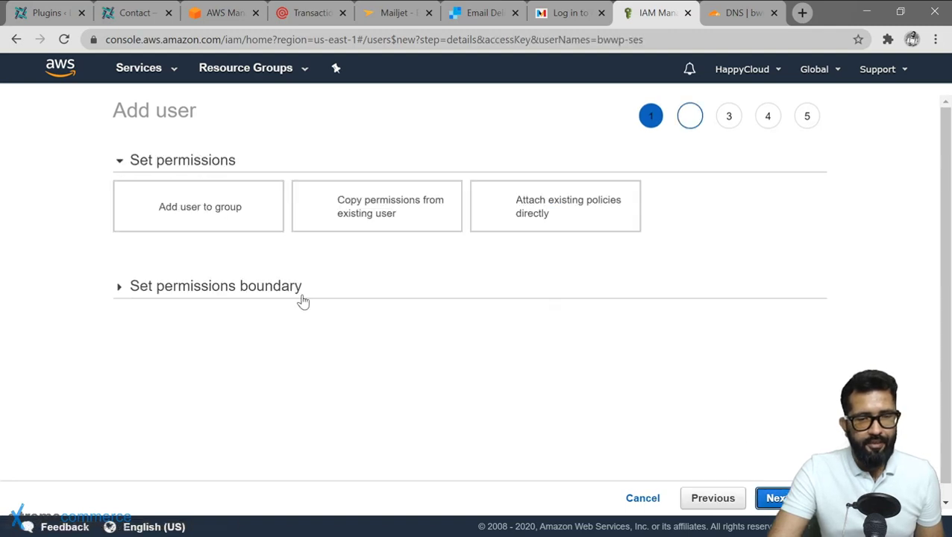
Put bwwp-ses in the SESforWeb group and skip tags to reach the review.
click(196, 220)
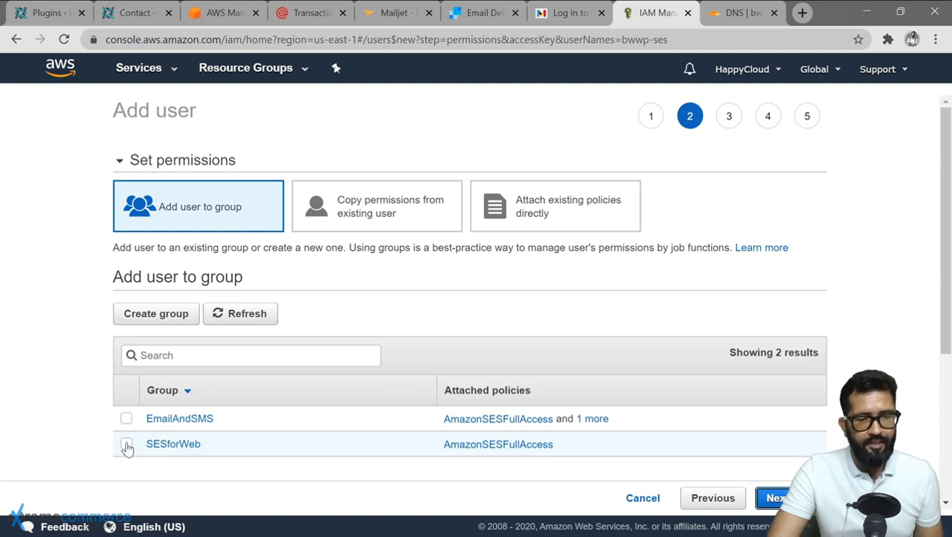
click(126, 444)
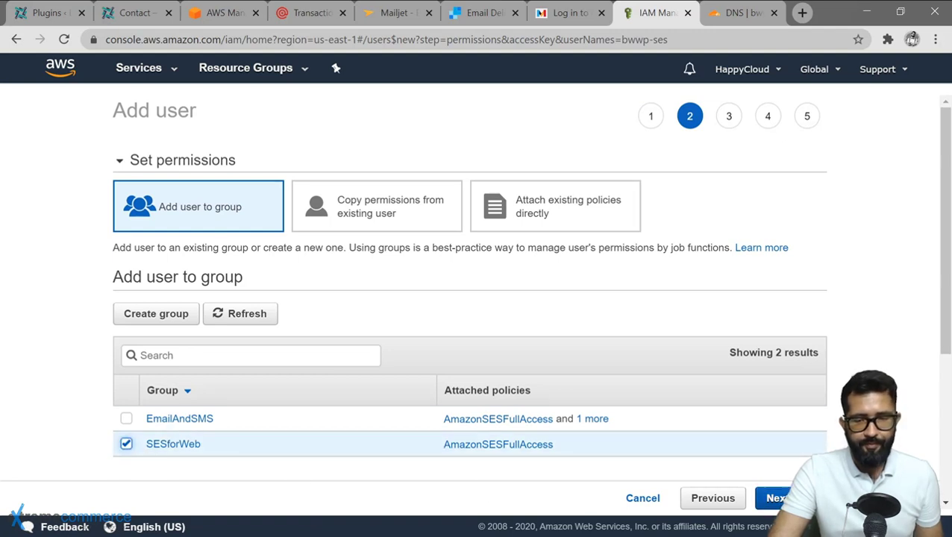
click(774, 498)
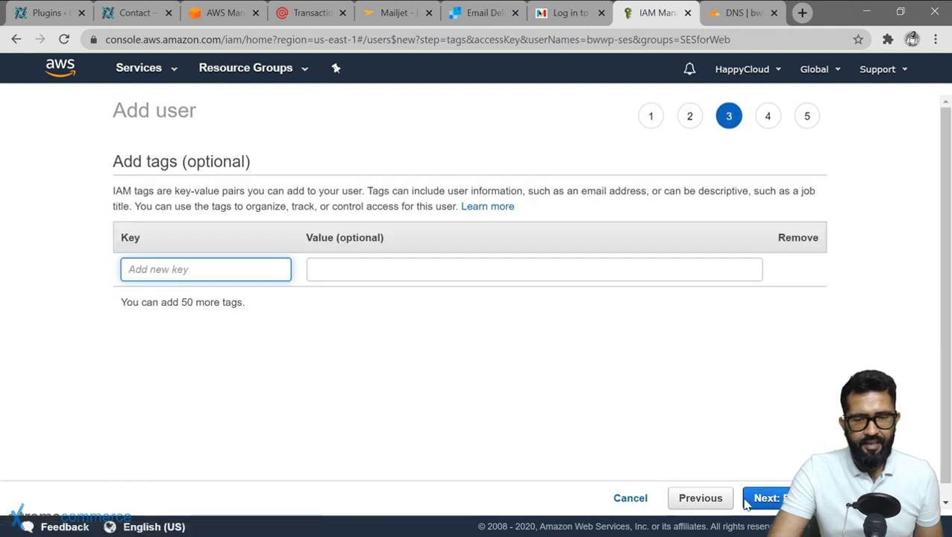
click(769, 500)
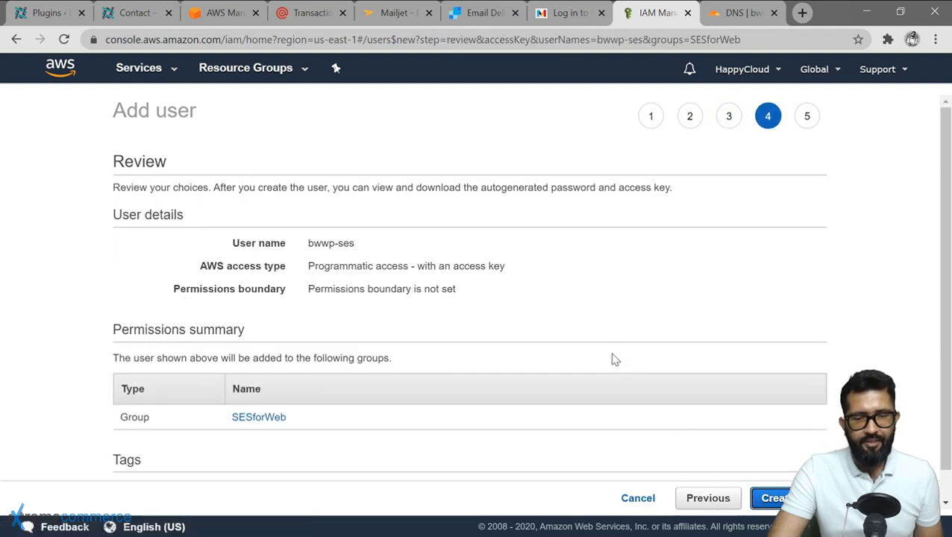
scroll(628, 321, down, 1)
Create the bwwp-ses user, then reveal and copy its secret access key.
click(773, 498)
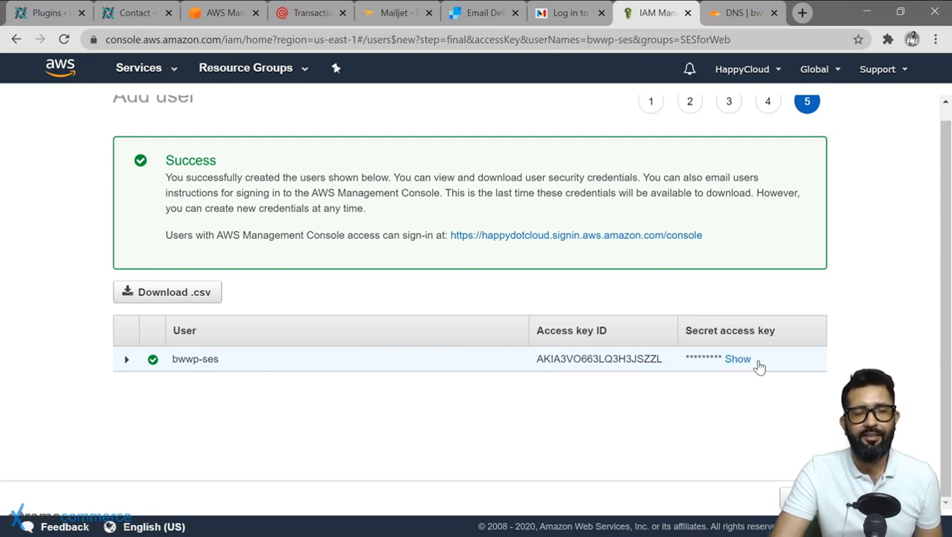
click(739, 360)
triple_click(741, 370)
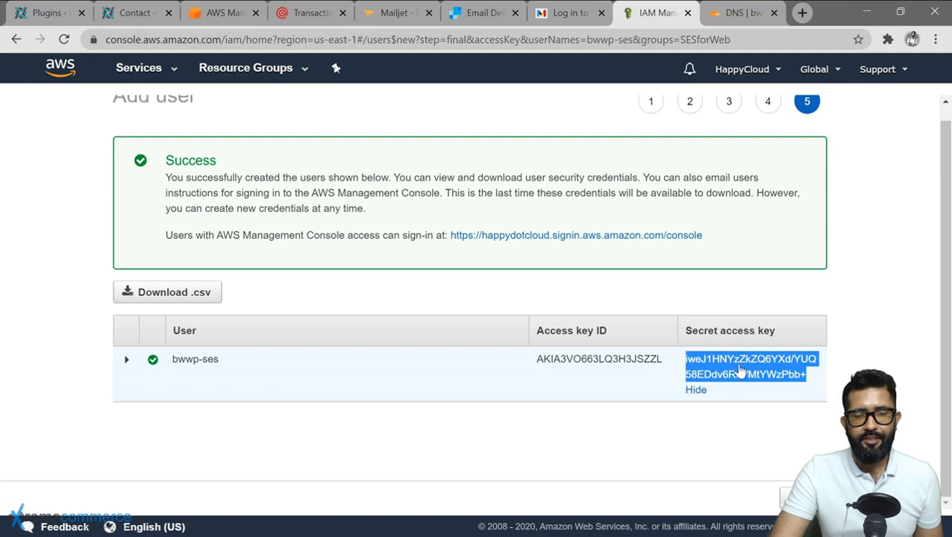
right_click(741, 370)
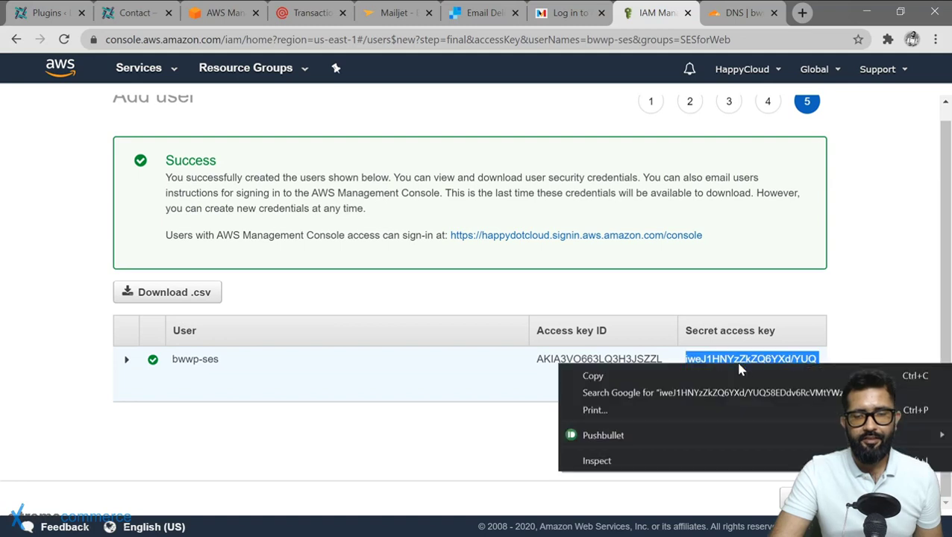
click(610, 376)
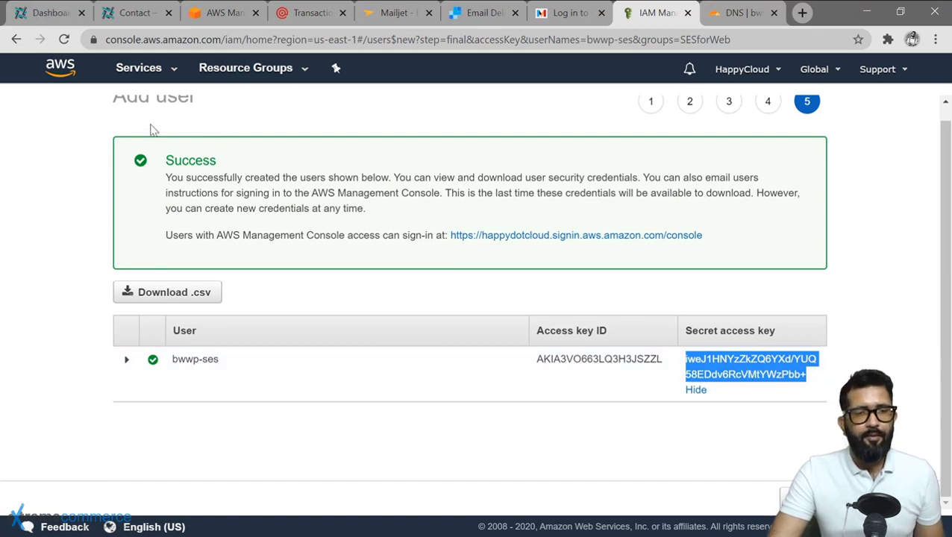
Go to Plugins > Add New in WordPress and search the directory for 'mailpoet'.
click(43, 12)
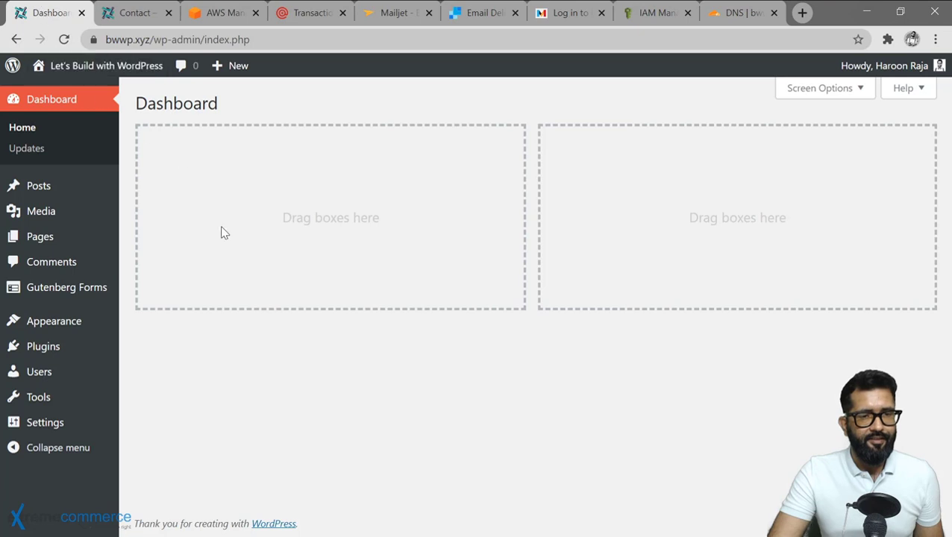
mouse_move(80, 346)
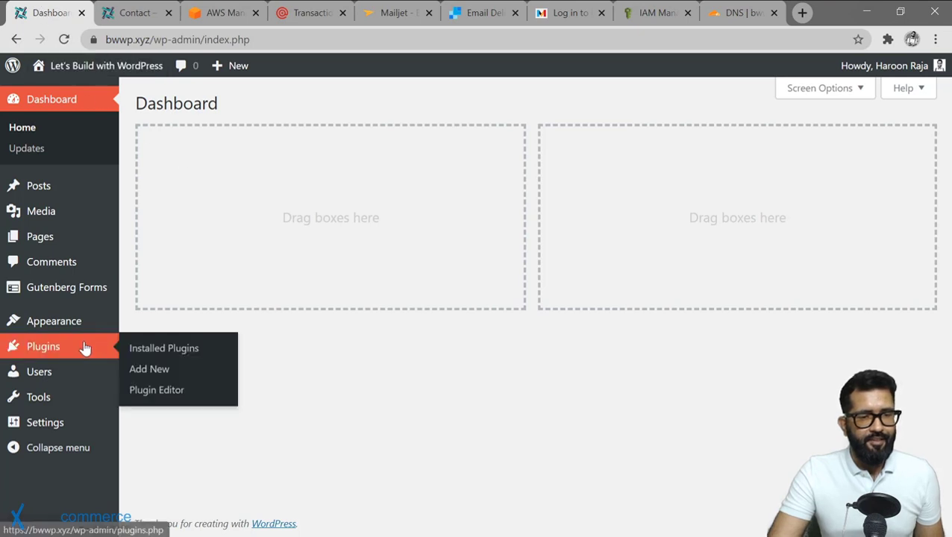
click(158, 373)
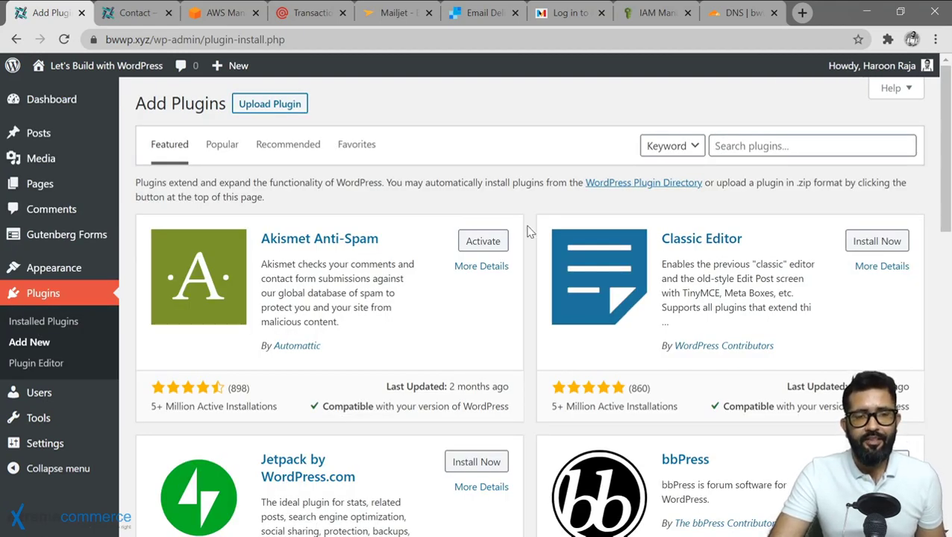
click(746, 145)
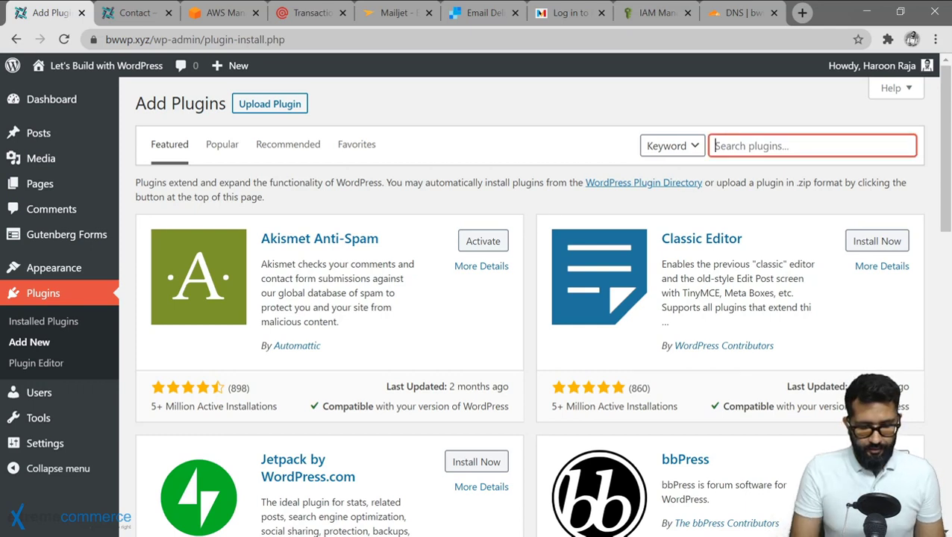
text(wp offload ses)
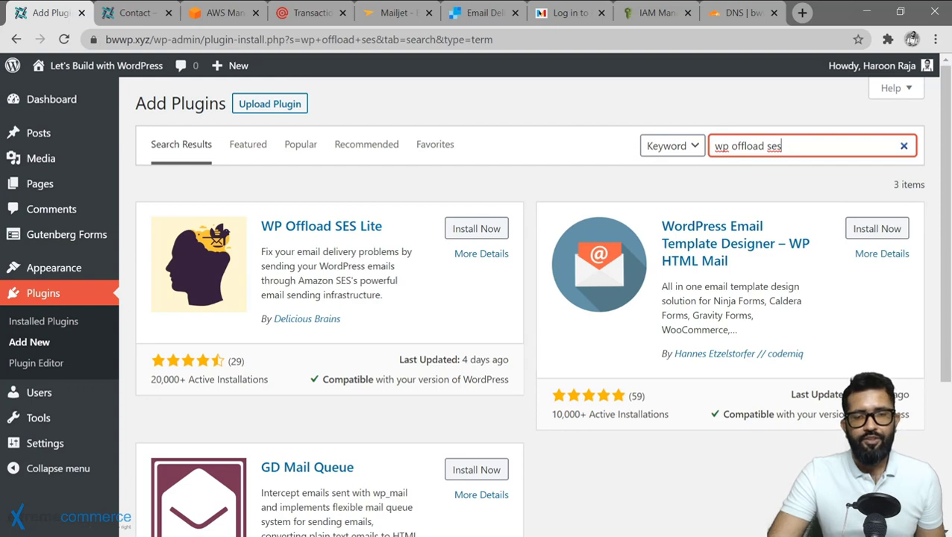
key(ctrl+shift+Left)
key(ctrl+shift+Left)
key(ctrl+shift+Left)
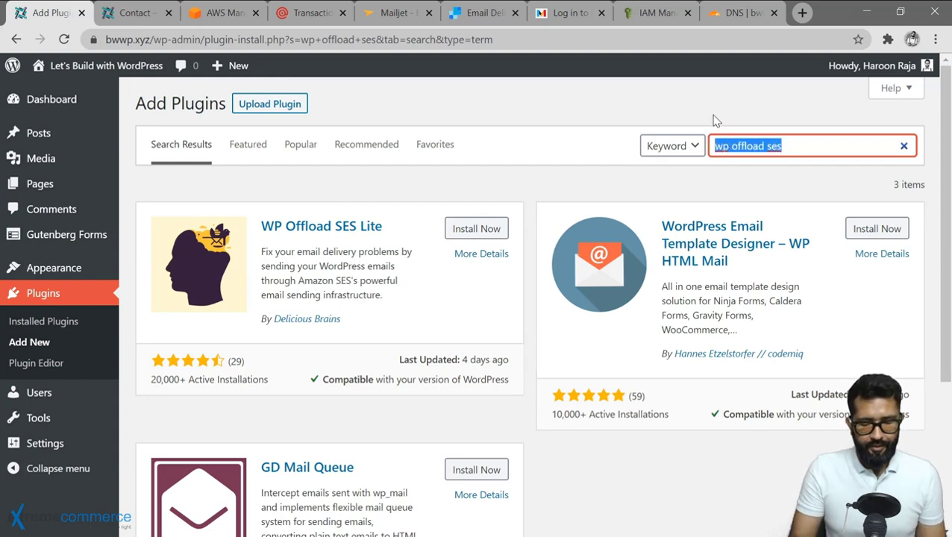
text(mailpoet)
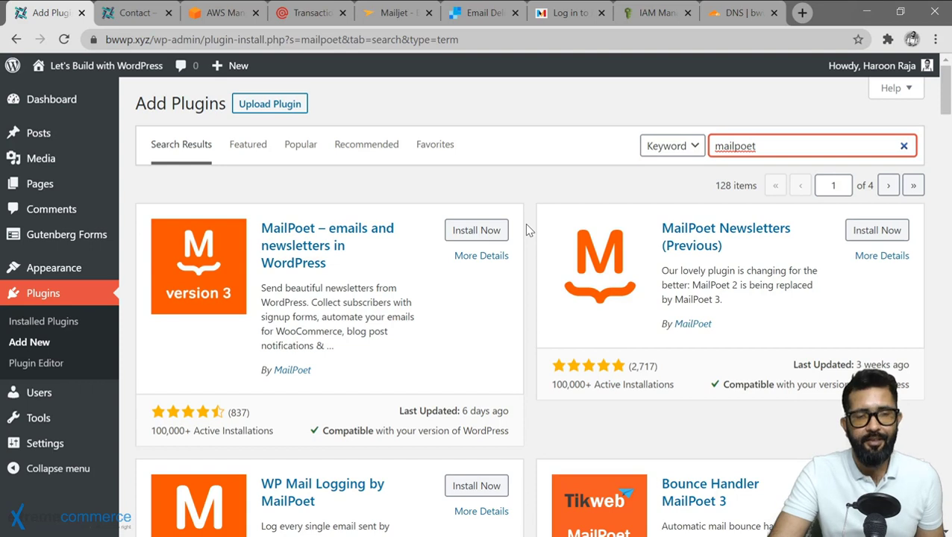
Install and activate the MailPoet plugin.
click(528, 232)
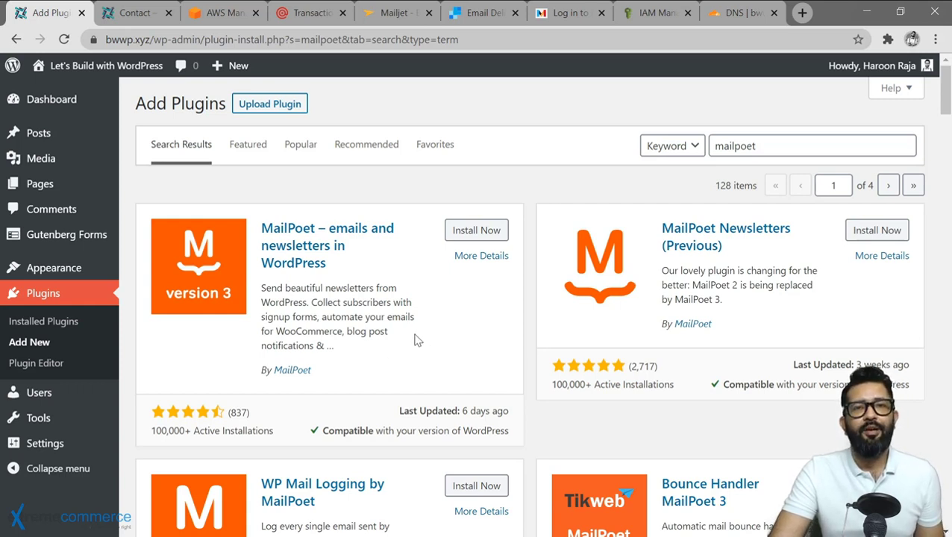
click(476, 232)
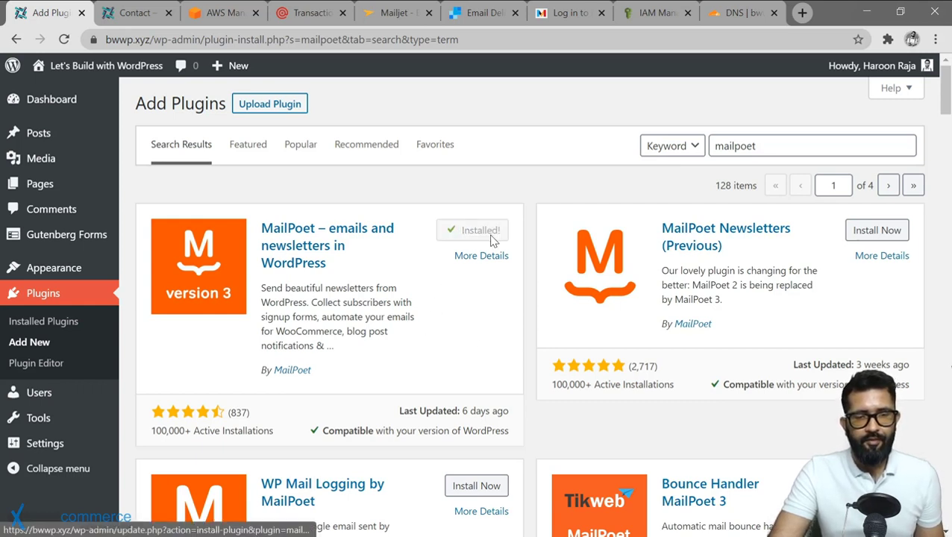
click(482, 232)
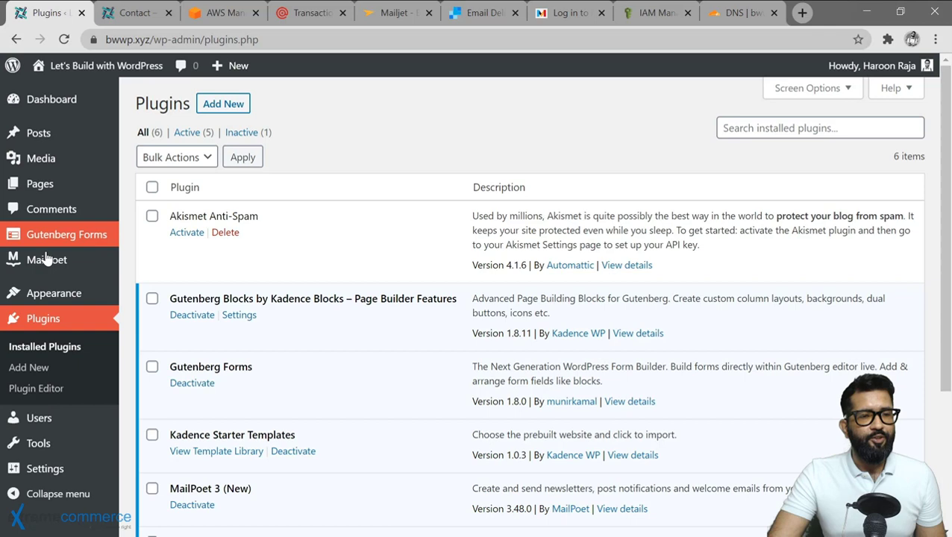
mouse_move(41, 261)
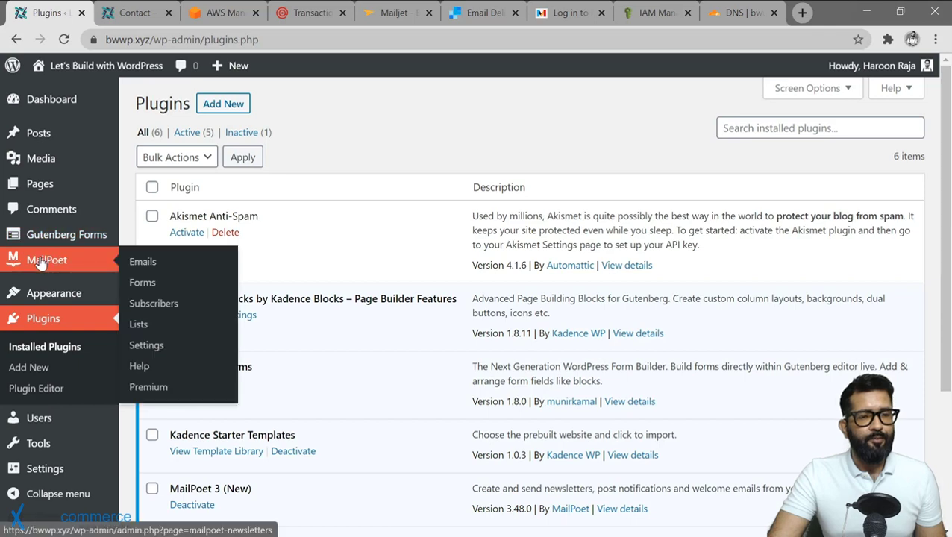
Enter the site's own email as MailPoet's sender address and confirm the sender step.
click(155, 349)
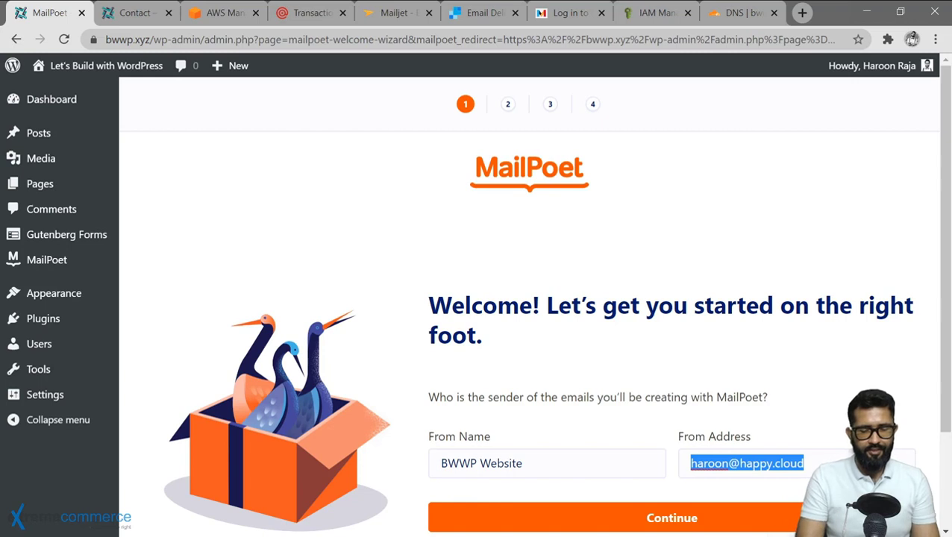
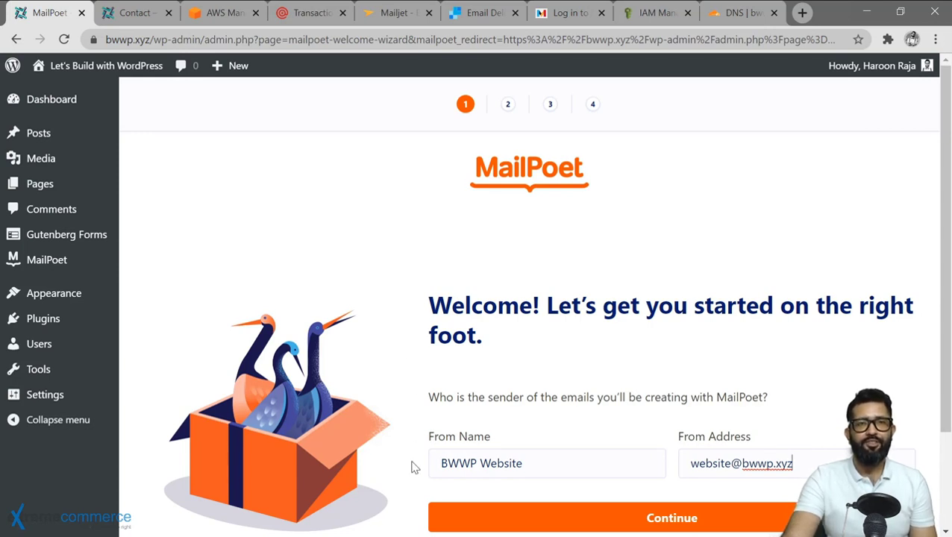
scroll(522, 447, down, 2)
click(671, 394)
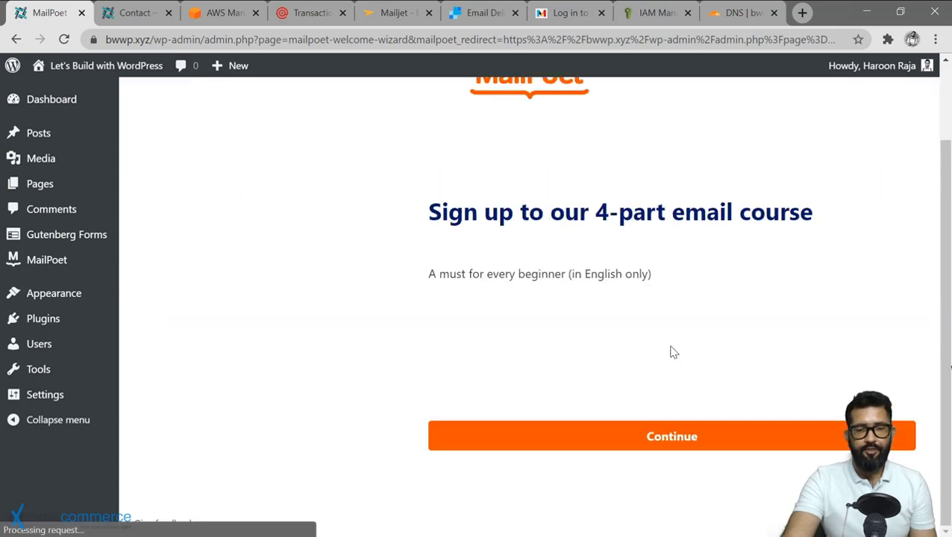
Skip the email course offer, then decline usage tracking and the premium offer.
click(672, 436)
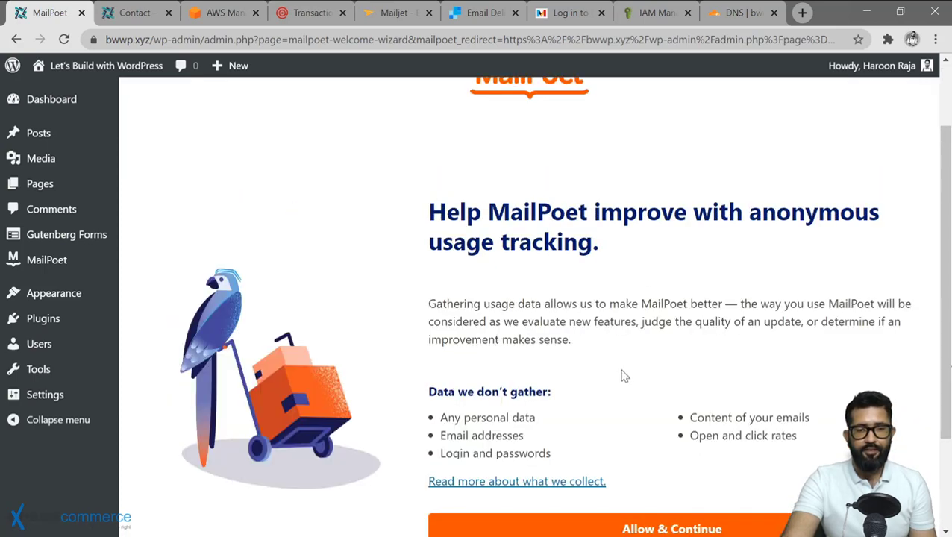
scroll(625, 381, down, 2)
click(677, 445)
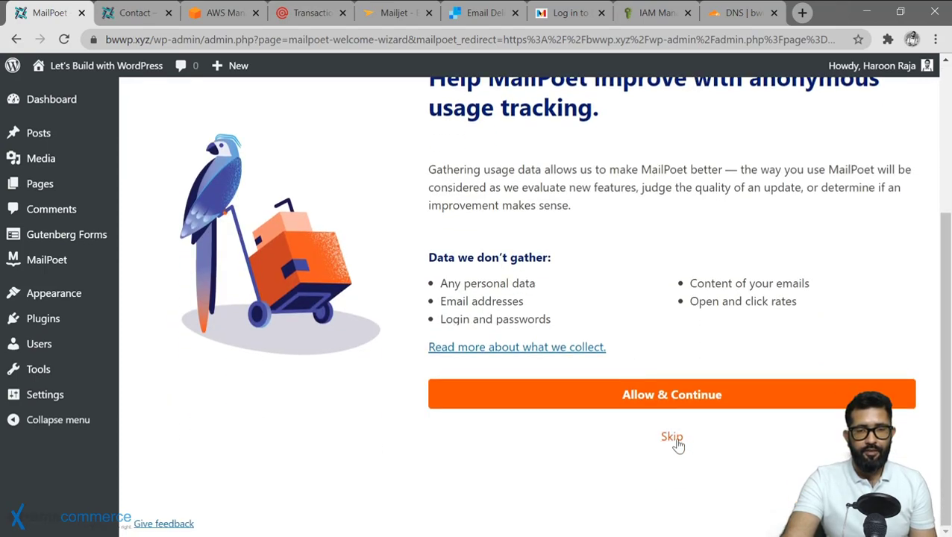
click(675, 438)
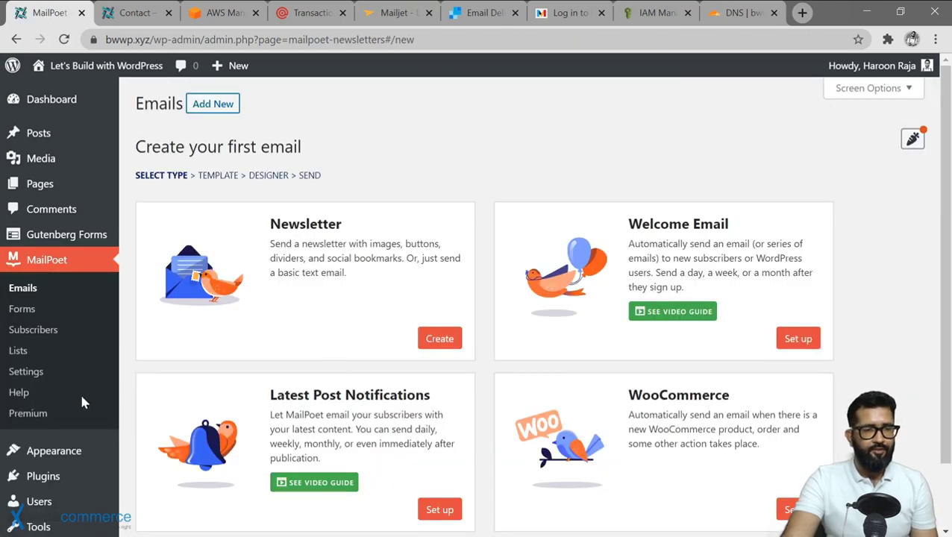
Review the default sender's from and reply-to addresses in MailPoet's Basics settings.
click(30, 372)
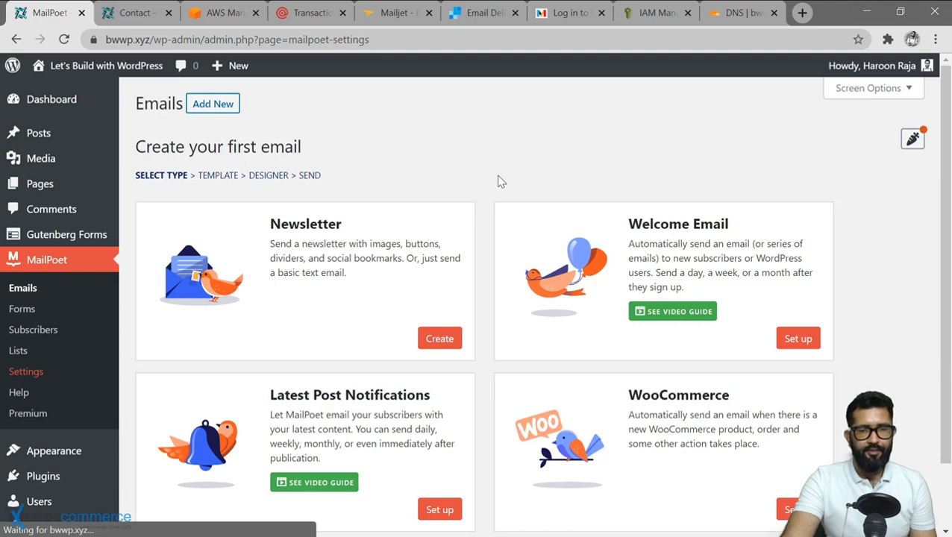
drag(743, 182, 653, 183)
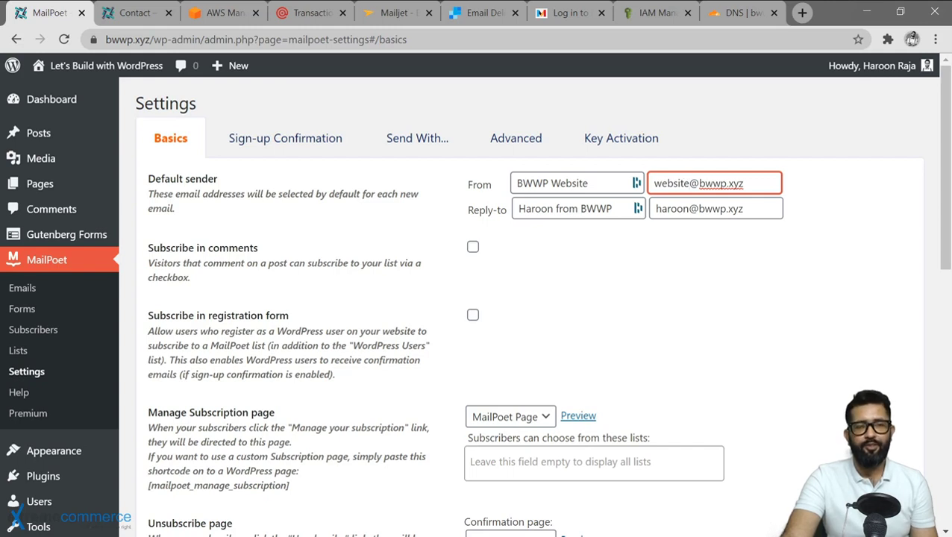
drag(743, 209, 655, 209)
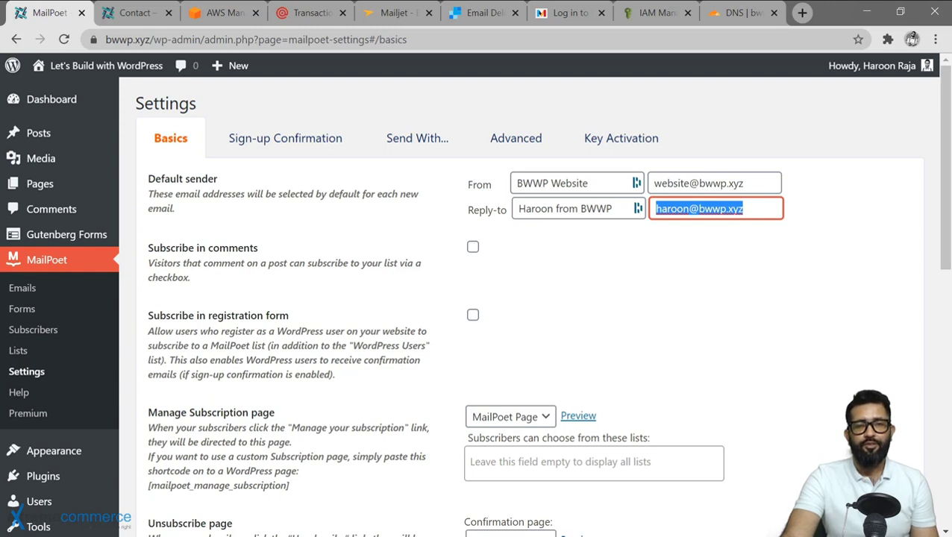
drag(743, 183, 654, 183)
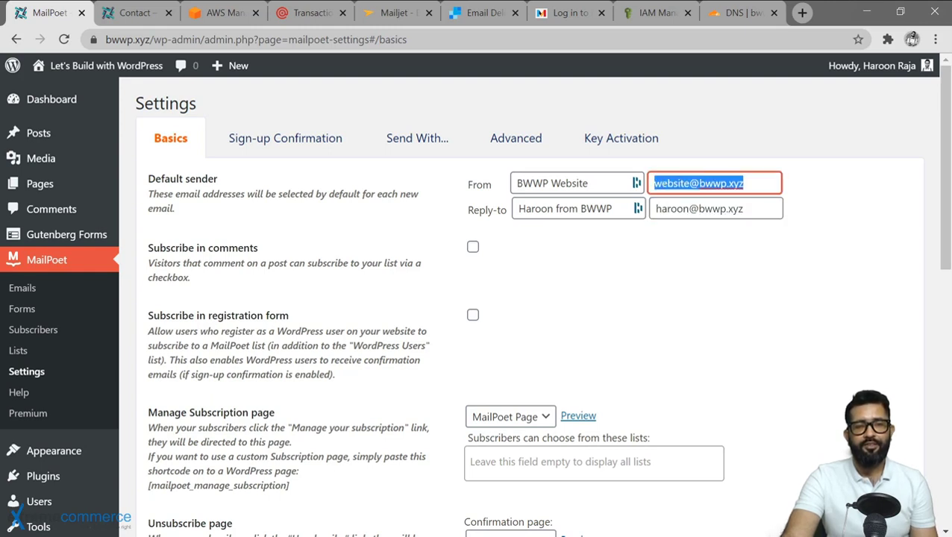
drag(743, 209, 655, 209)
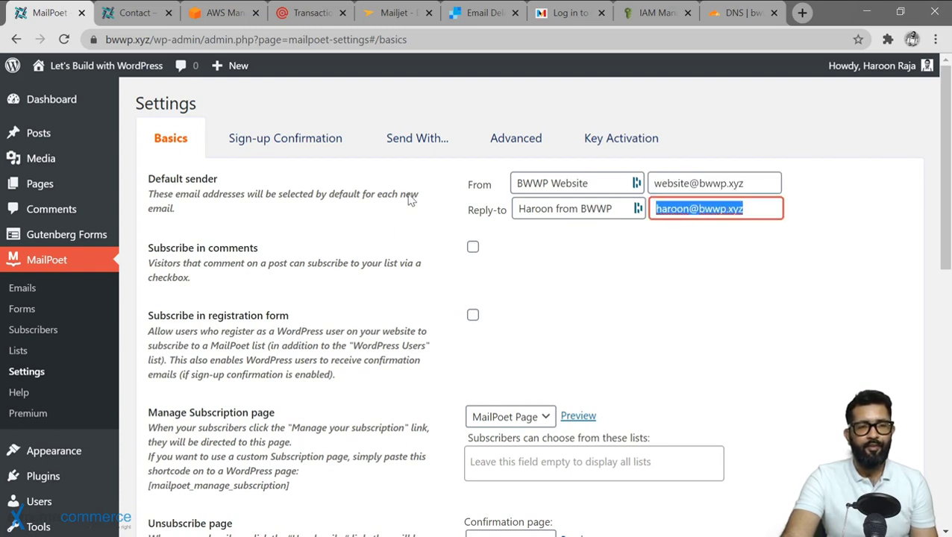
Save the MailPoet basic settings and bring up the Send With options.
scroll(409, 348, down, 9)
click(184, 451)
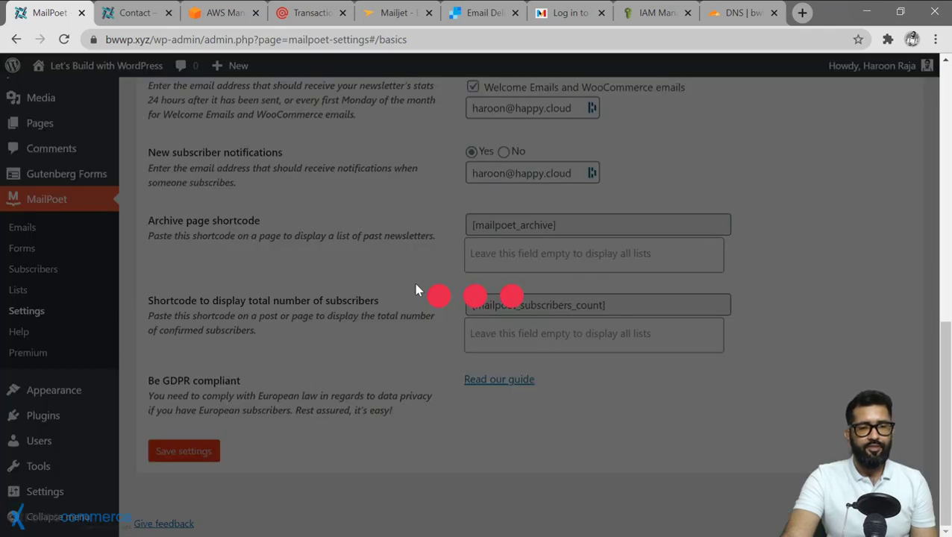
click(440, 186)
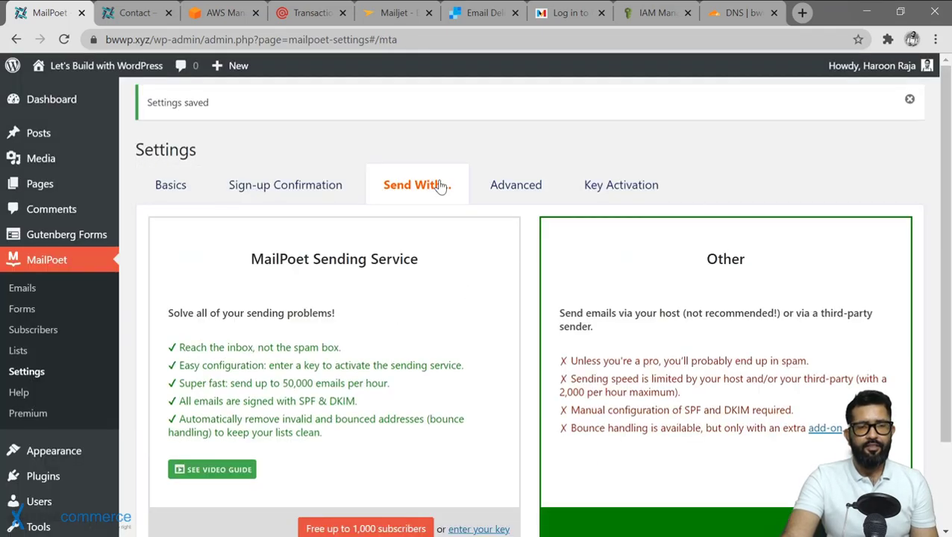
Activate the Other sending card, pick Amazon SES as the method, and use Recommended frequency.
scroll(575, 266, down, 1)
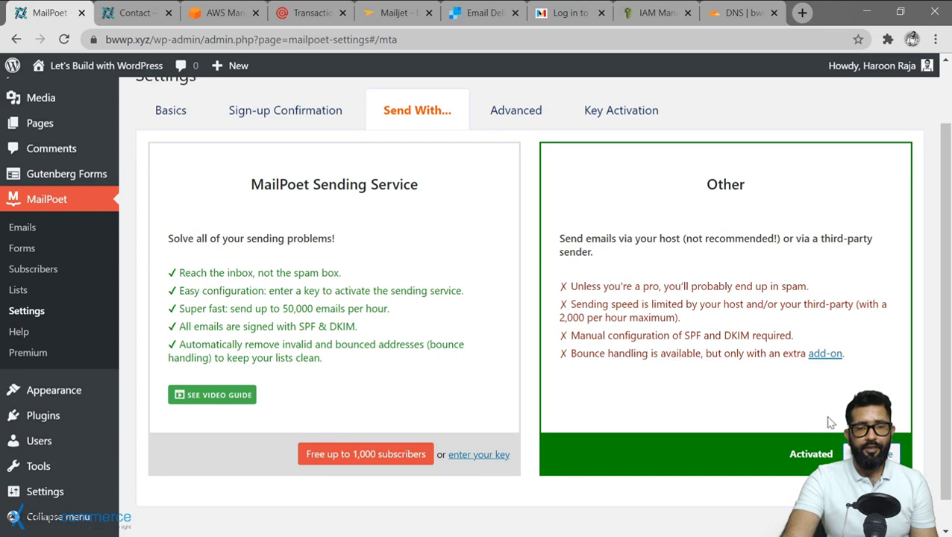
click(873, 454)
scroll(440, 293, down, 1)
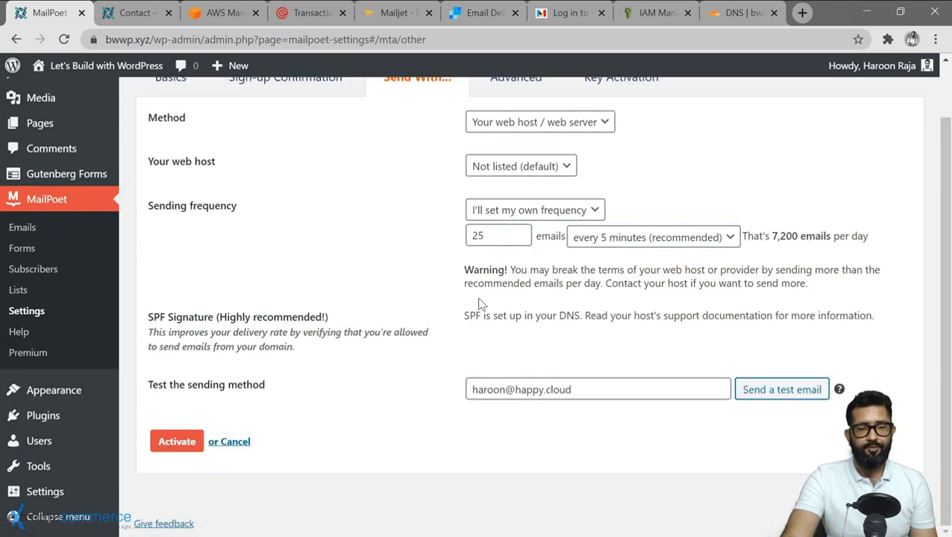
scroll(440, 293, up, 2)
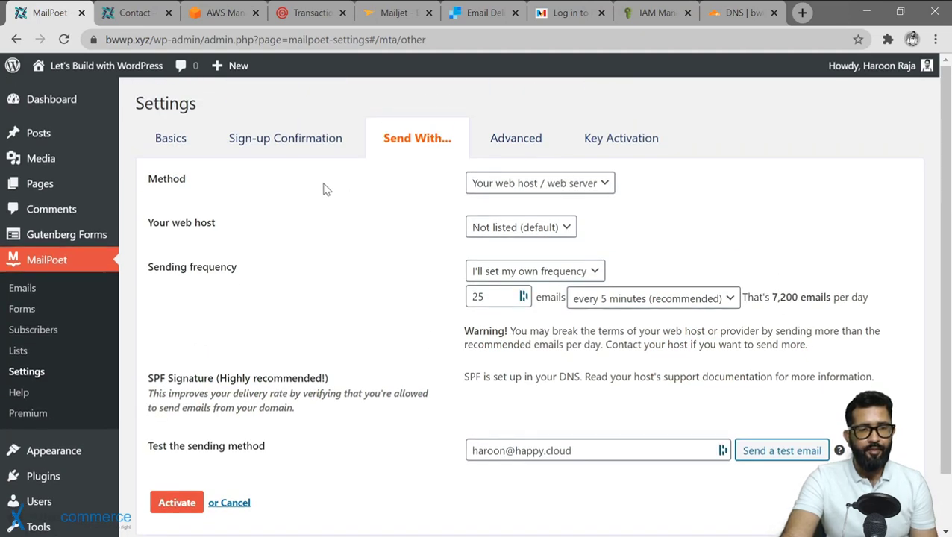
click(596, 190)
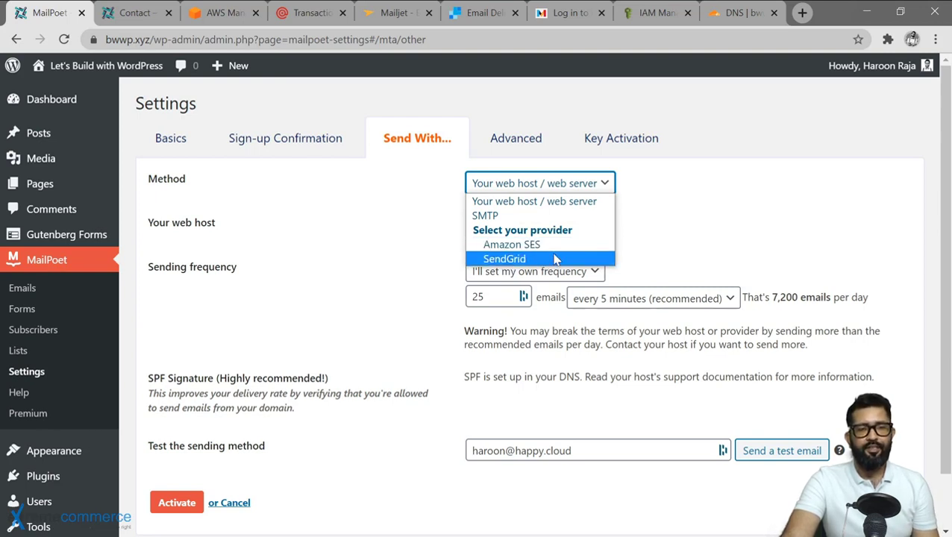
click(553, 246)
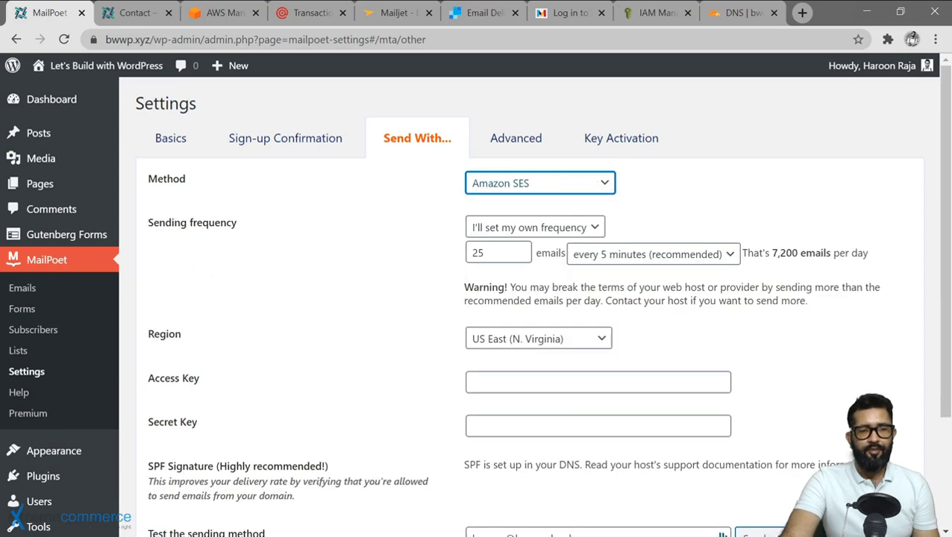
click(596, 230)
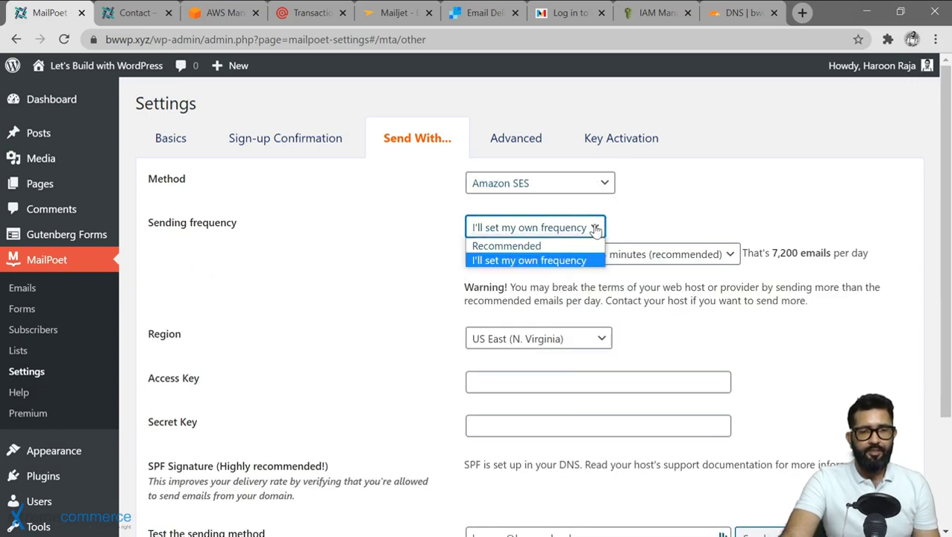
click(521, 247)
click(646, 249)
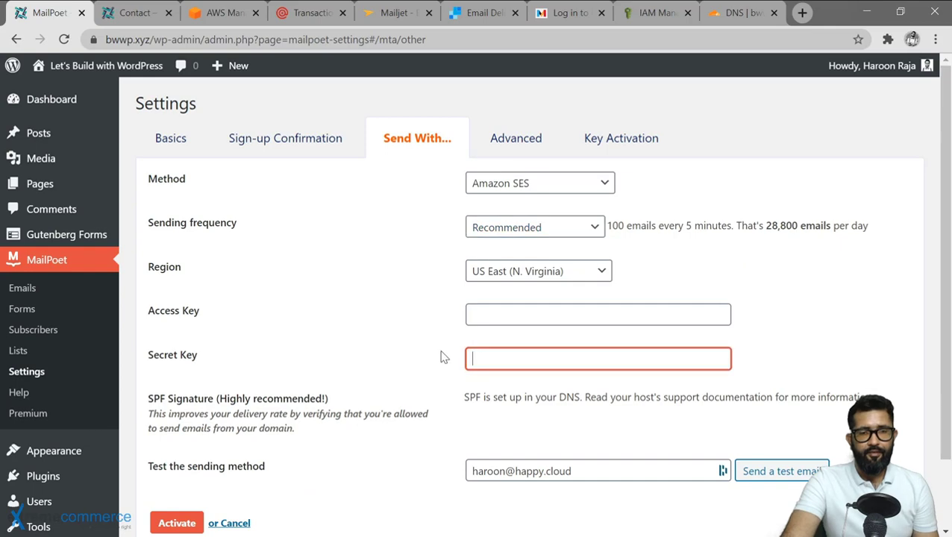
click(653, 14)
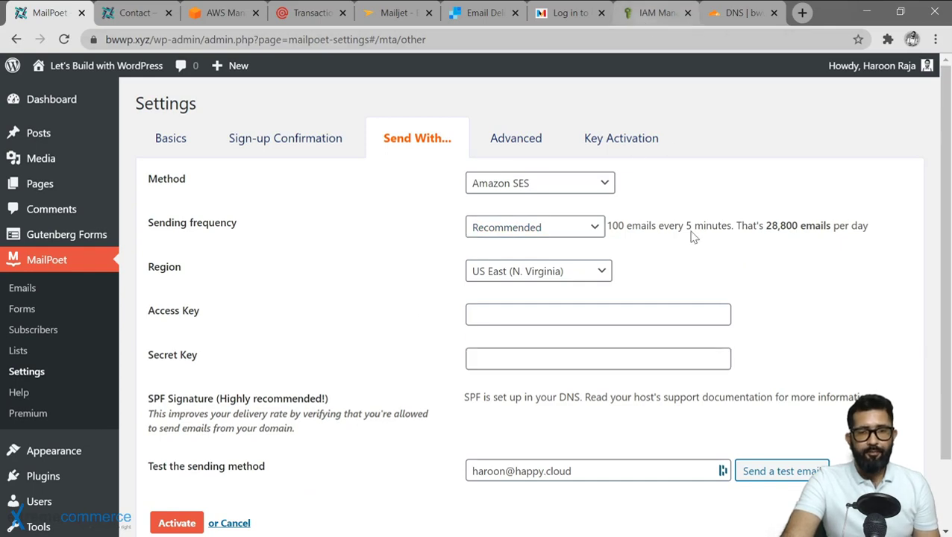
Copy the AWS user's secret access key and paste it into MailPoet's Secret Key field.
right_click(739, 370)
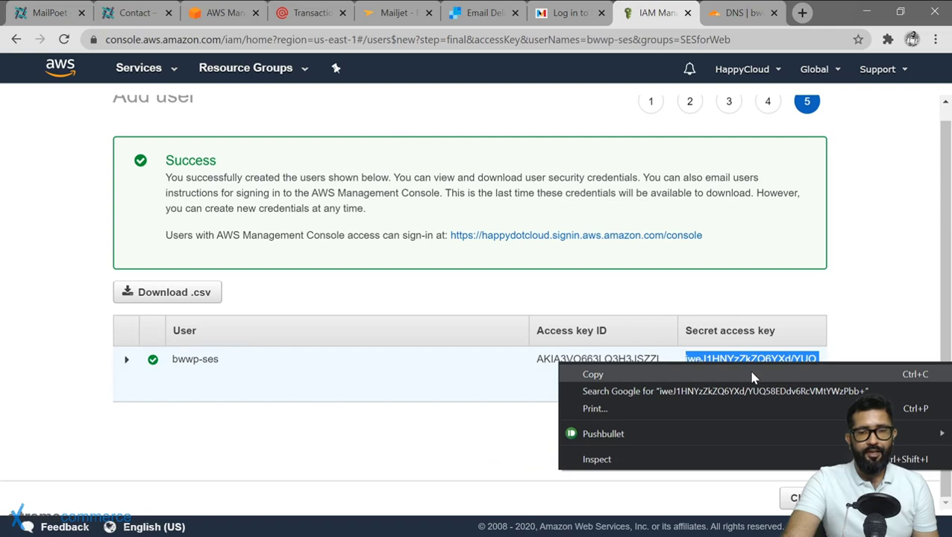
click(593, 375)
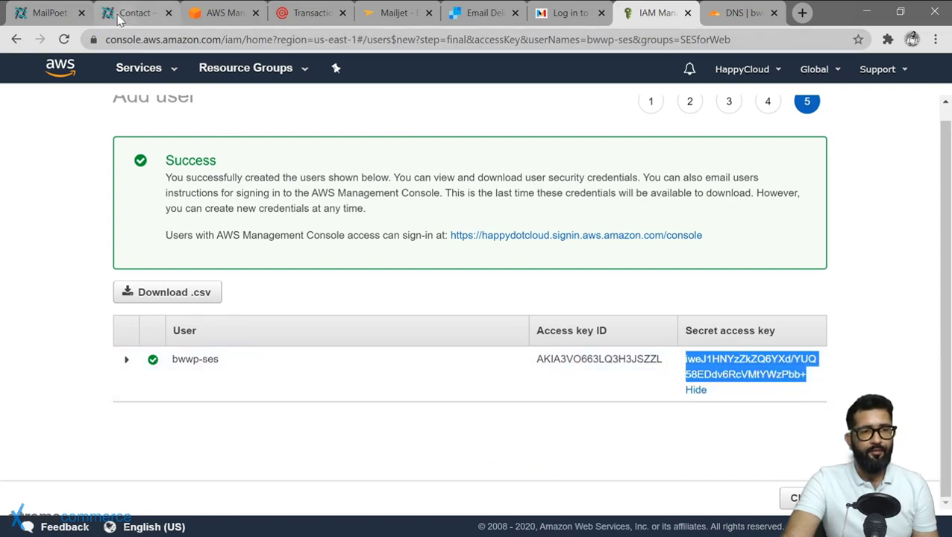
click(56, 13)
click(538, 368)
key(ctrl+v)
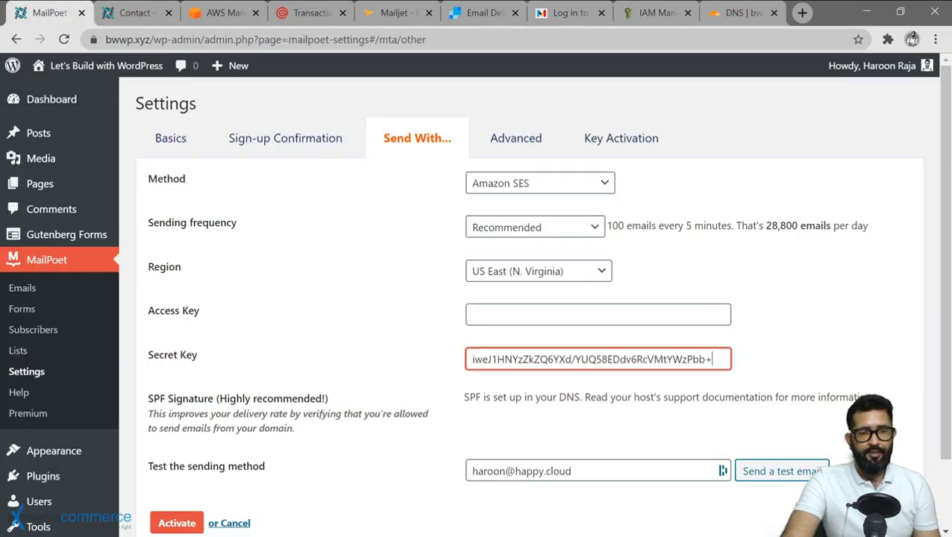
key(ctrl+a)
key(End)
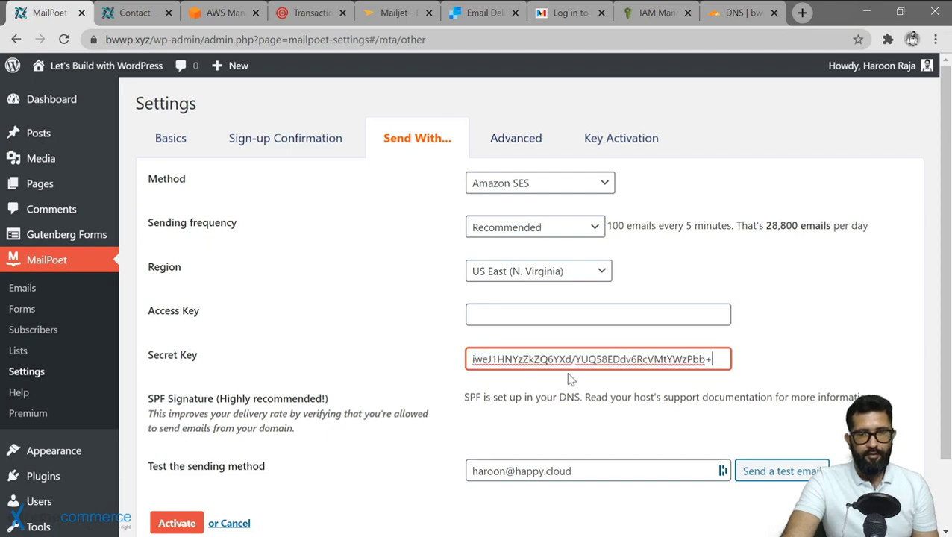
Copy the access key ID from AWS and go back to MailPoet's Access Key field.
click(645, 15)
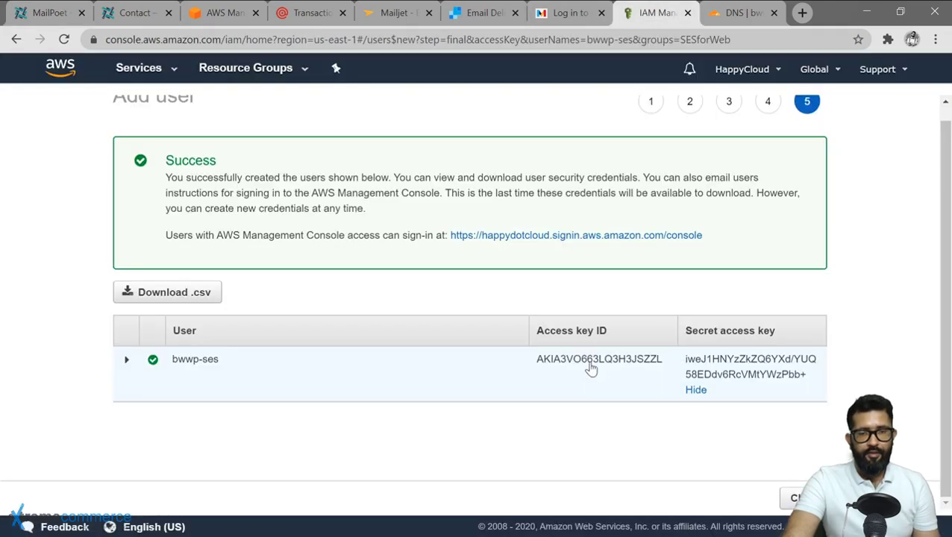
double_click(589, 364)
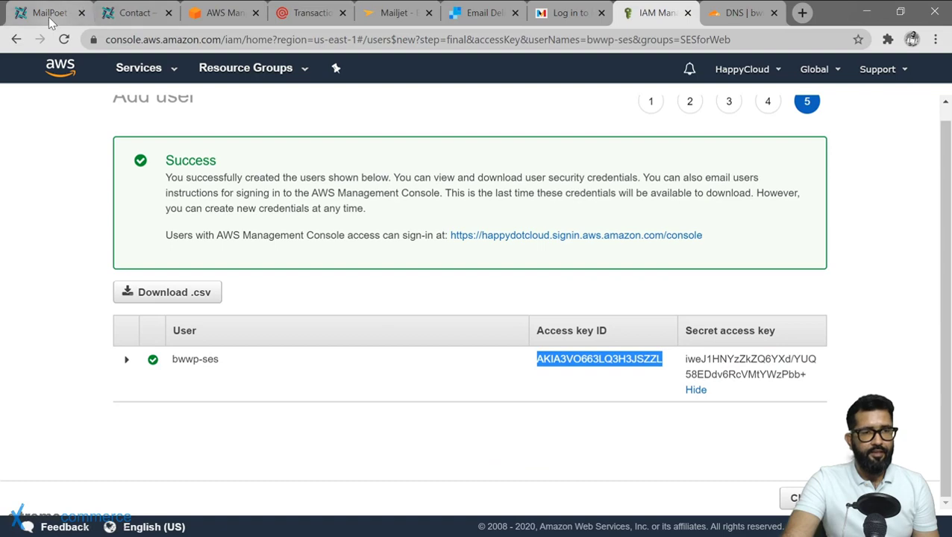
click(48, 14)
click(513, 314)
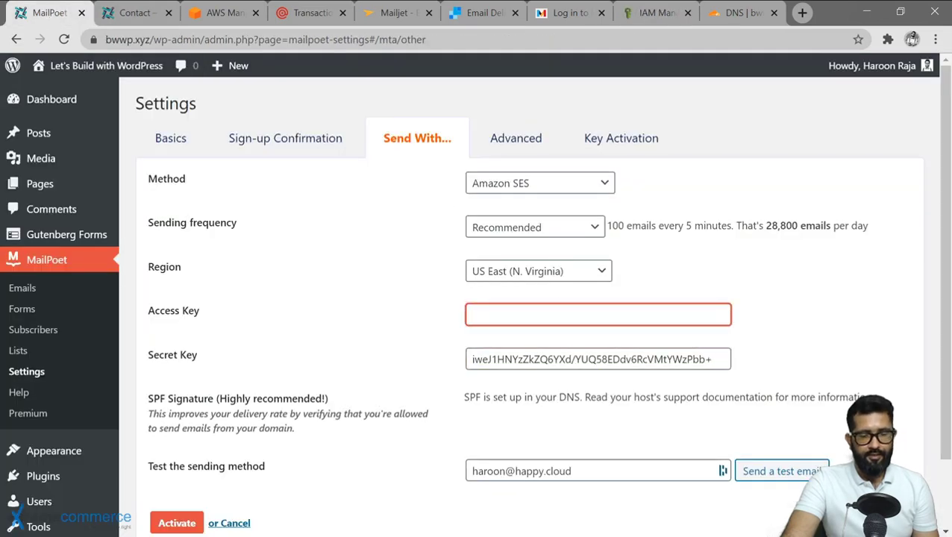
Paste the access key ID and activate Amazon SES sending in MailPoet.
key(ctrl+v)
scroll(367, 425, down, 1)
click(177, 450)
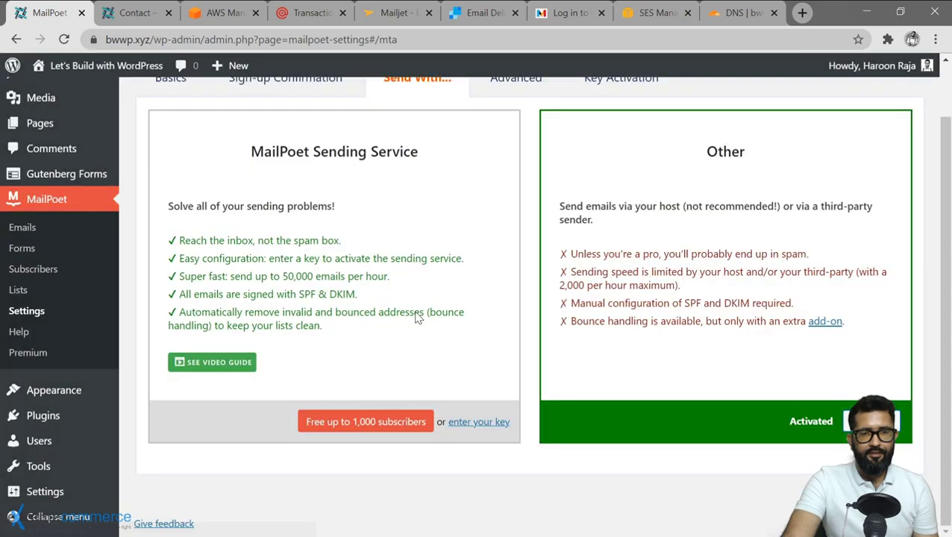
scroll(597, 328, up, 1)
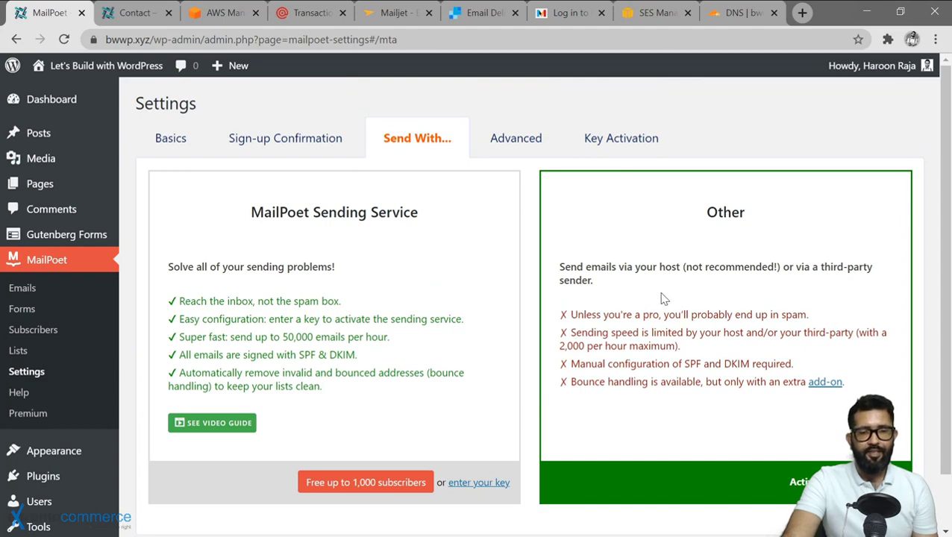
Send an Amazon SES test email to the chosen recipient and check it in Gmail.
click(798, 481)
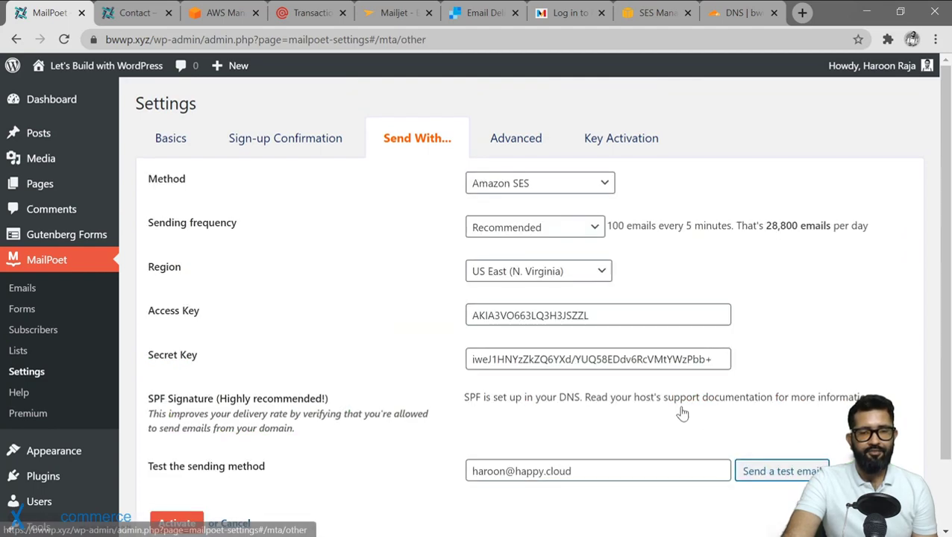
scroll(680, 410, down, 1)
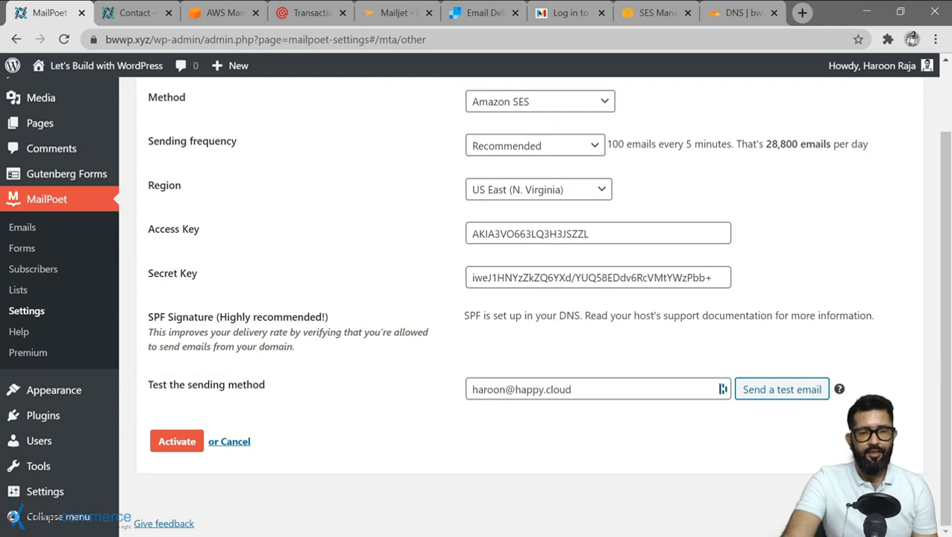
click(722, 388)
click(773, 394)
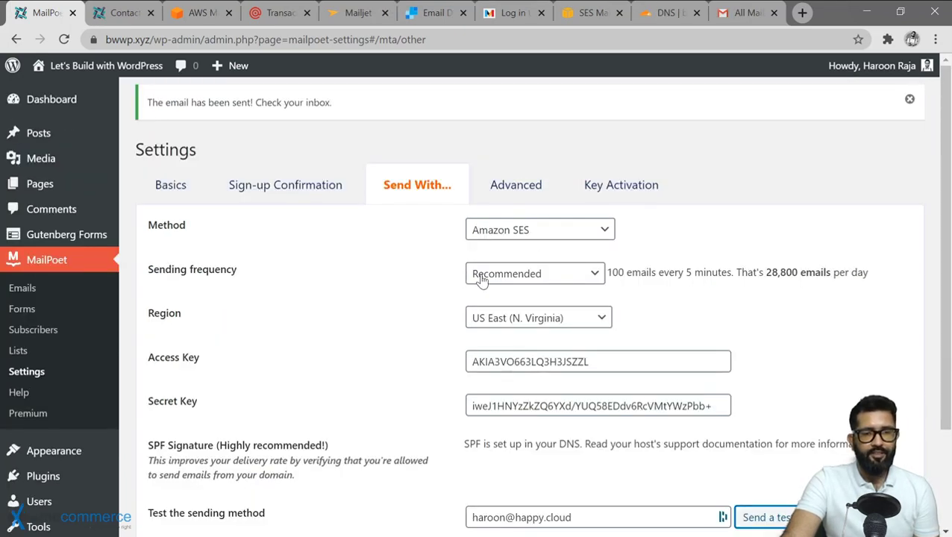
scroll(723, 478, down, 1)
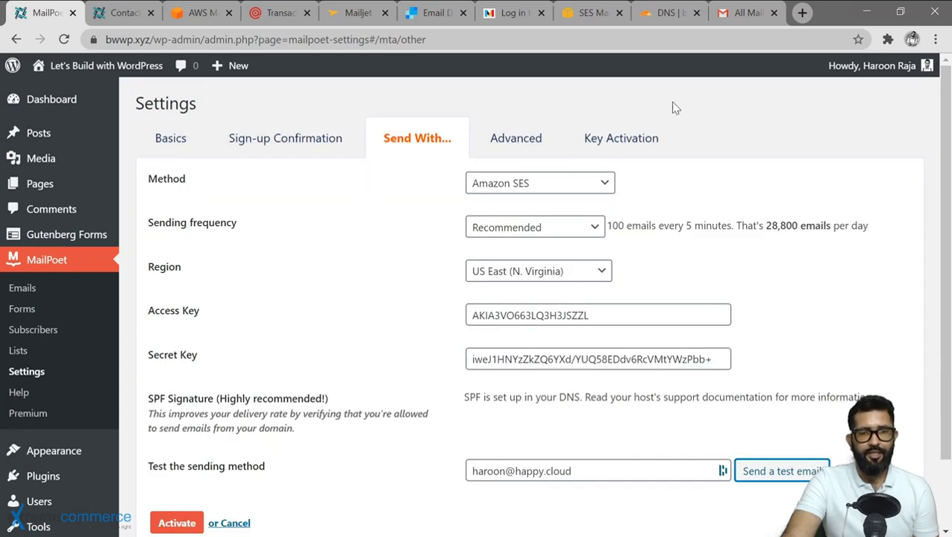
click(746, 12)
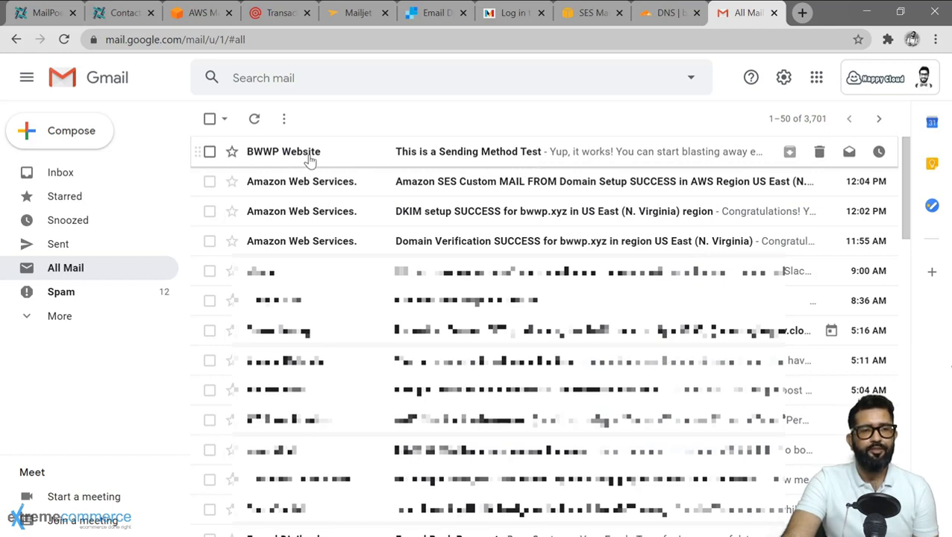
Open the 'This is a Sending Method Test' email, delete the older message forever, and return to MailPoet.
click(584, 160)
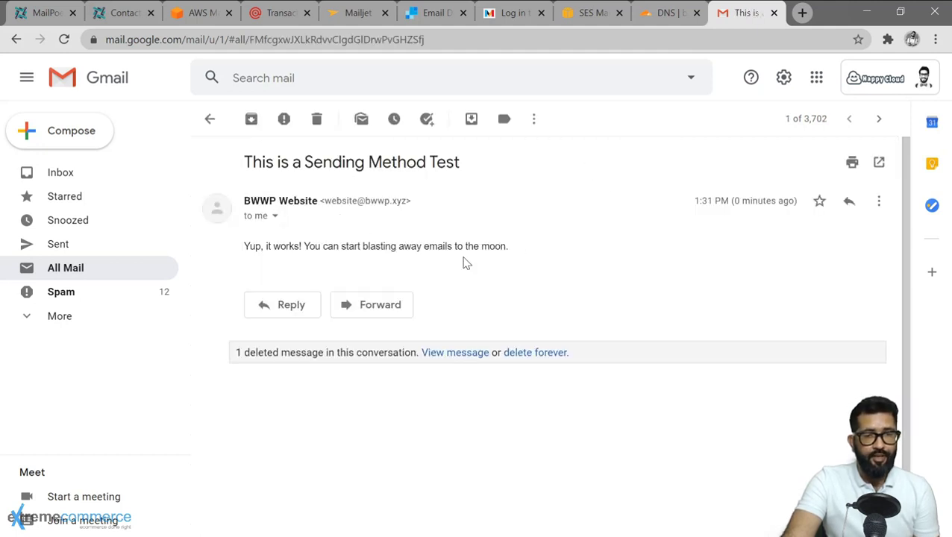
click(535, 352)
key(ctrl+1)
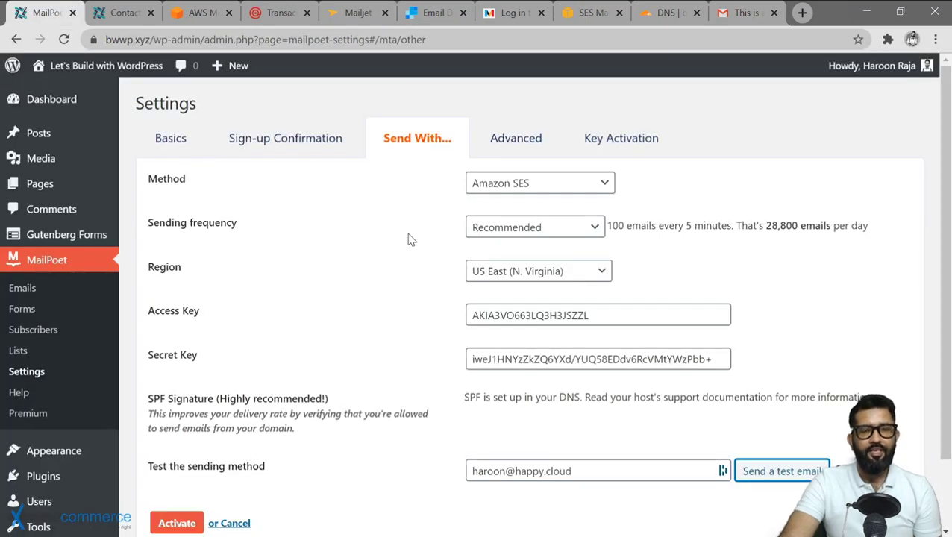
Set 'Send all site's emails with' to the current method, Amazon SES, and save Advanced settings.
click(516, 141)
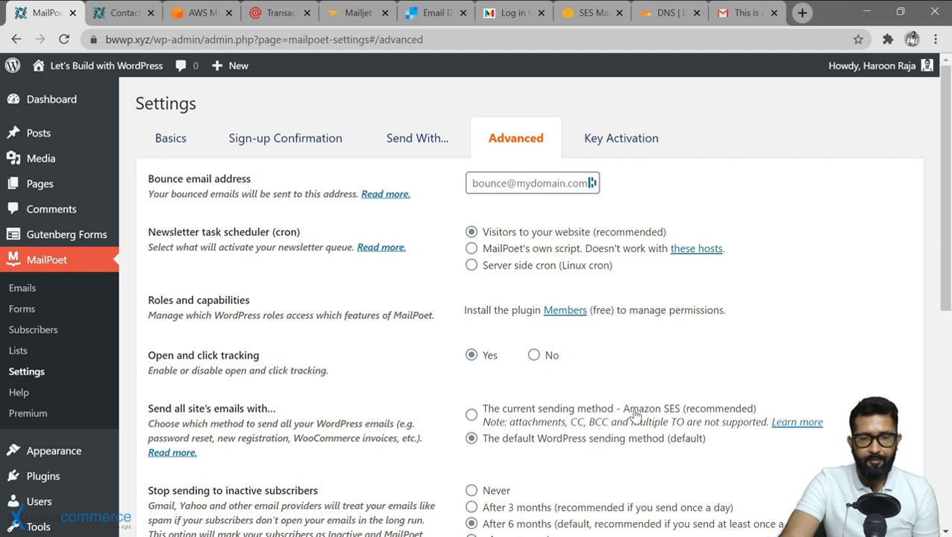
click(471, 414)
scroll(468, 436, down, 6)
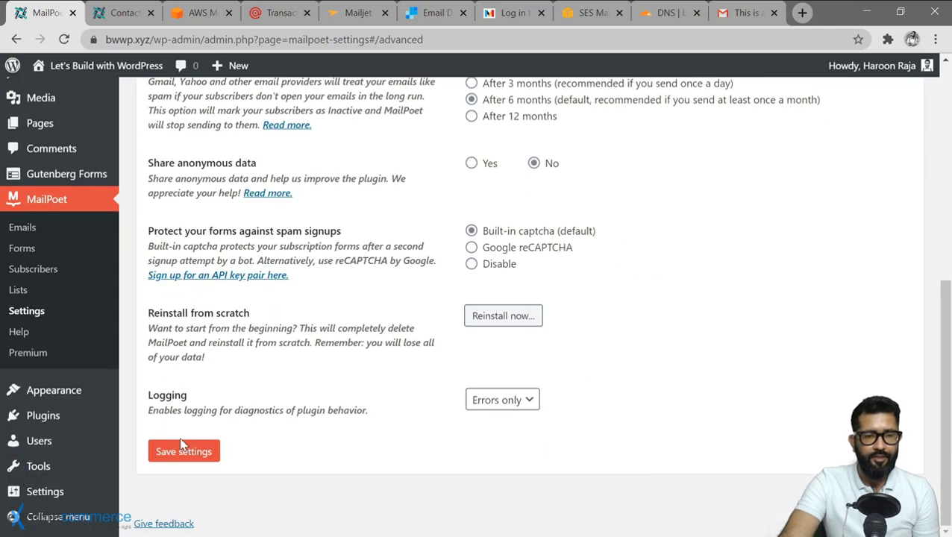
click(170, 455)
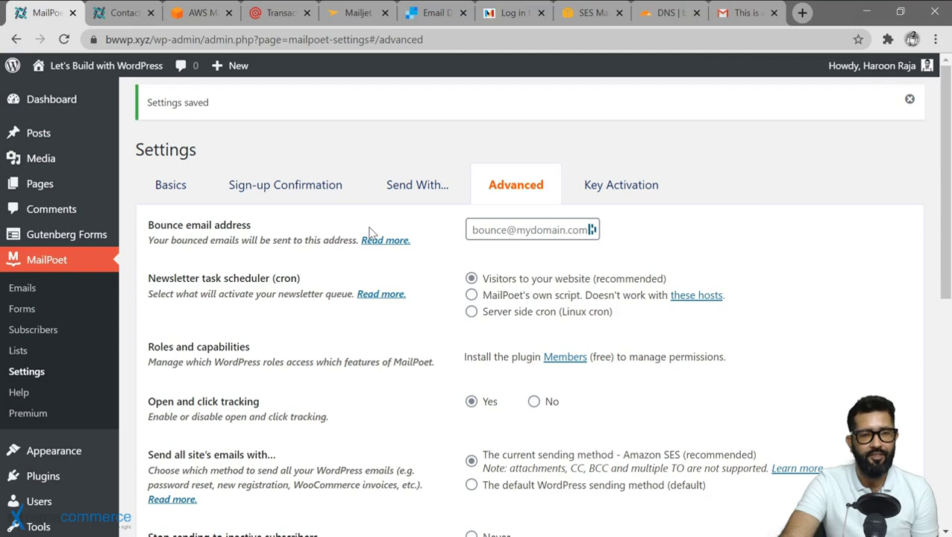
Go to Plugins > Add New.
scroll(370, 233, down, 1)
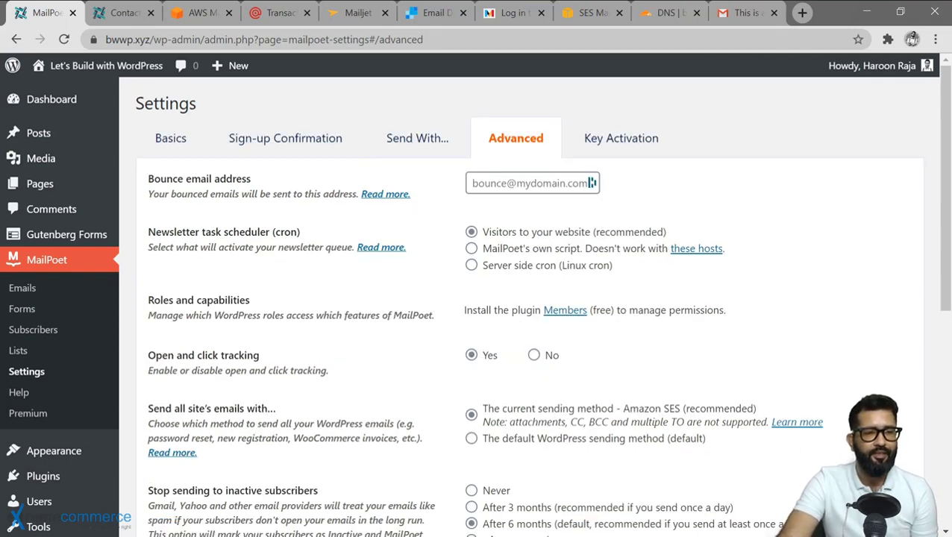
mouse_move(68, 484)
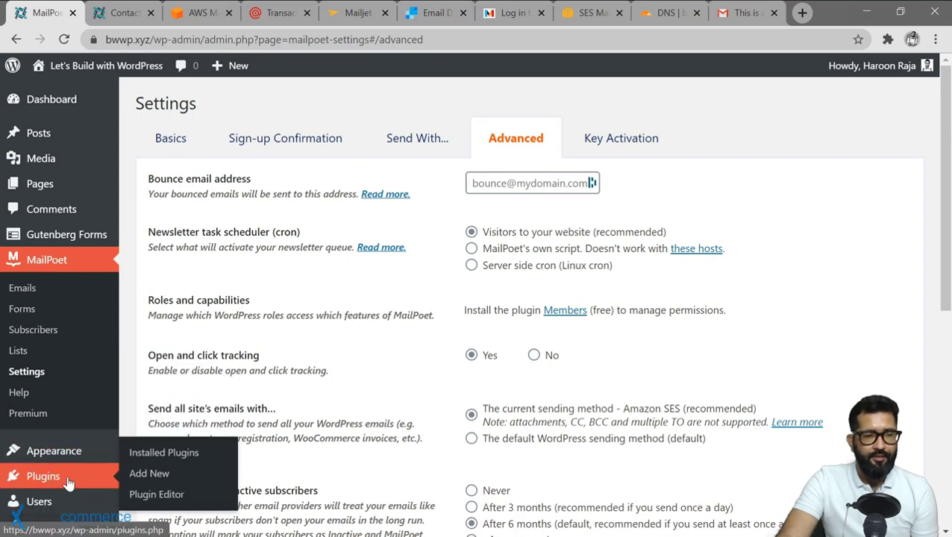
click(138, 473)
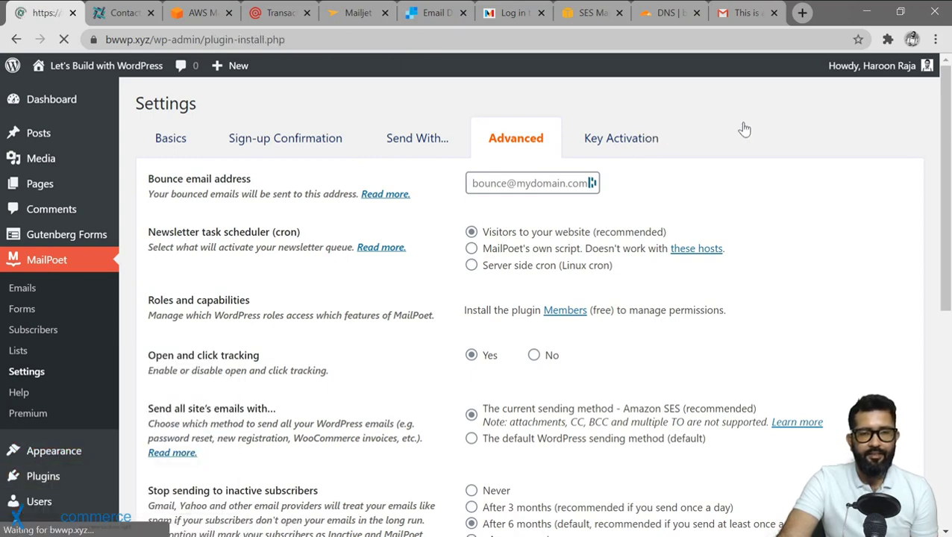
Search 'bounce handler mailpoet', then install and activate Bounce Handler MailPoet 3.
text(bounce handlwer)
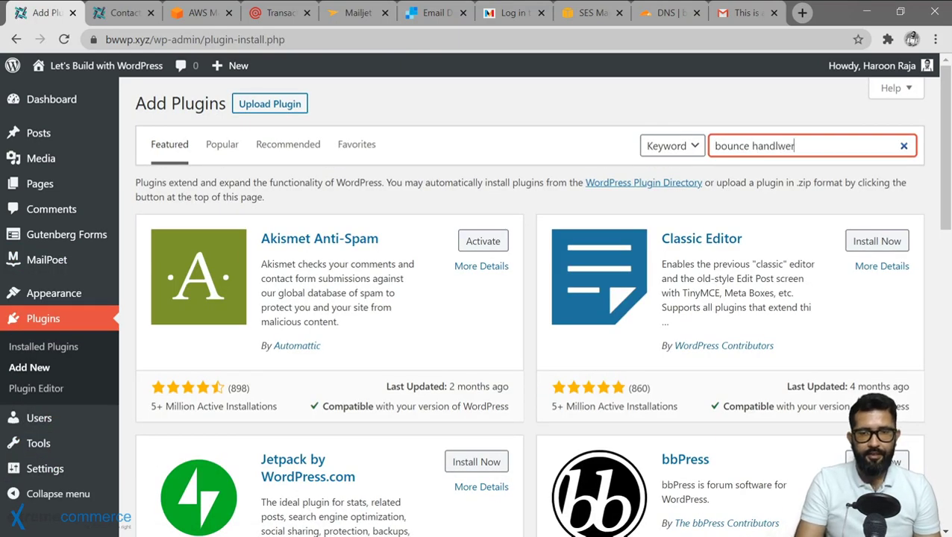
key(BackSpace)
key(BackSpace)
key(BackSpace)
text(er ma)
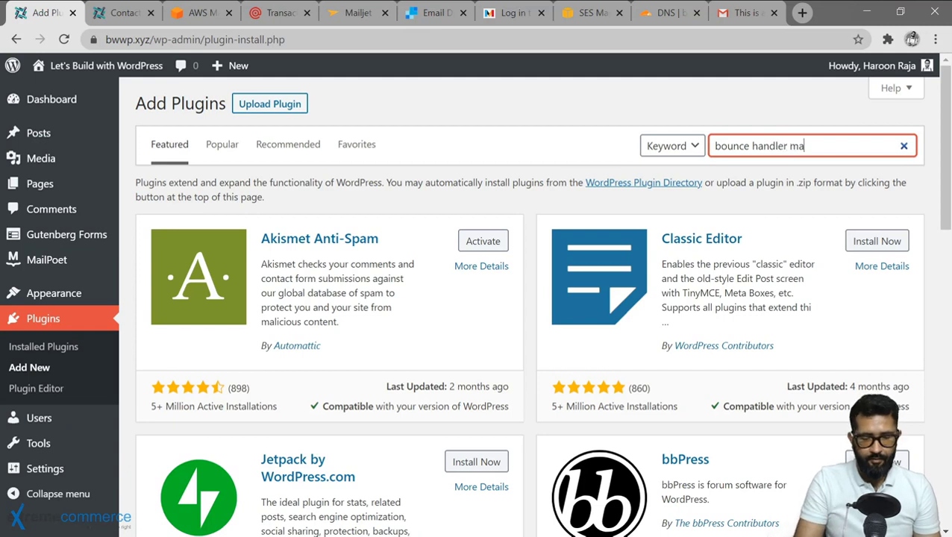
text(ilpoet)
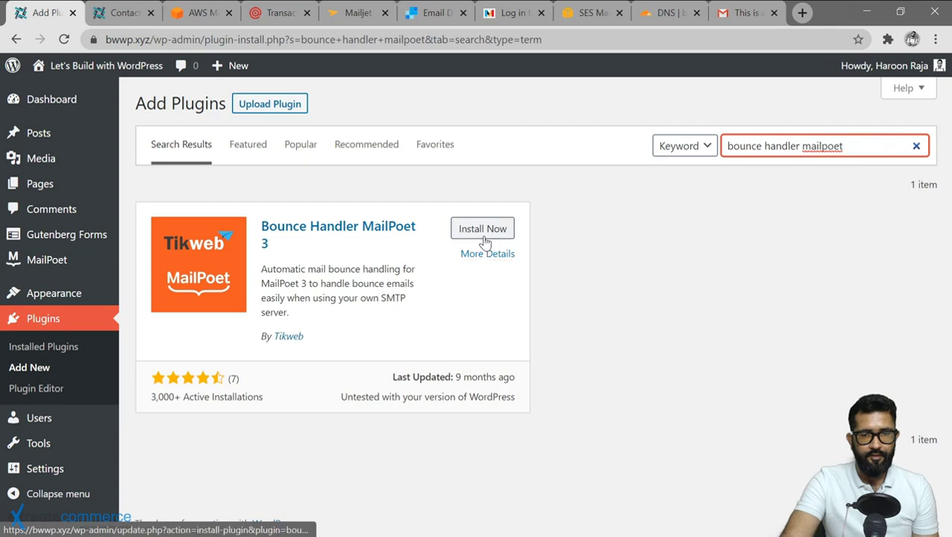
click(484, 230)
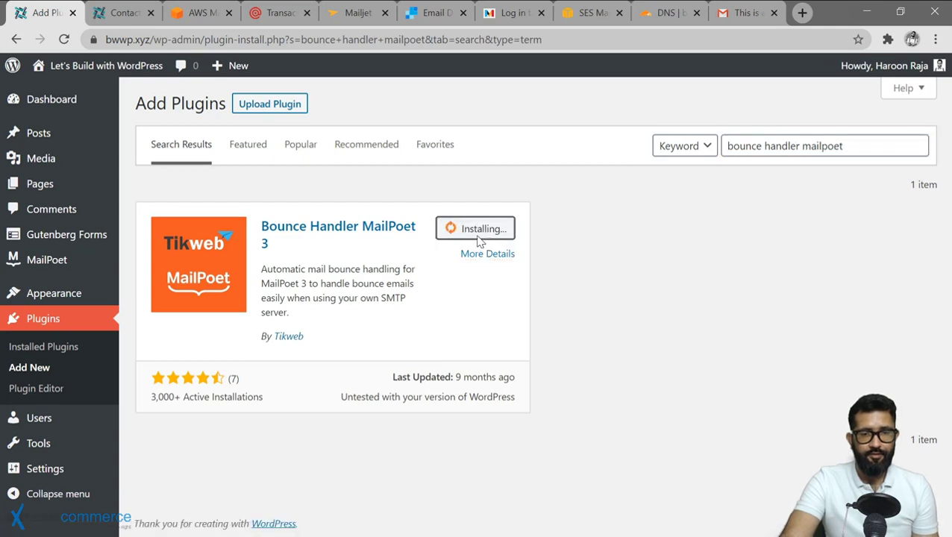
click(482, 232)
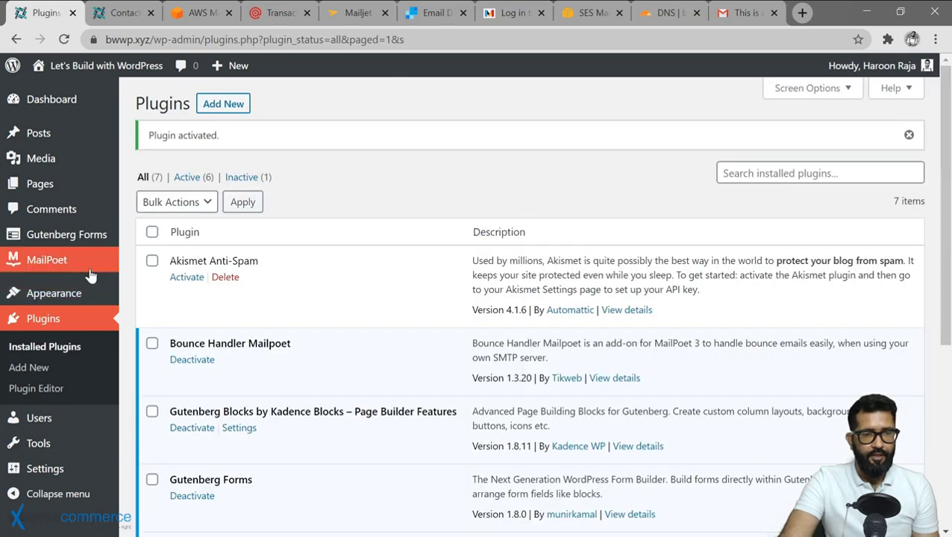
Open MailPoet > Bounce Handling and look over its empty bounce email, hostname, login, password and port fields.
mouse_move(85, 274)
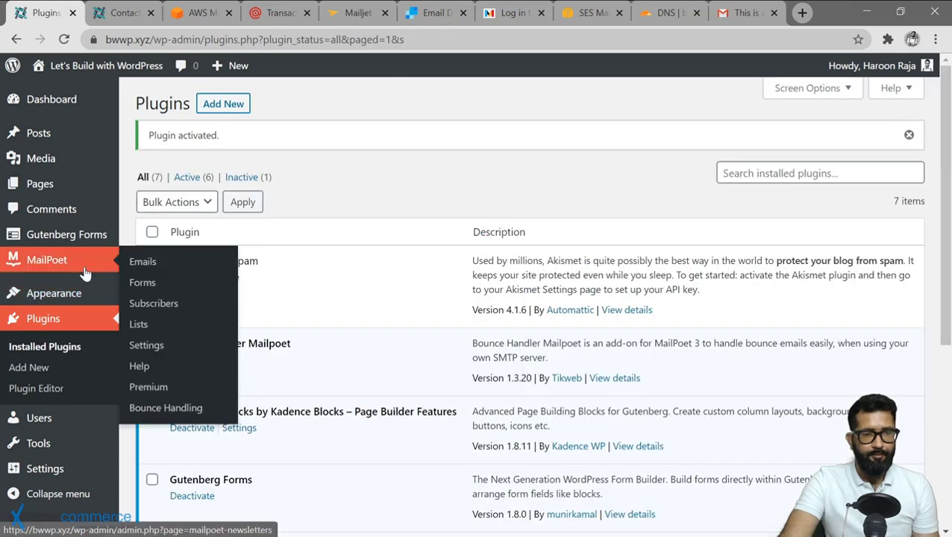
click(160, 408)
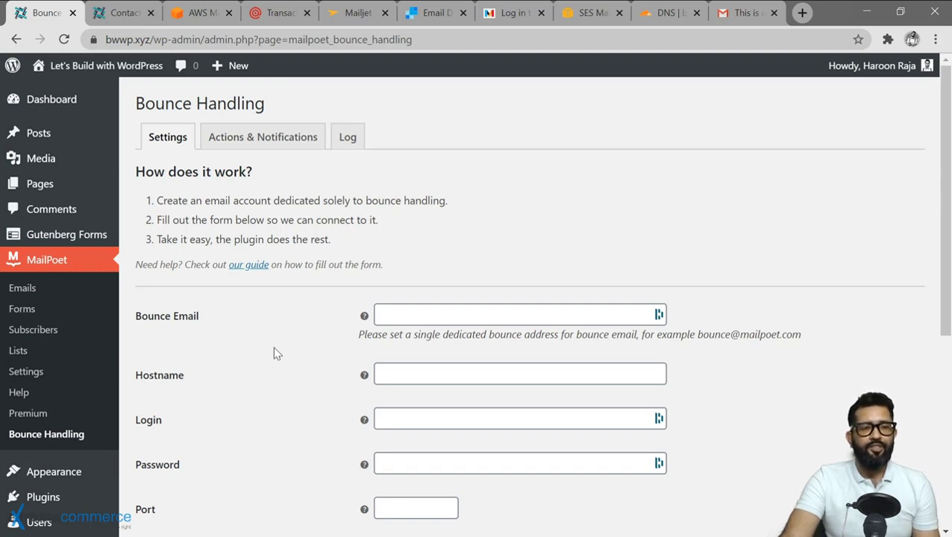
scroll(273, 347, down, 1)
scroll(276, 352, up, 1)
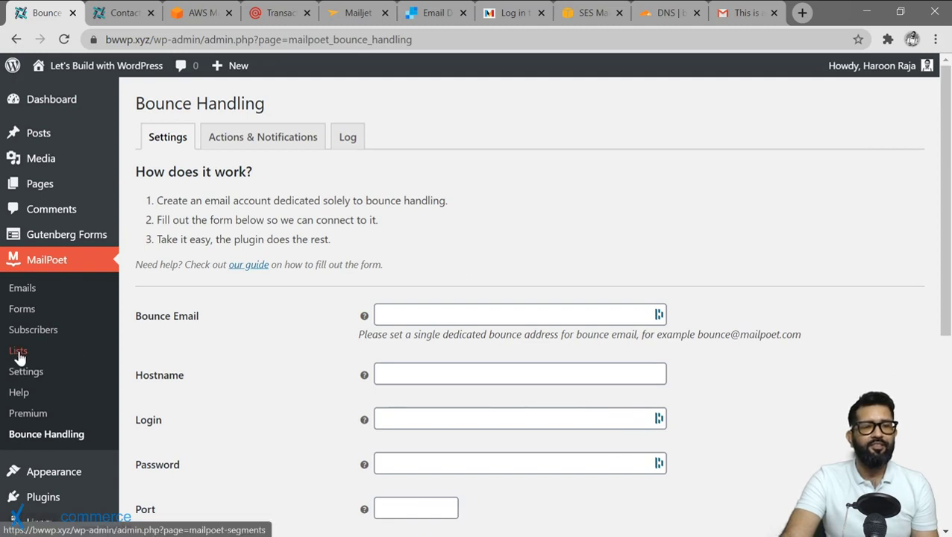
scroll(264, 332, down, 1)
scroll(263, 332, up, 1)
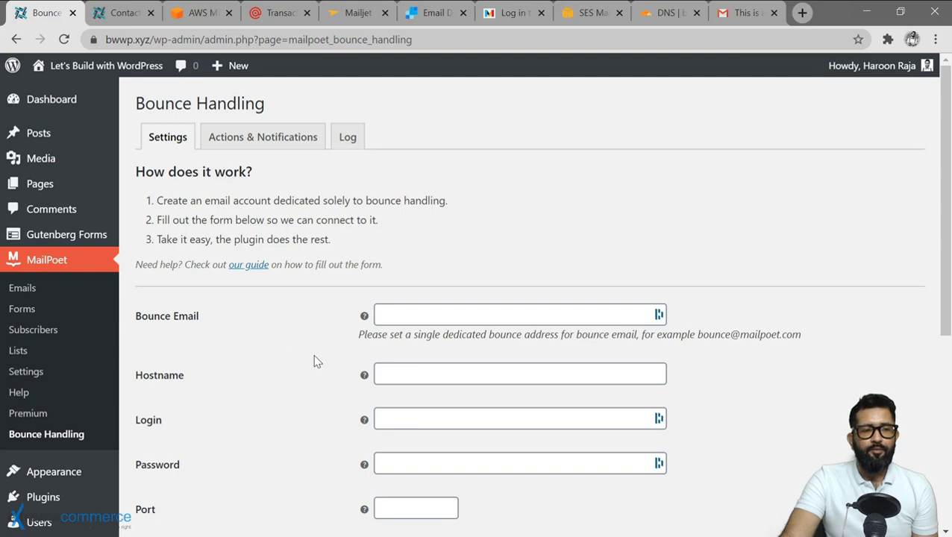
scroll(313, 362, down, 3)
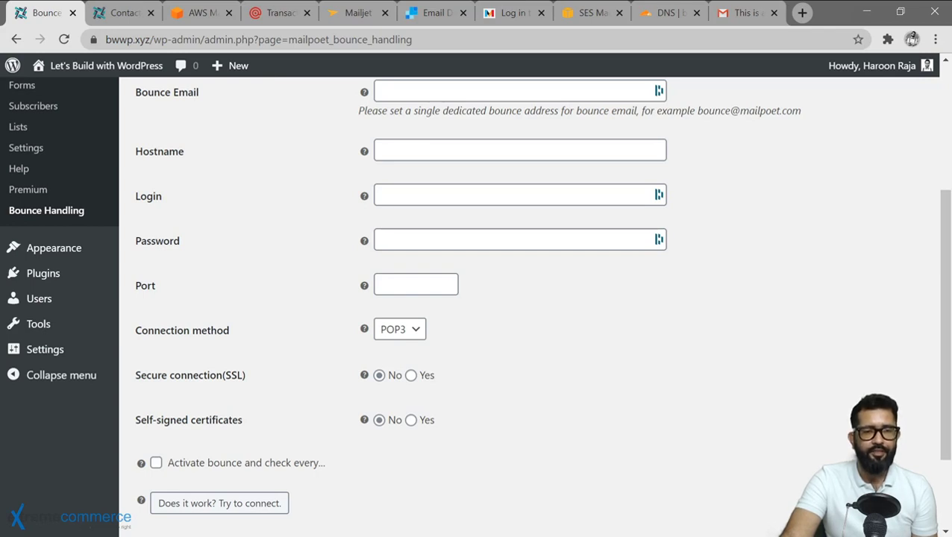
Check the Connection method options and keep POP3.
click(413, 329)
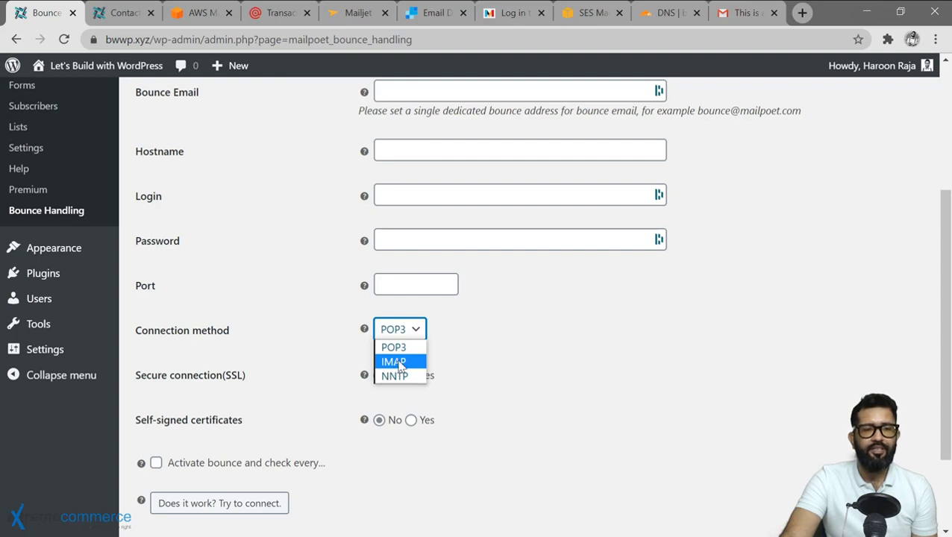
click(287, 365)
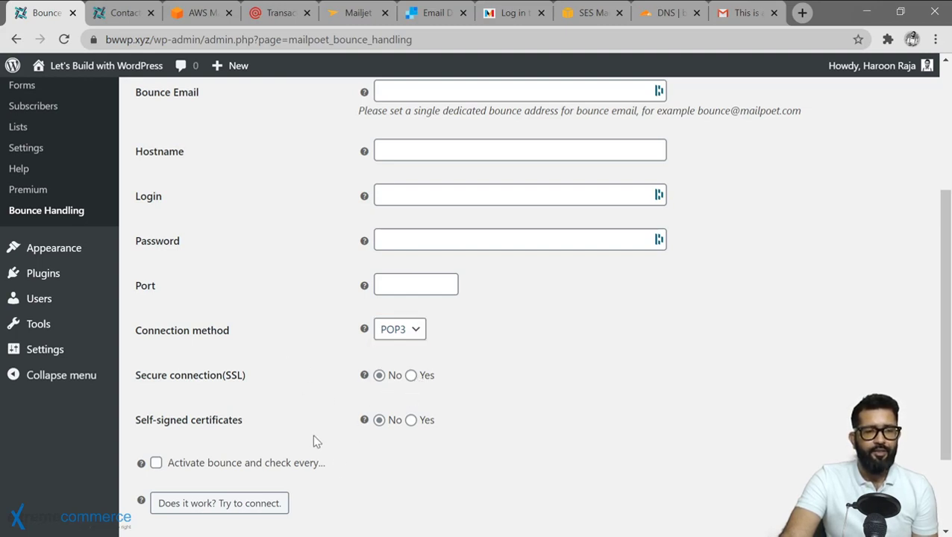
scroll(374, 463, down, 3)
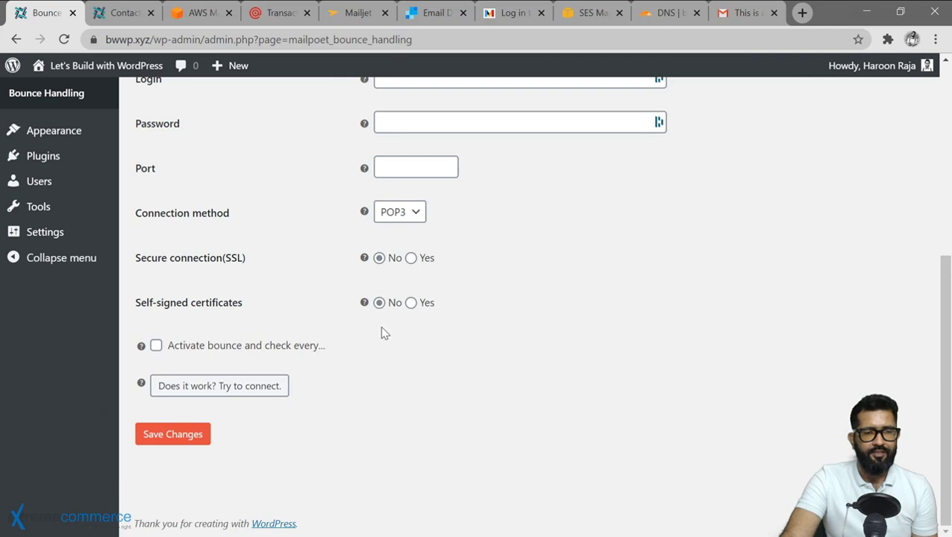
Enable bounce checking every 15 minutes and save the bounce handling changes.
click(155, 348)
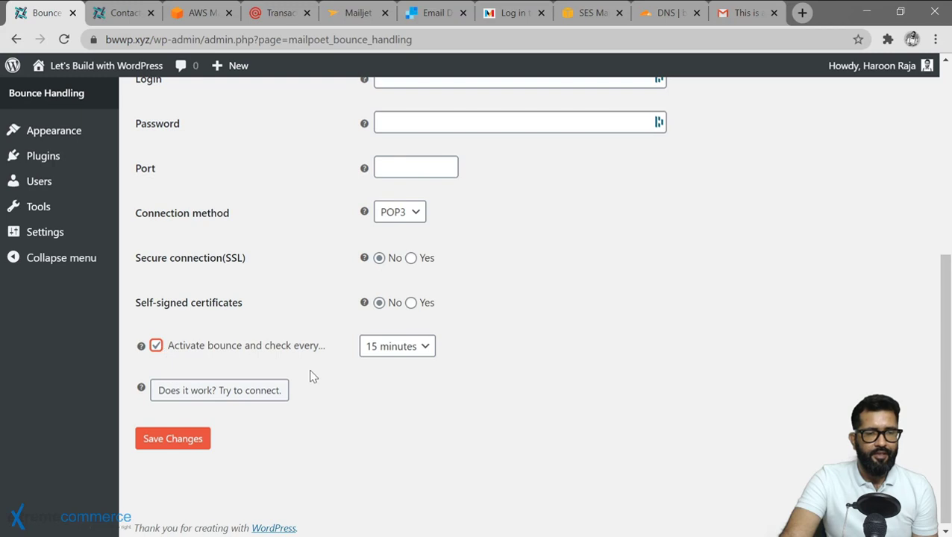
click(413, 354)
click(424, 357)
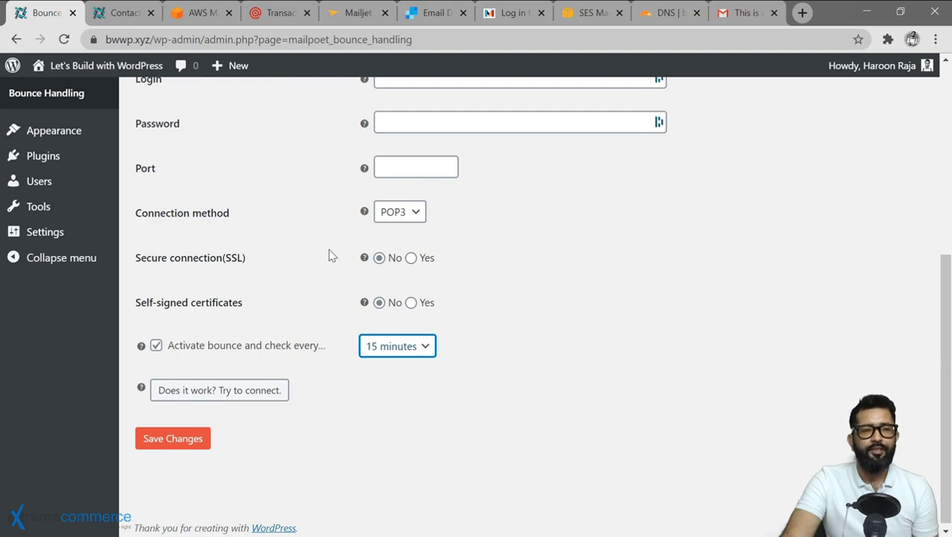
scroll(323, 191, up, 2)
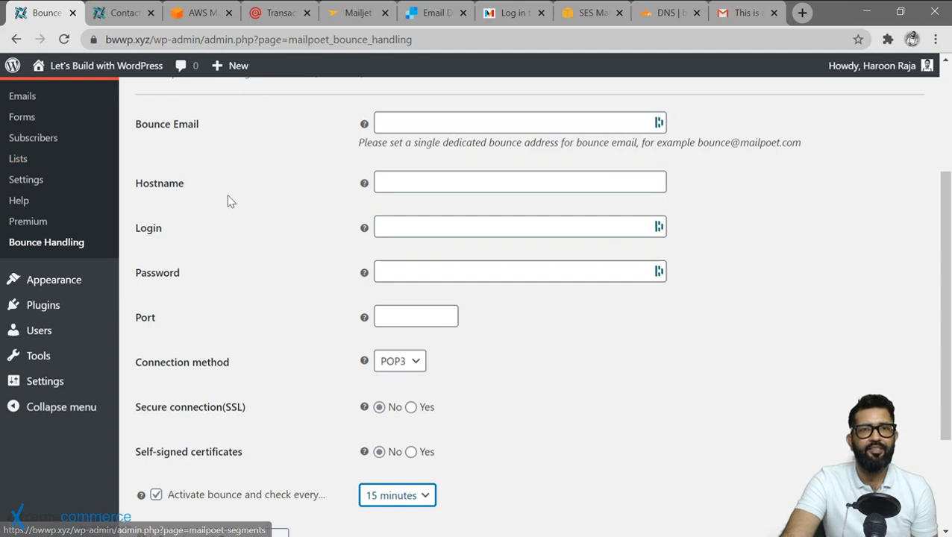
scroll(237, 200, down, 1)
scroll(112, 327, up, 3)
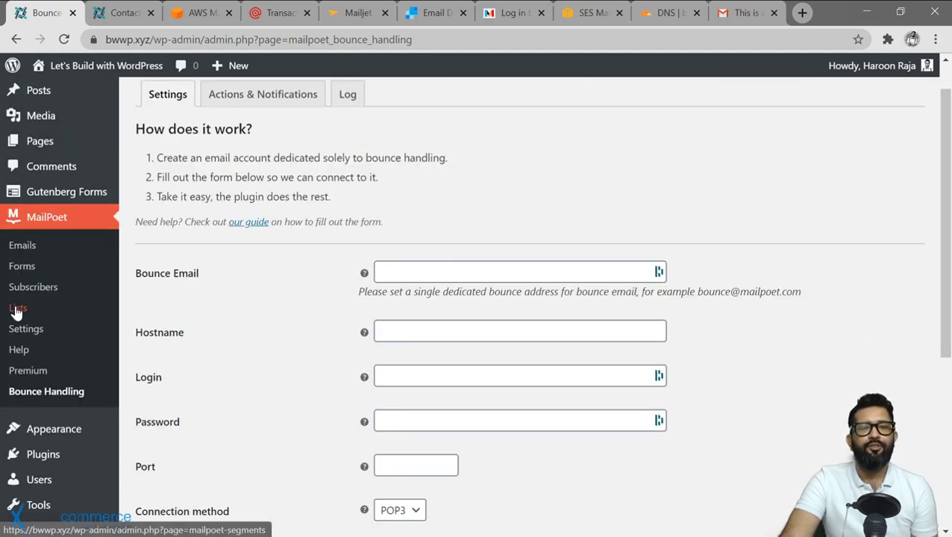
scroll(291, 333, down, 5)
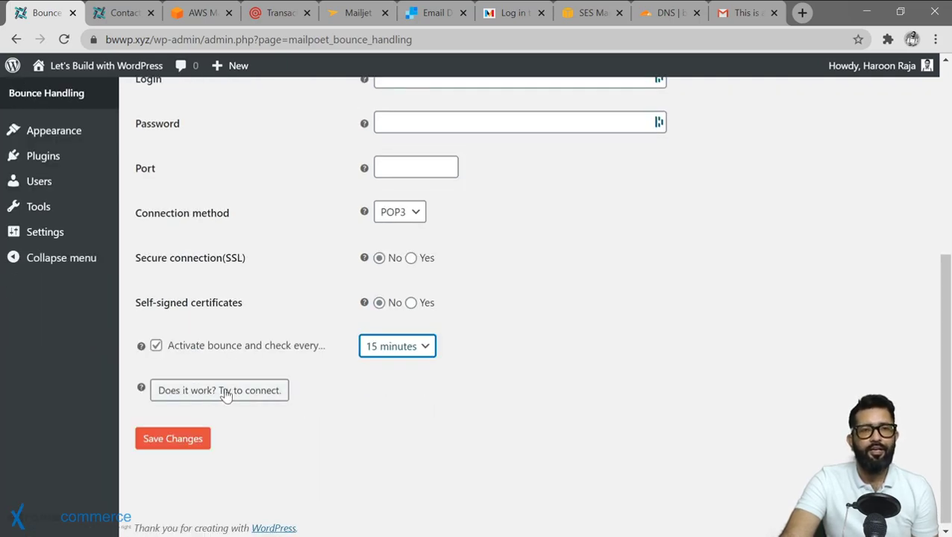
click(171, 438)
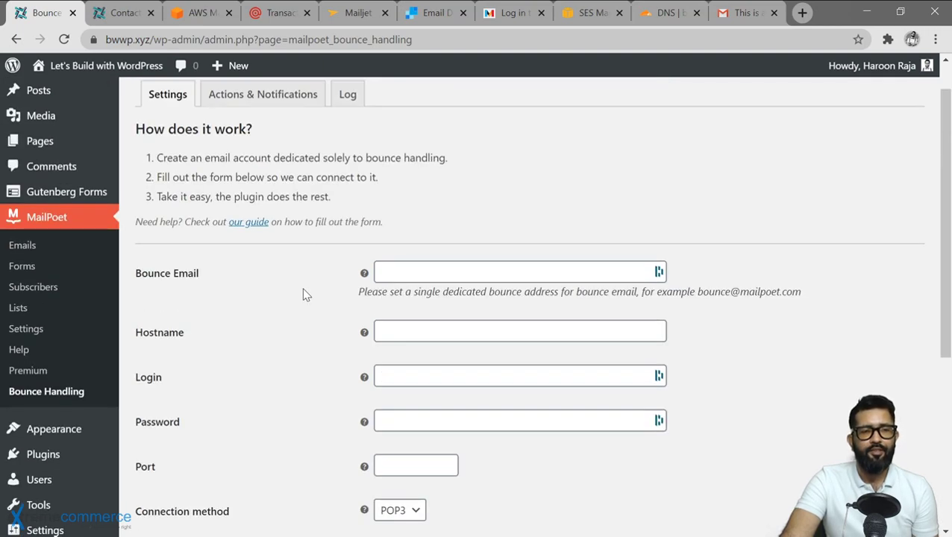
scroll(302, 288, up, 1)
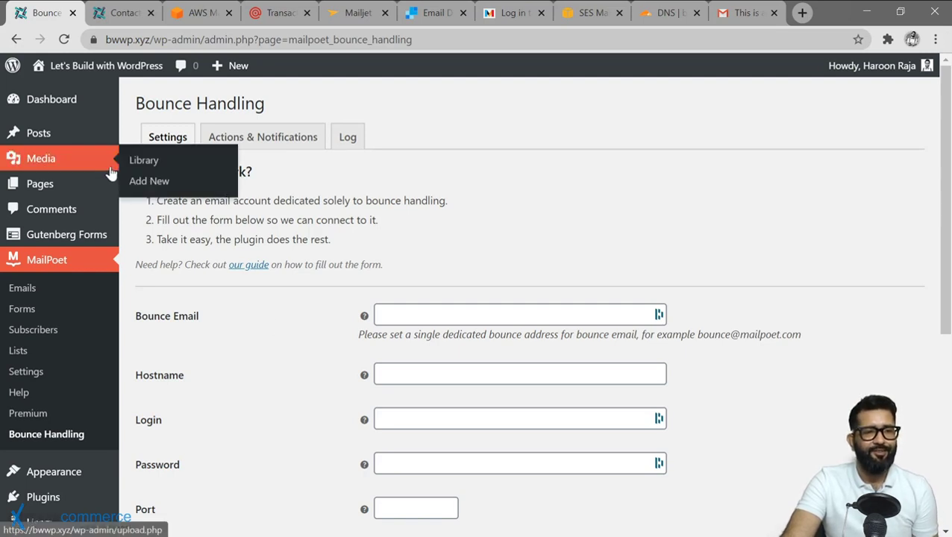
Open the Contact page editor in a new tab from the Pages list.
mouse_move(78, 188)
click(149, 186)
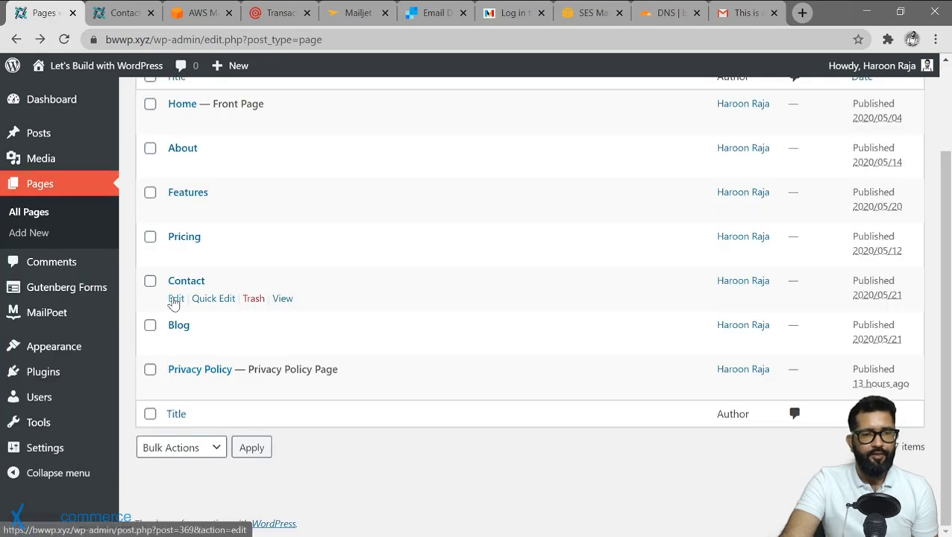
right_click(175, 299)
click(190, 314)
click(112, 12)
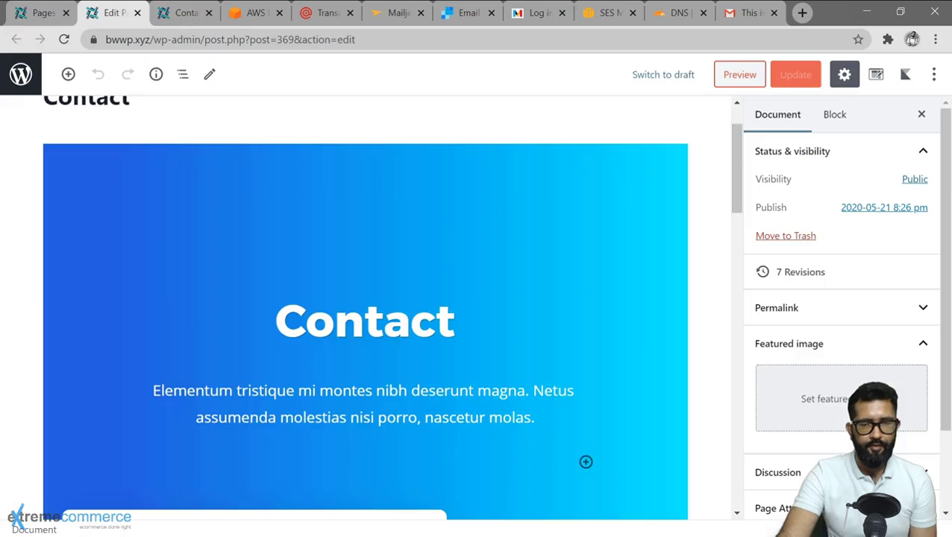
scroll(509, 293, down, 5)
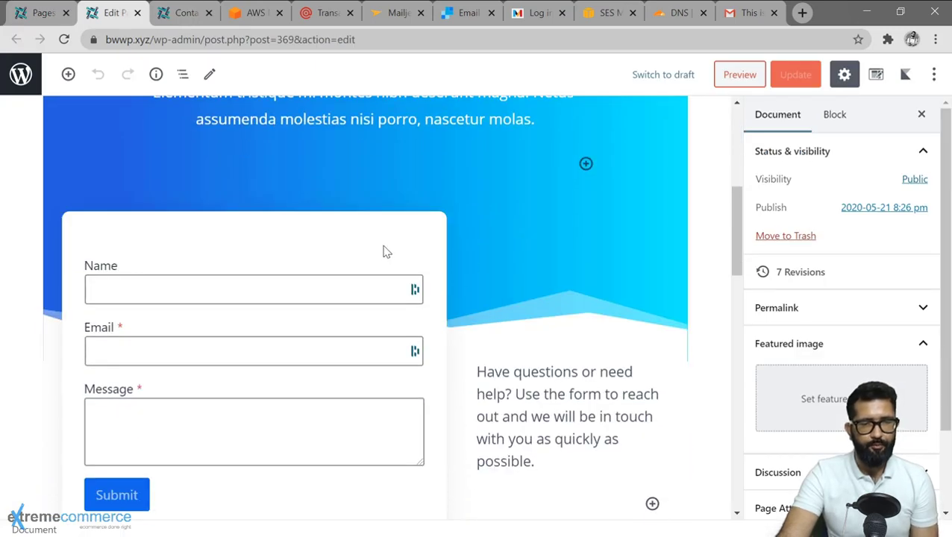
scroll(386, 252, down, 1)
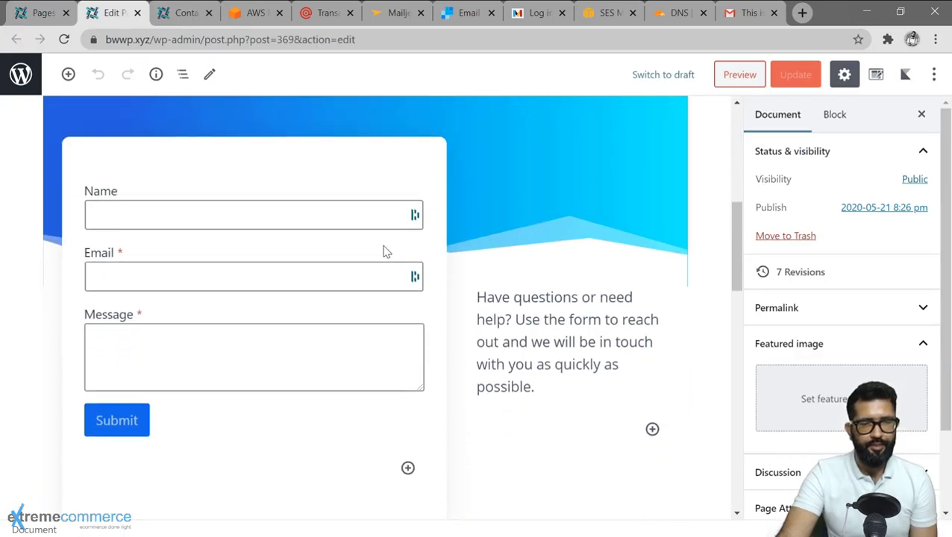
Remove the old contact form block from the page's left column.
click(303, 196)
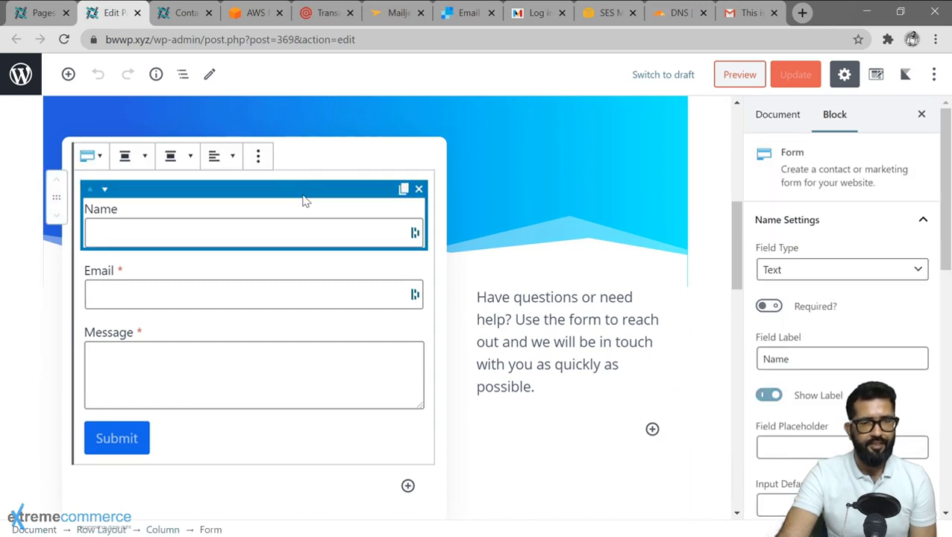
click(259, 157)
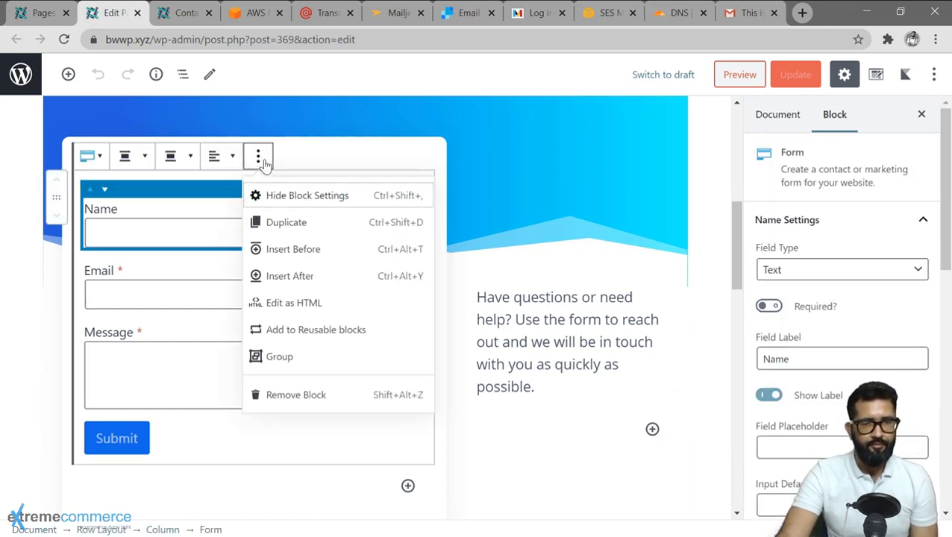
click(308, 395)
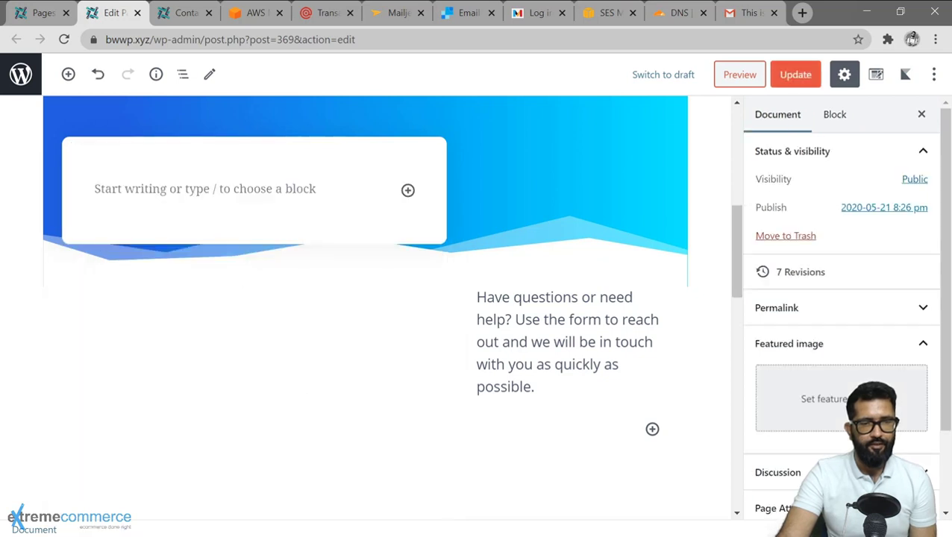
Insert a Gutenberg Forms block in the empty spot, found by searching 'form'.
click(403, 192)
click(408, 191)
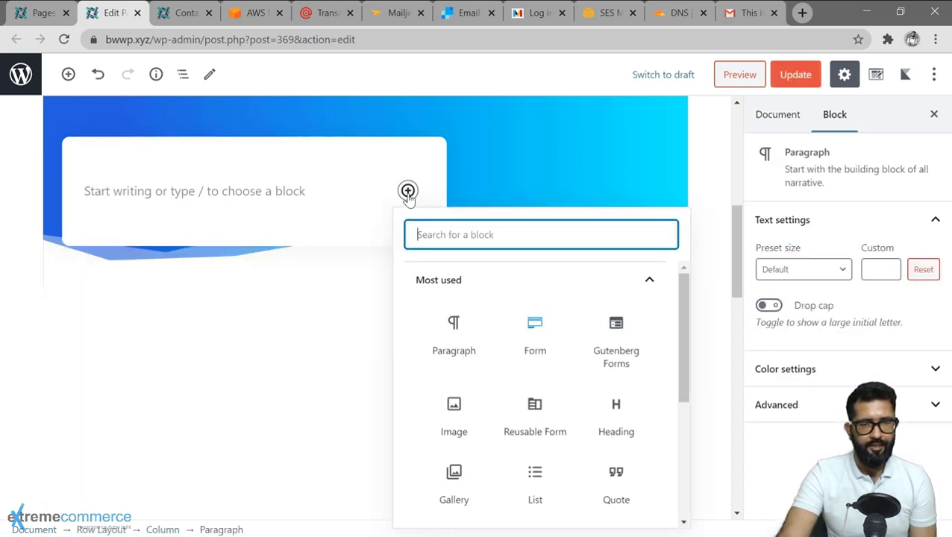
text(form)
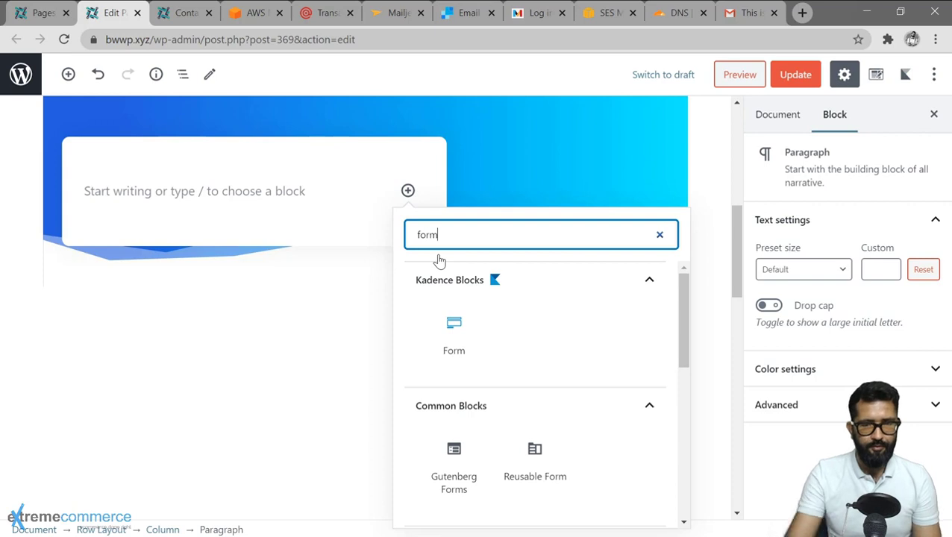
click(452, 461)
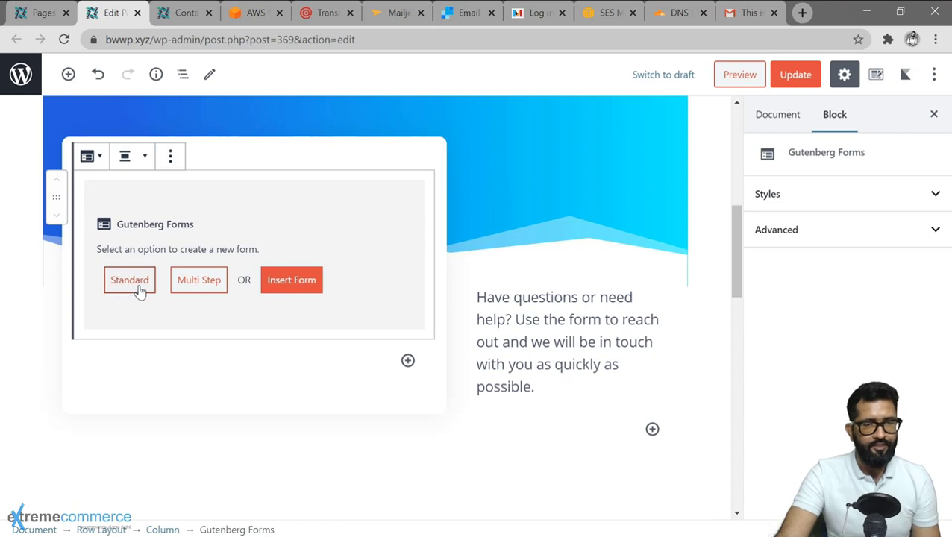
Choose the Standard form type to create the contact form fields.
click(129, 290)
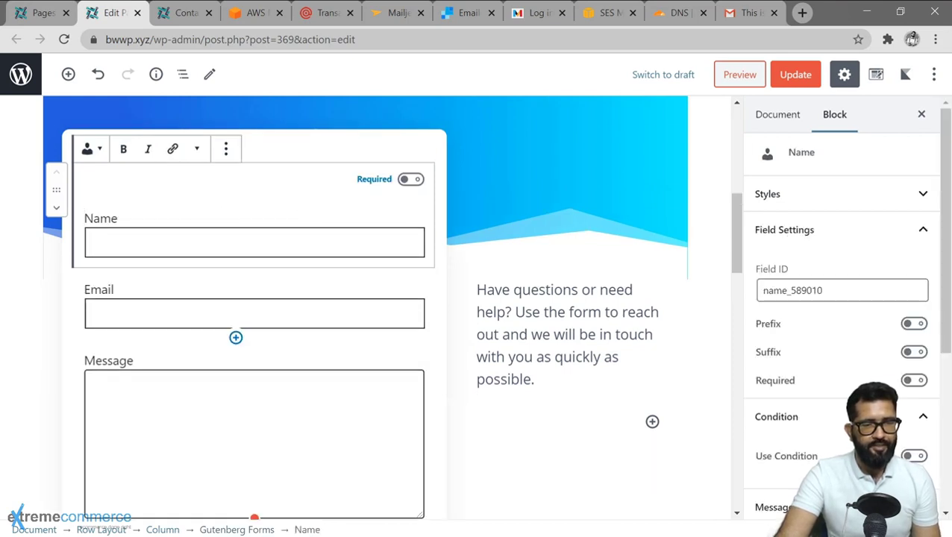
scroll(314, 336, down, 4)
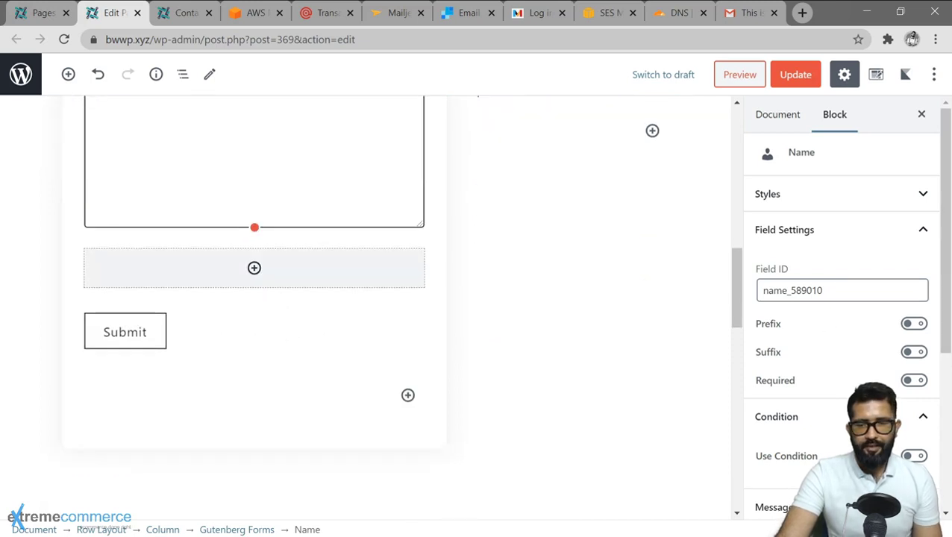
scroll(858, 246, down, 3)
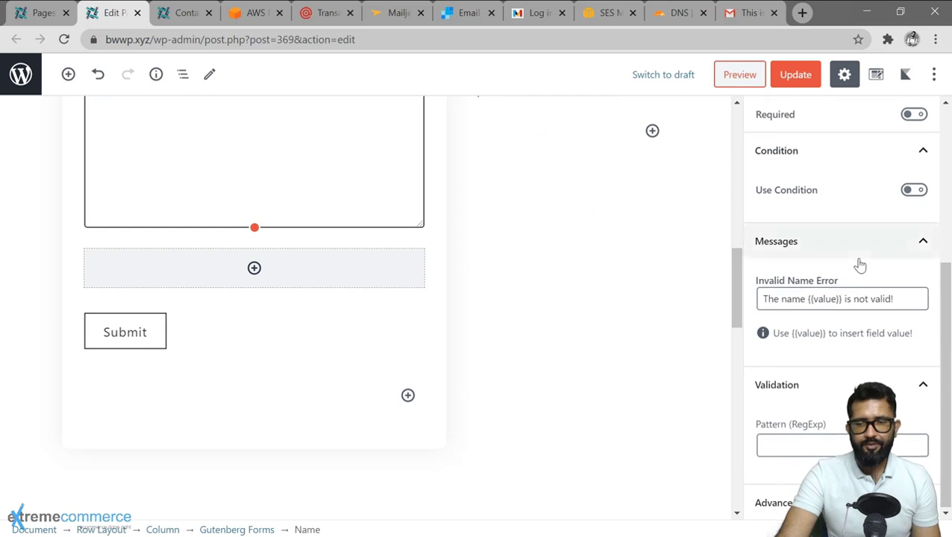
scroll(858, 261, up, 4)
scroll(244, 230, up, 4)
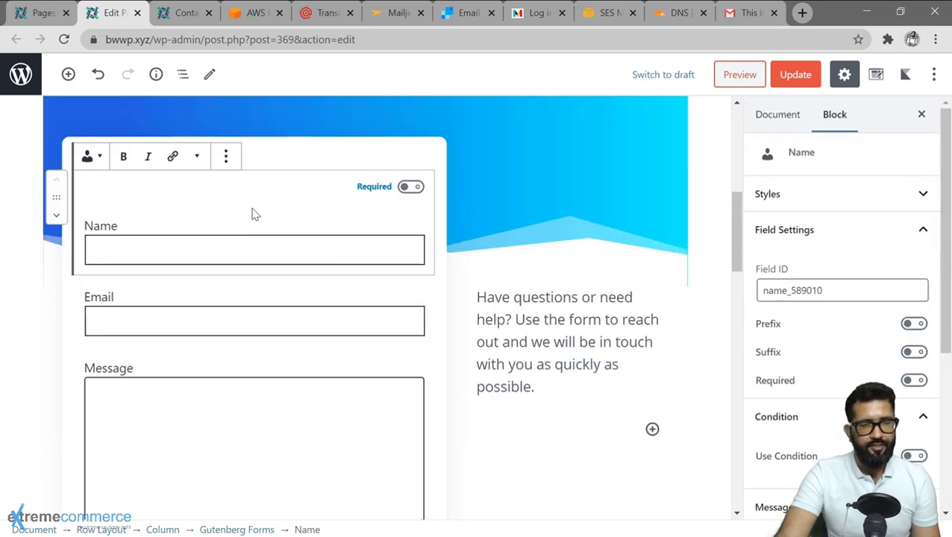
scroll(287, 291, down, 2)
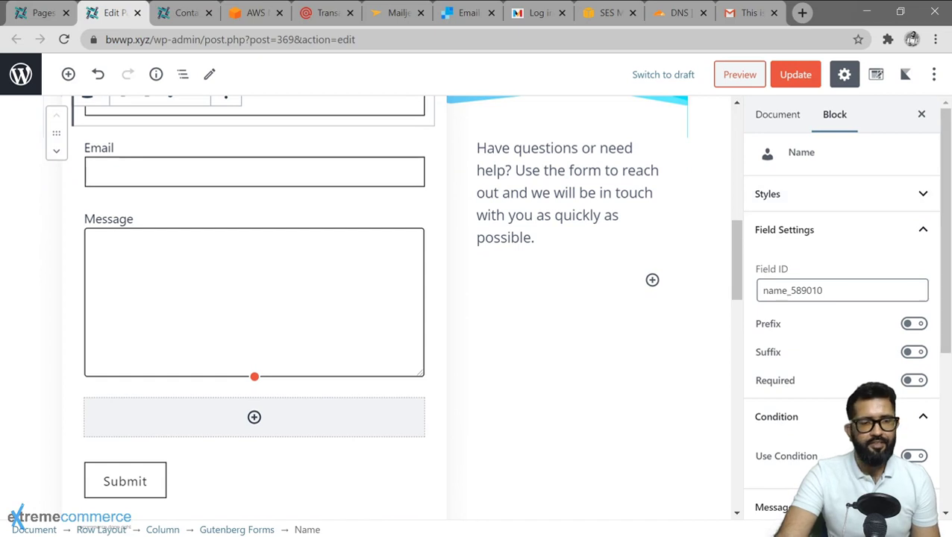
scroll(243, 467, down, 2)
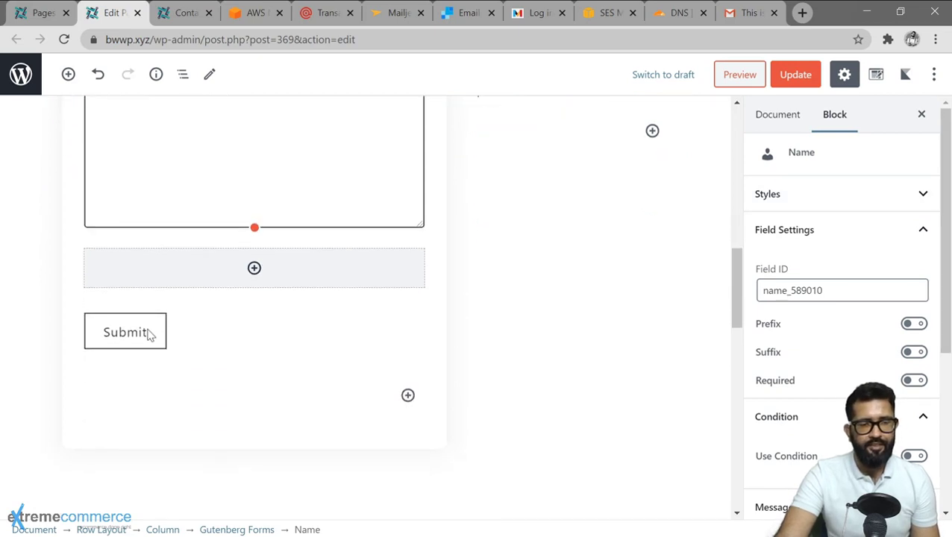
Set the form's Submit button alignment to right.
click(163, 333)
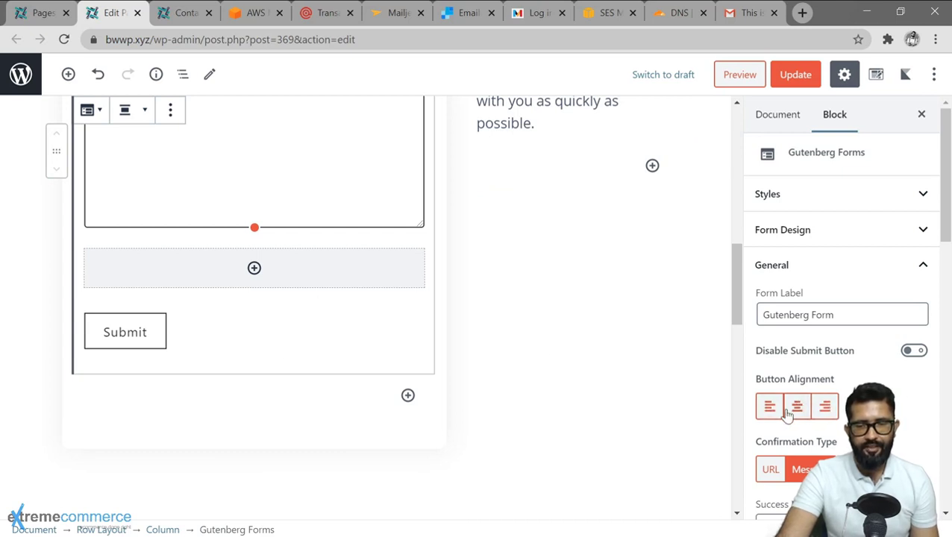
click(826, 410)
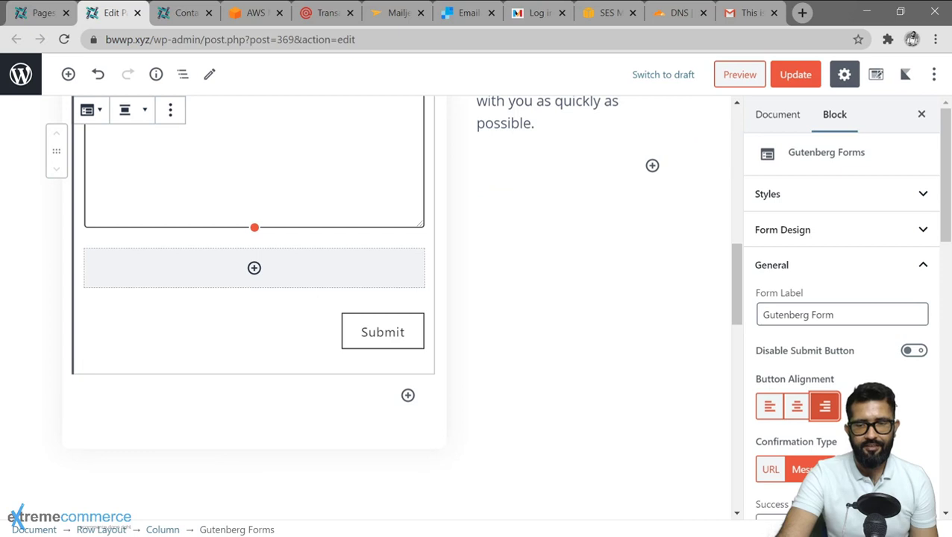
scroll(865, 332, down, 8)
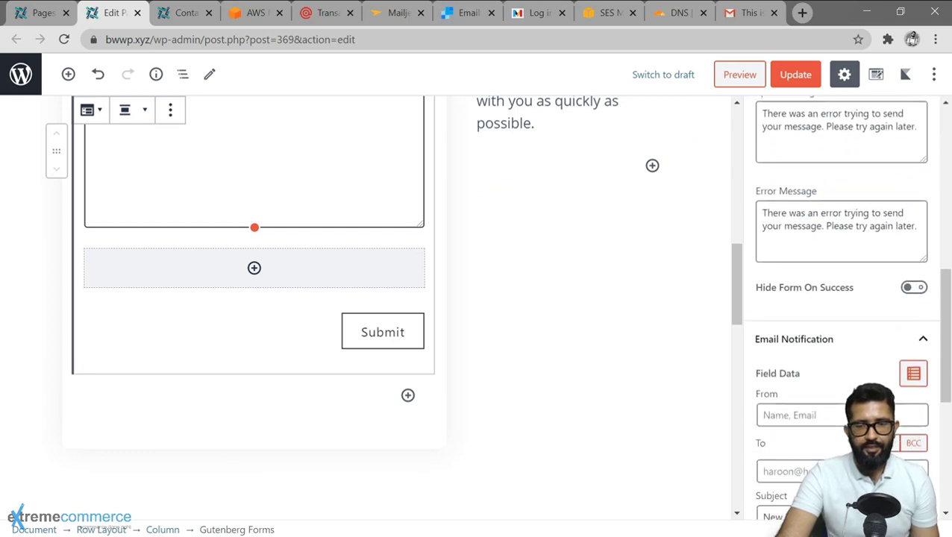
scroll(866, 332, down, 2)
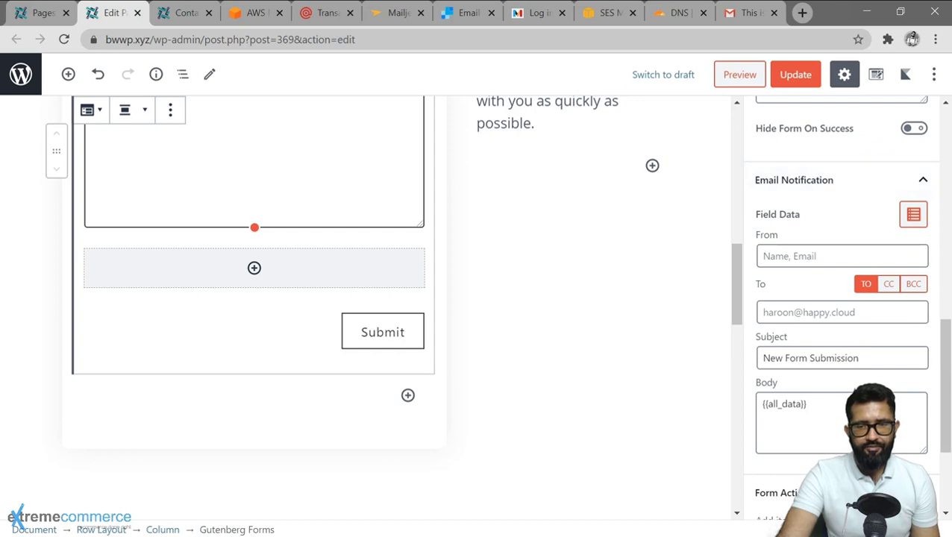
Enter the notification From and To addresses and add 'BWWP' to the subject.
click(841, 256)
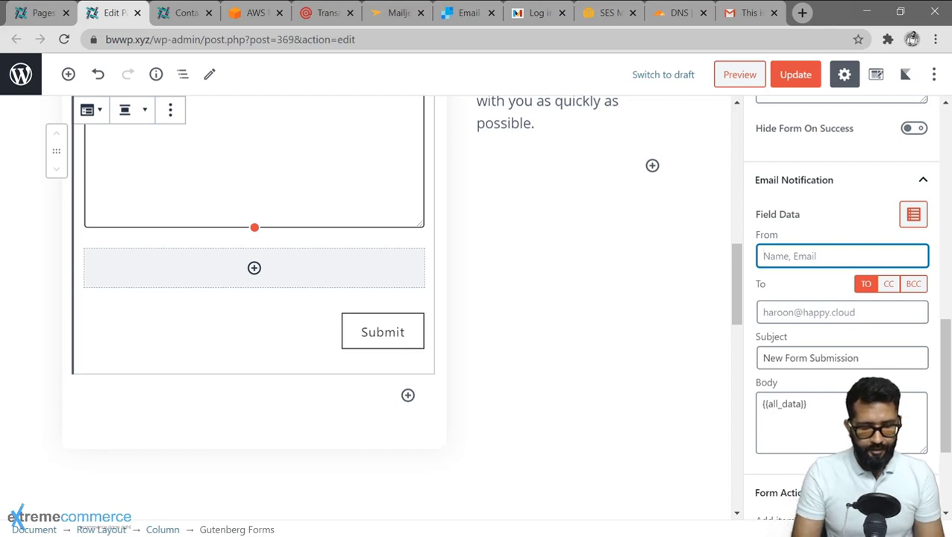
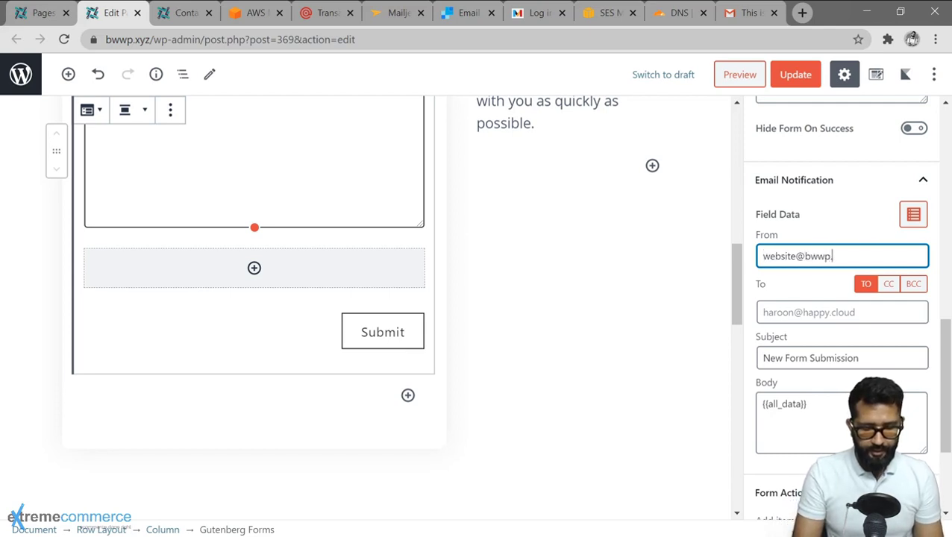
click(796, 306)
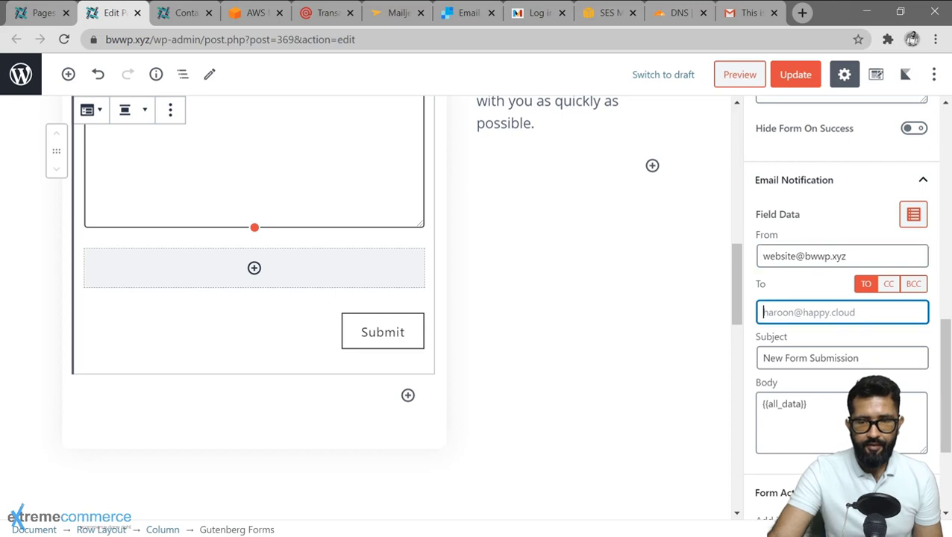
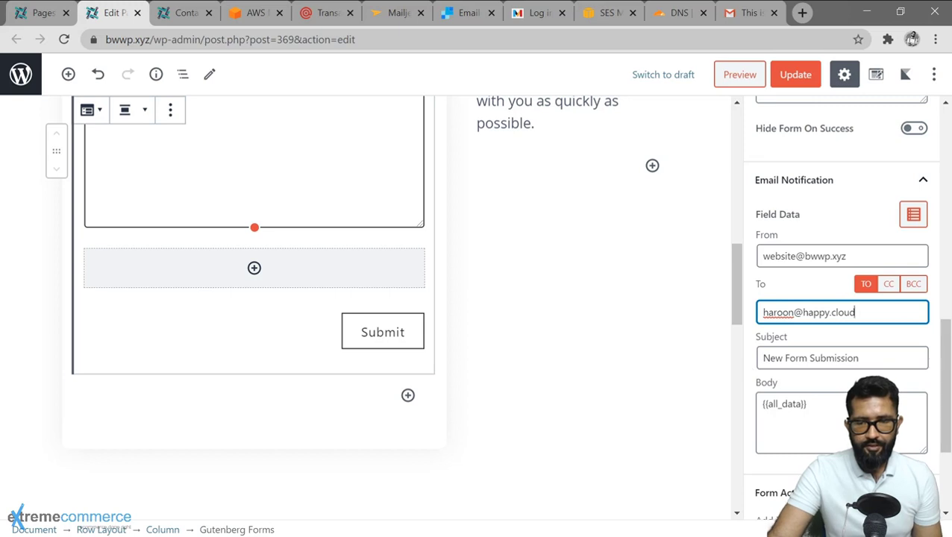
click(785, 358)
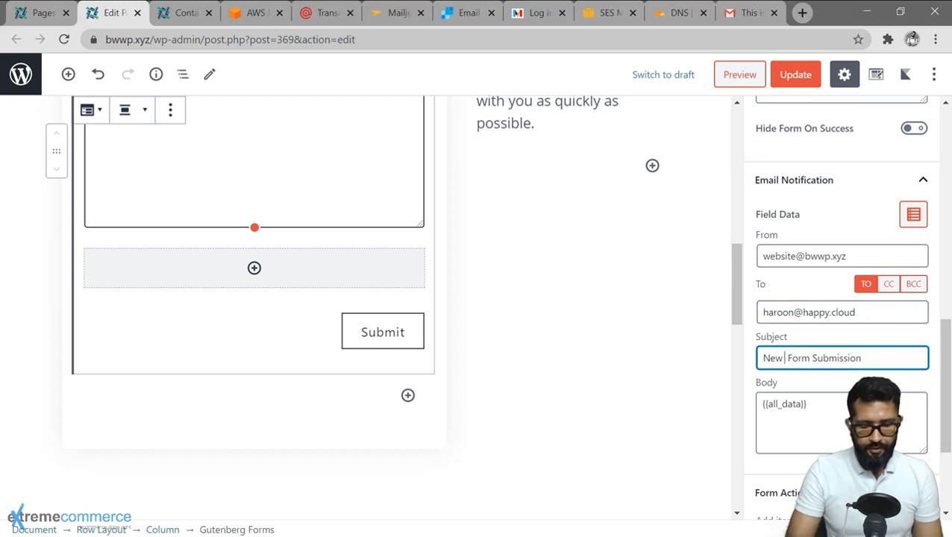
text(BWWP Website)
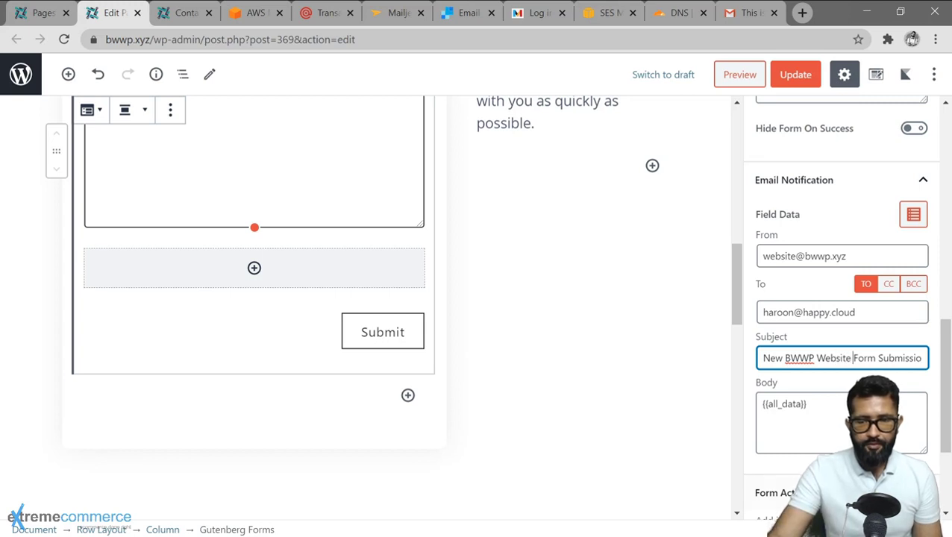
Move into the notification Body field and review the Email Notification panel.
click(790, 429)
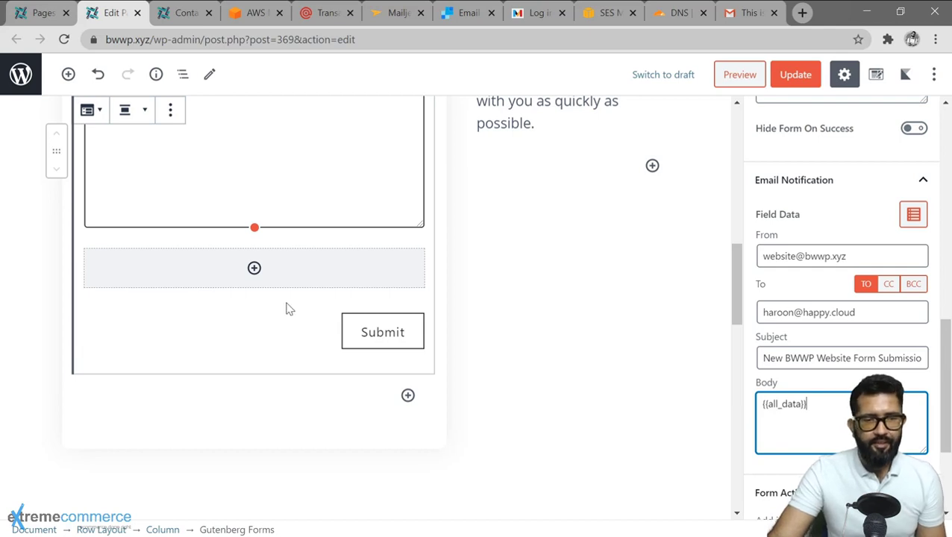
scroll(287, 308, up, 5)
scroll(561, 364, down, 2)
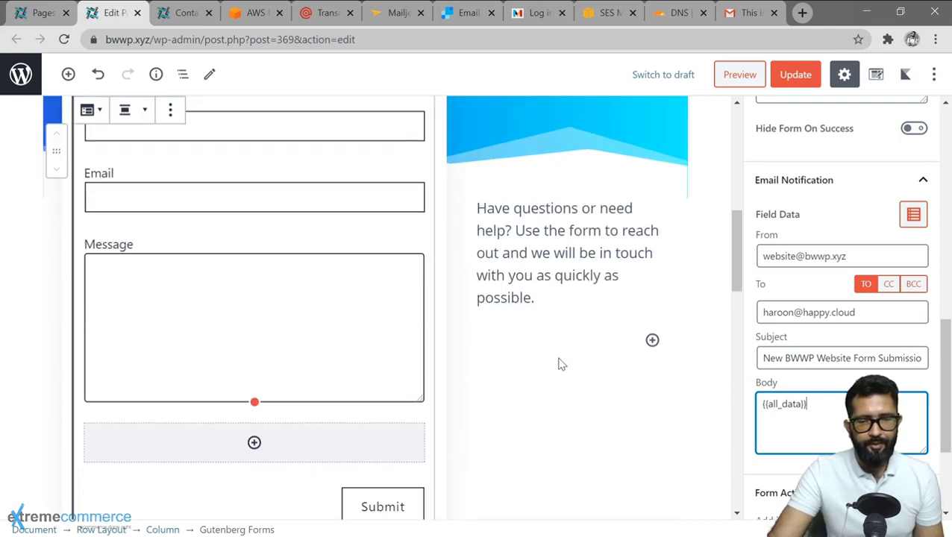
scroll(843, 306, down, 3)
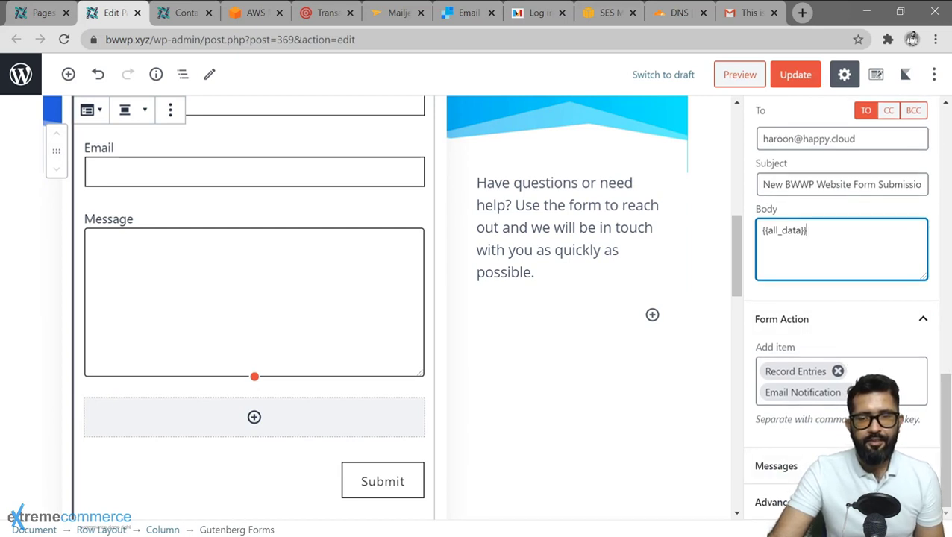
scroll(843, 309, up, 1)
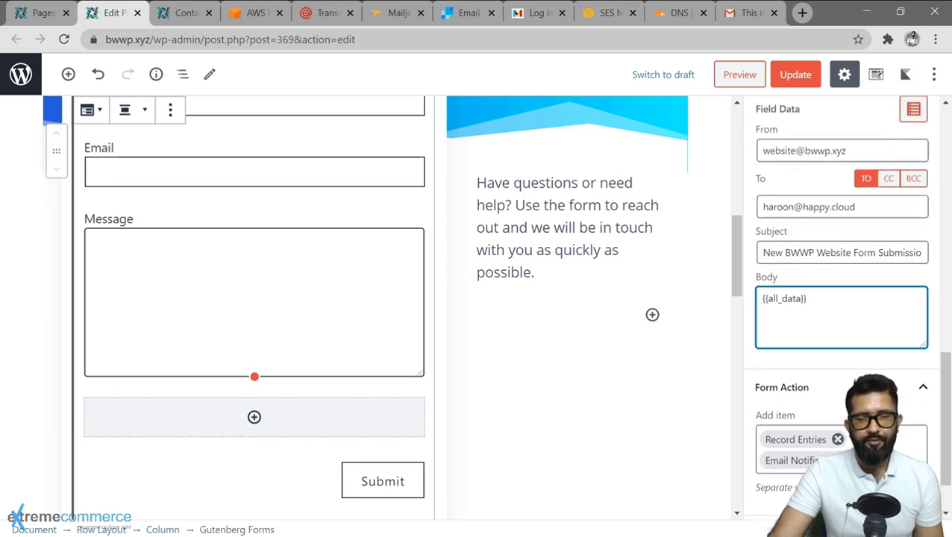
scroll(870, 361, up, 1)
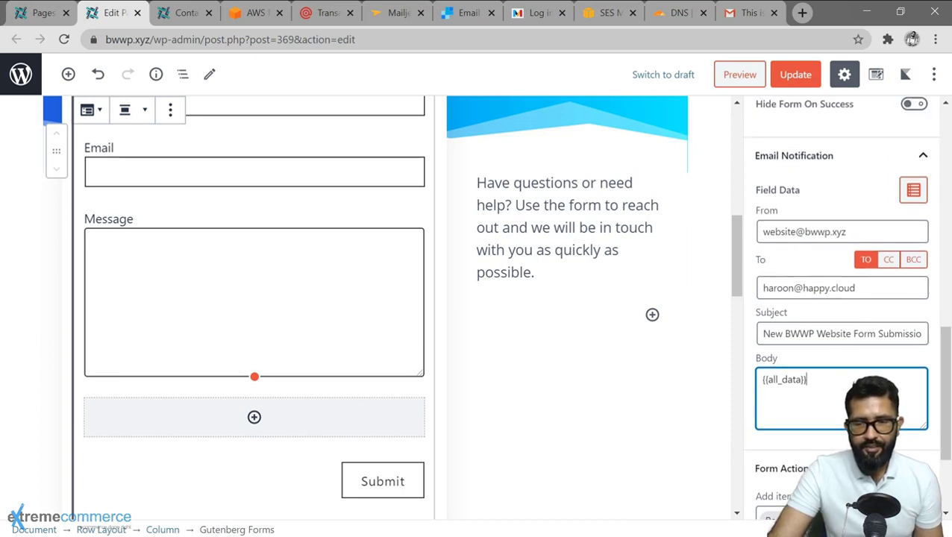
Browse the dynamic data tag categories: post, form, post meta, date/time and field tags.
click(912, 193)
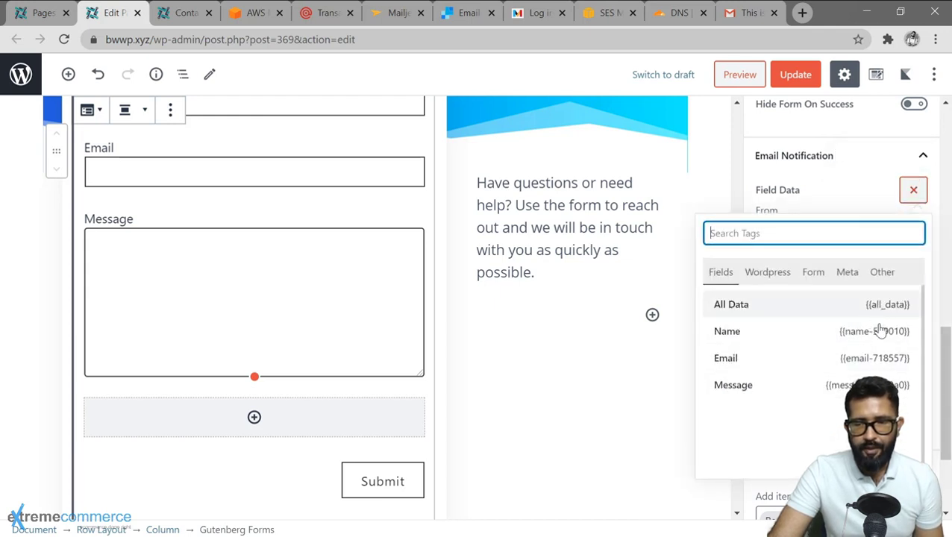
click(769, 274)
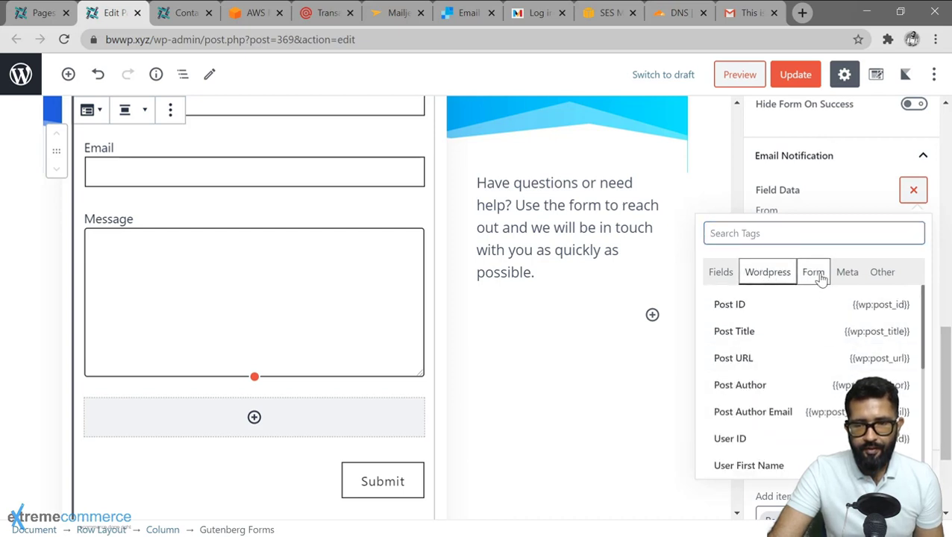
click(815, 274)
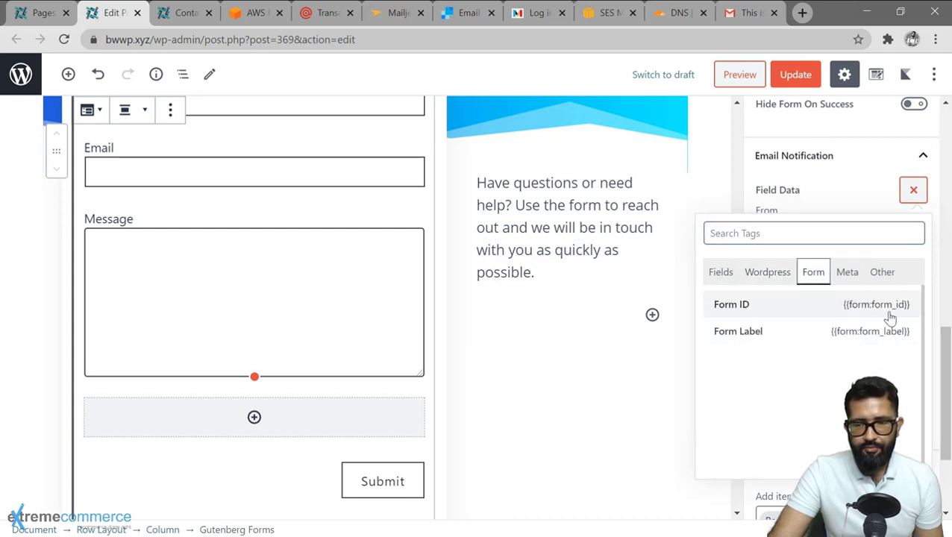
click(848, 274)
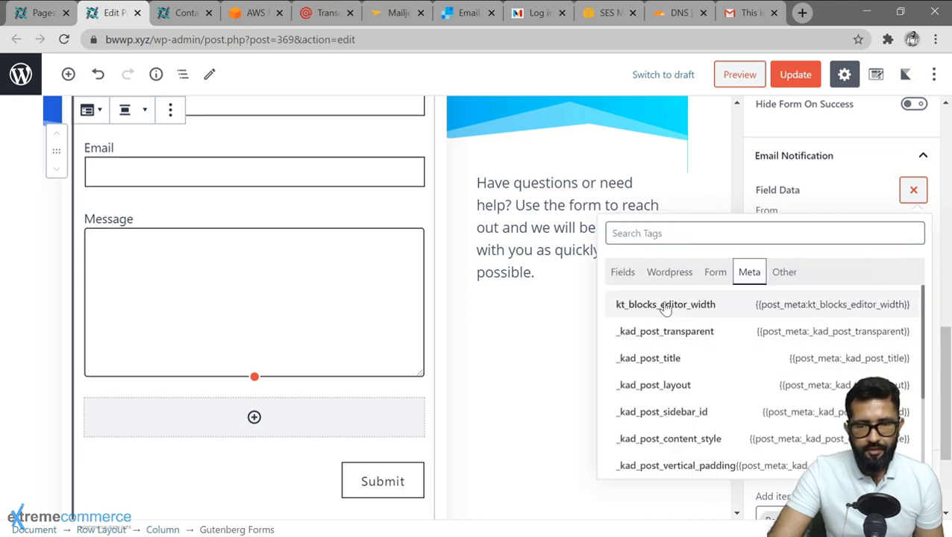
click(784, 272)
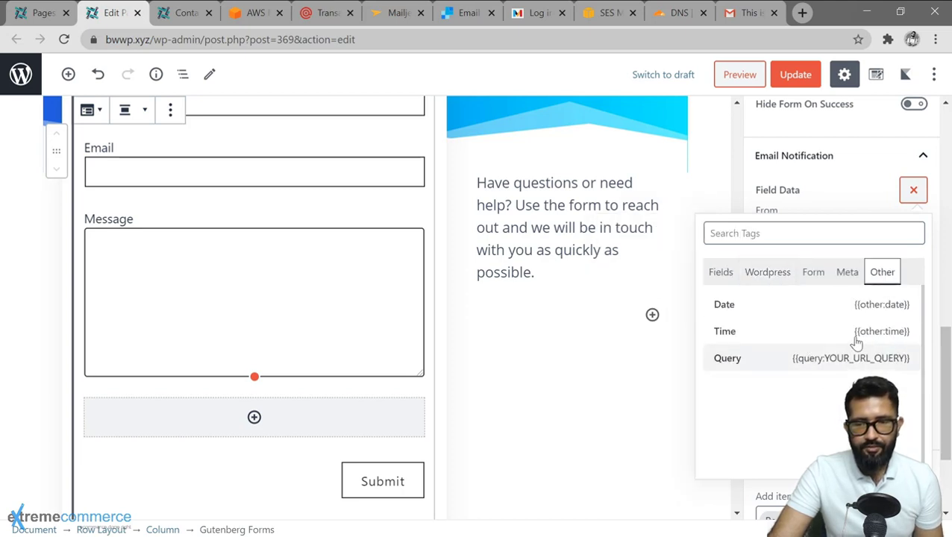
click(723, 276)
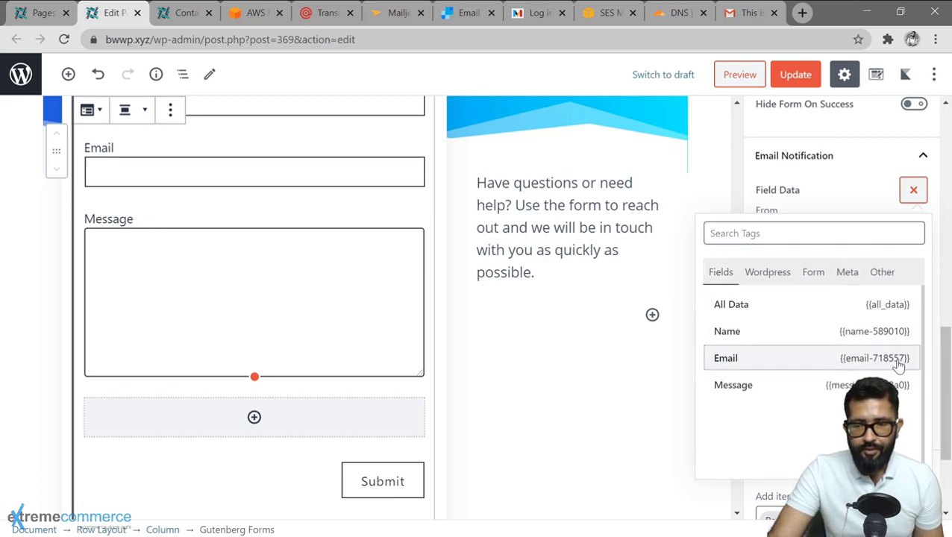
click(911, 192)
Edit the notification Body down to just the {{all_data}} tag.
triple_click(808, 288)
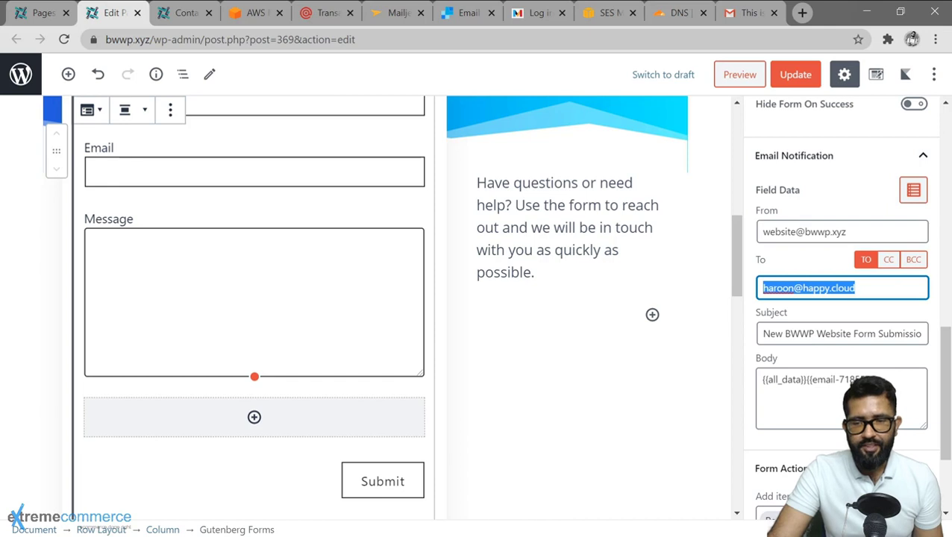
click(855, 288)
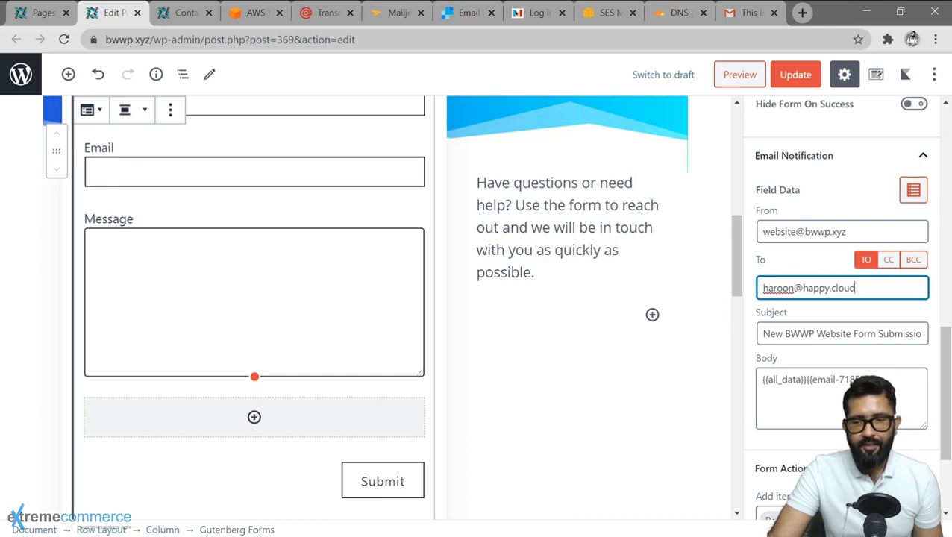
key(Tab)
key(Tab)
click(824, 313)
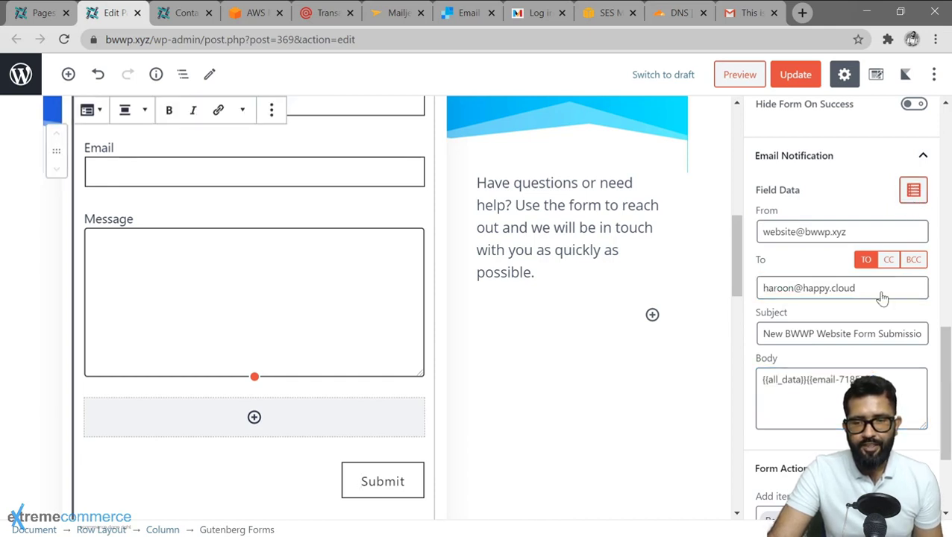
click(914, 189)
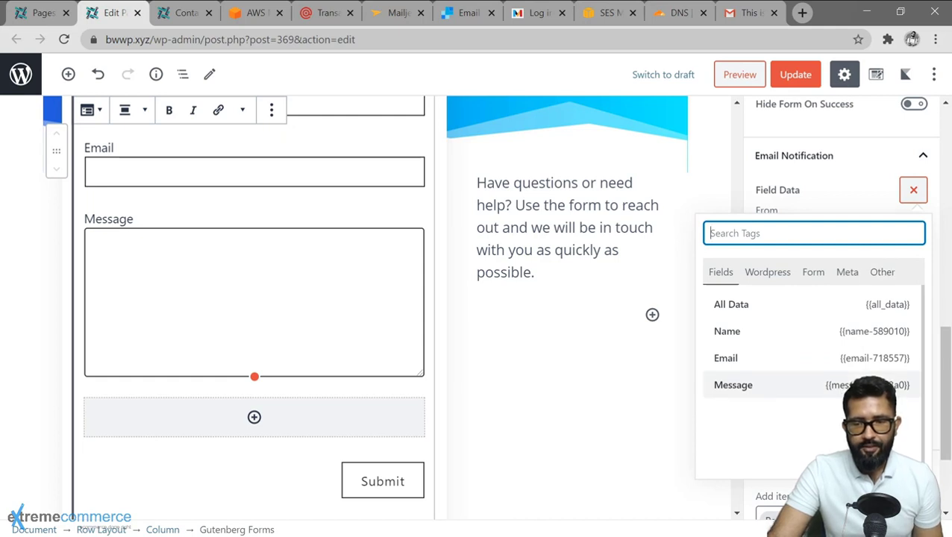
click(913, 189)
scroll(842, 299, down, 2)
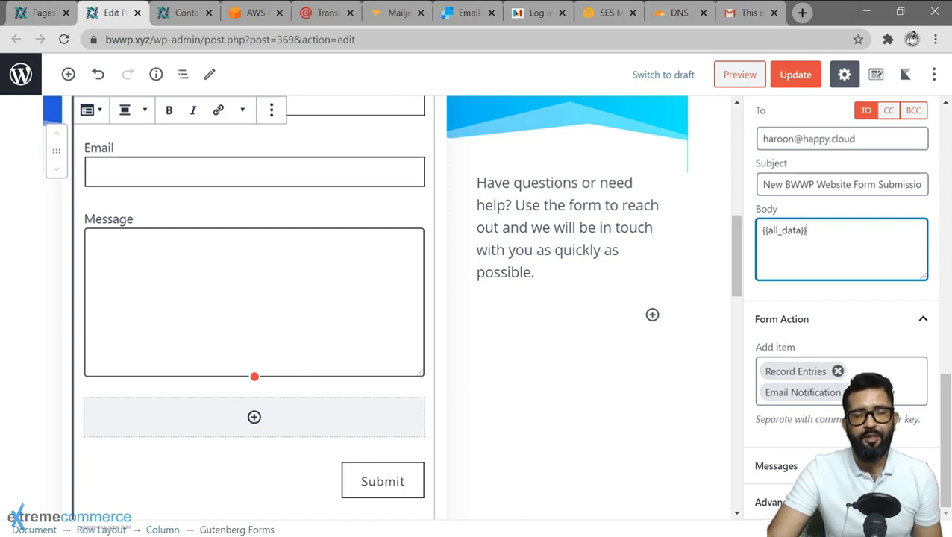
scroll(862, 340, up, 3)
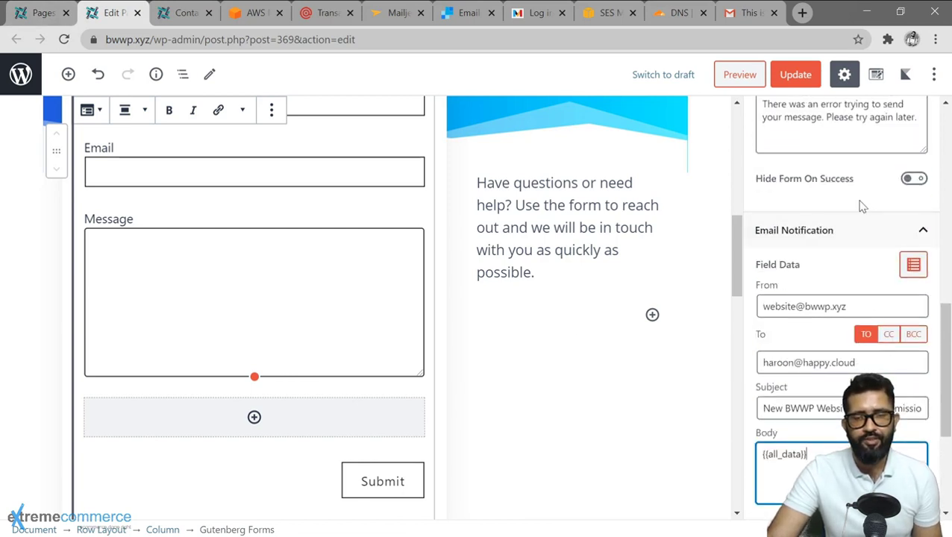
scroll(861, 206, down, 1)
scroll(815, 329, down, 2)
scroll(817, 335, up, 6)
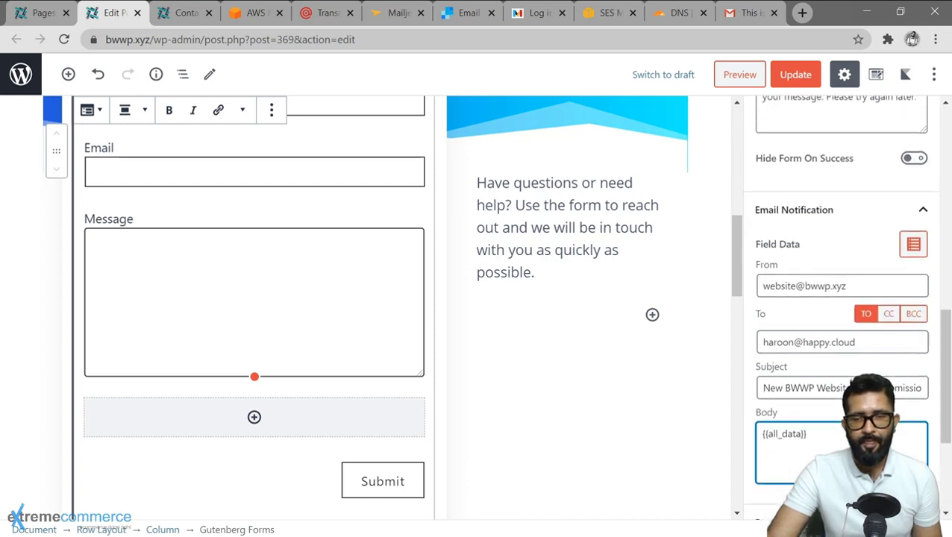
scroll(821, 357, up, 6)
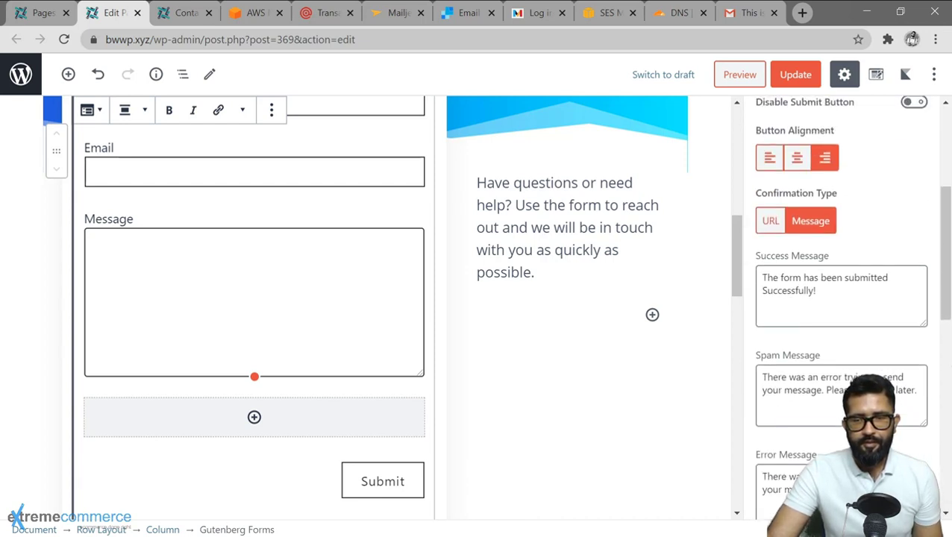
Update the Contact page and reload the live Contact page.
click(794, 75)
click(171, 13)
key(F5)
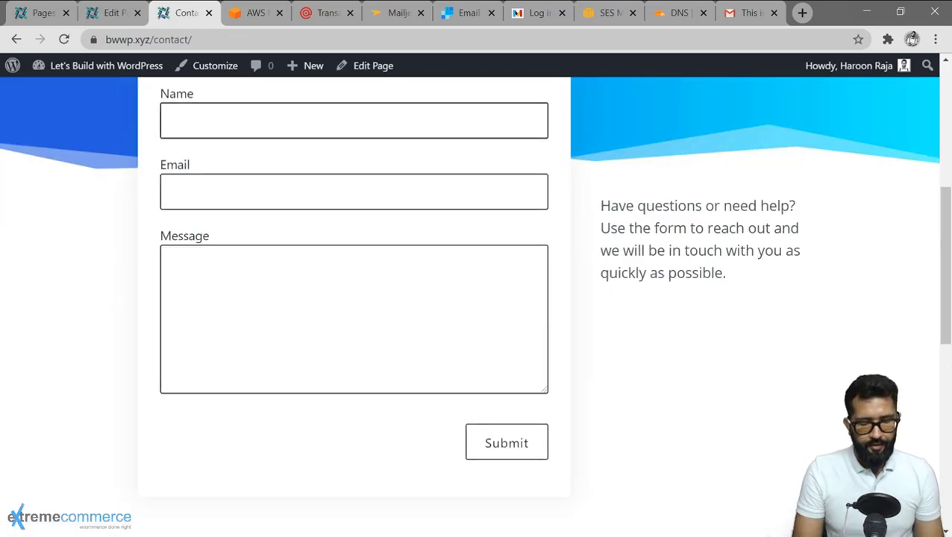
Submit a test name, email and message through the live form, then return to Pages.
text(Haroon Test)
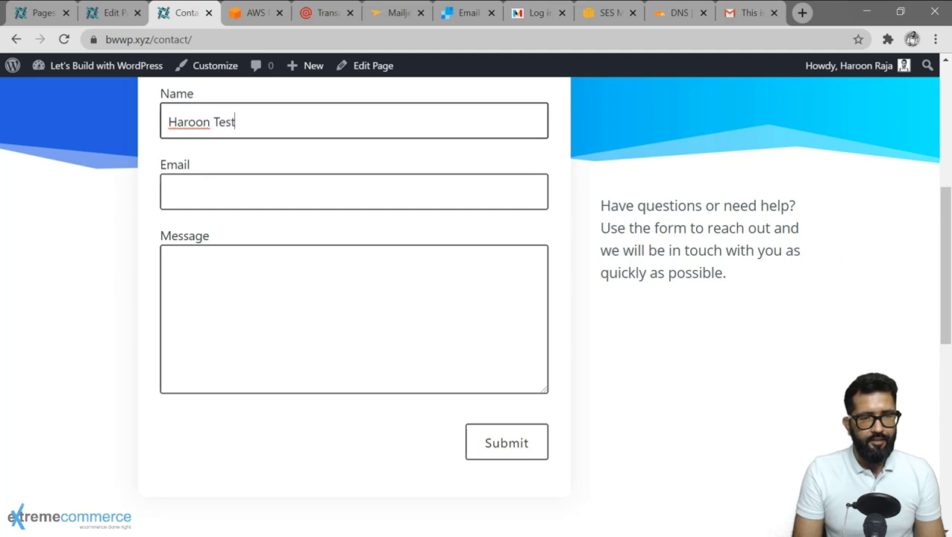
click(169, 192)
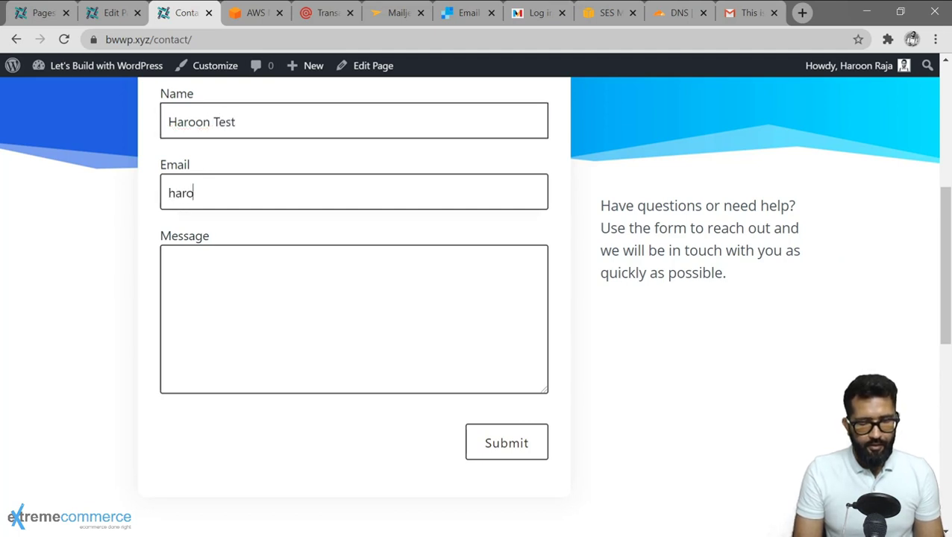
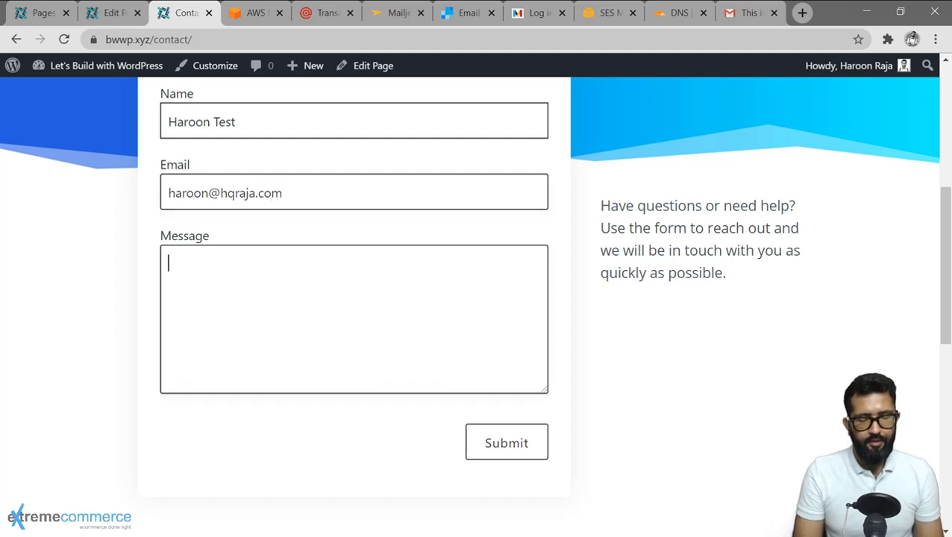
text(This )
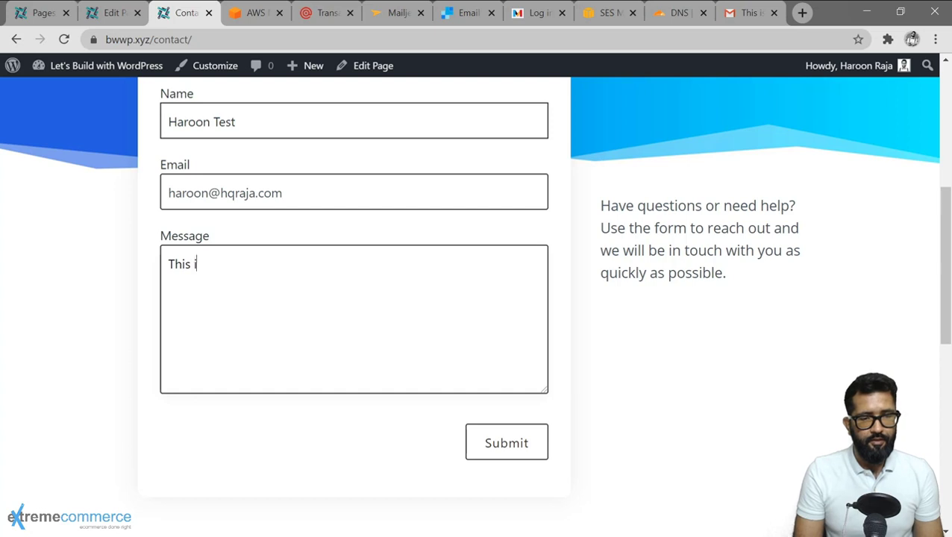
text(is a test )
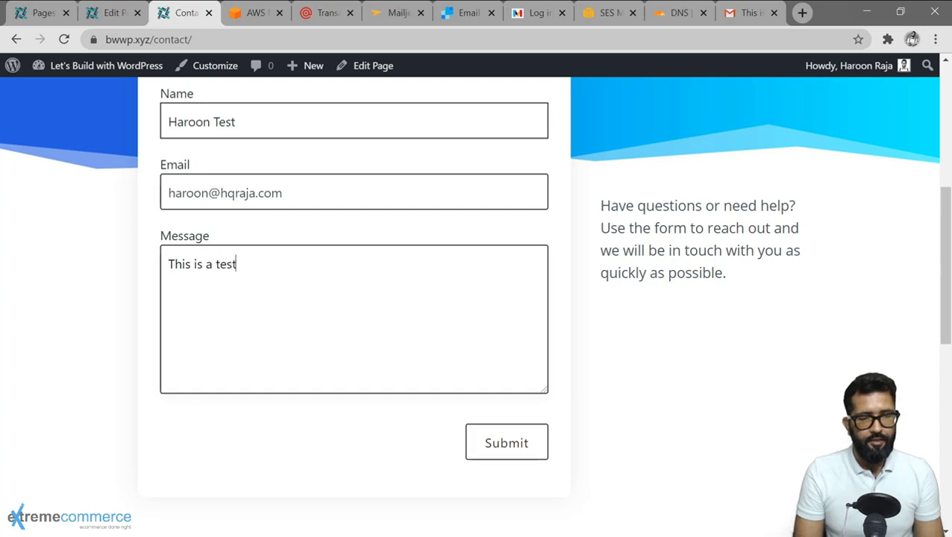
text(message sub)
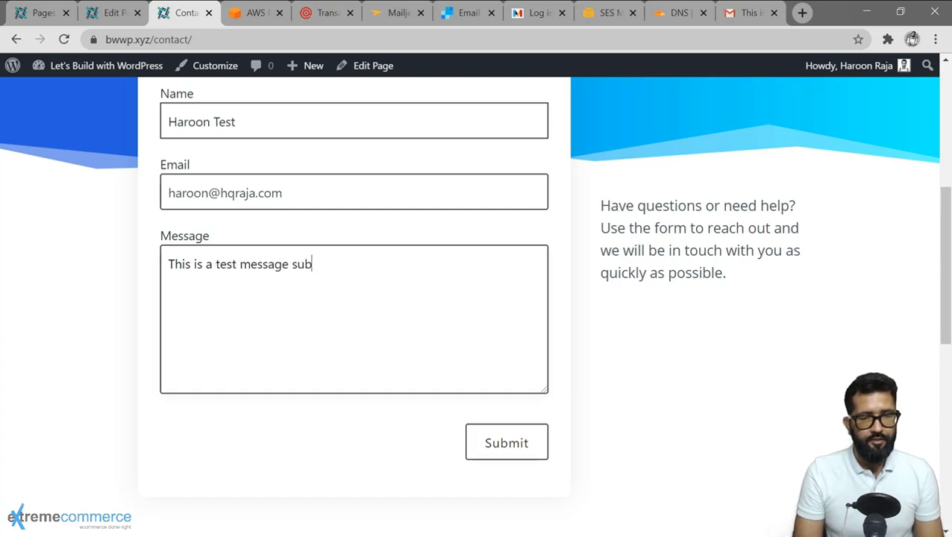
text(mission to )
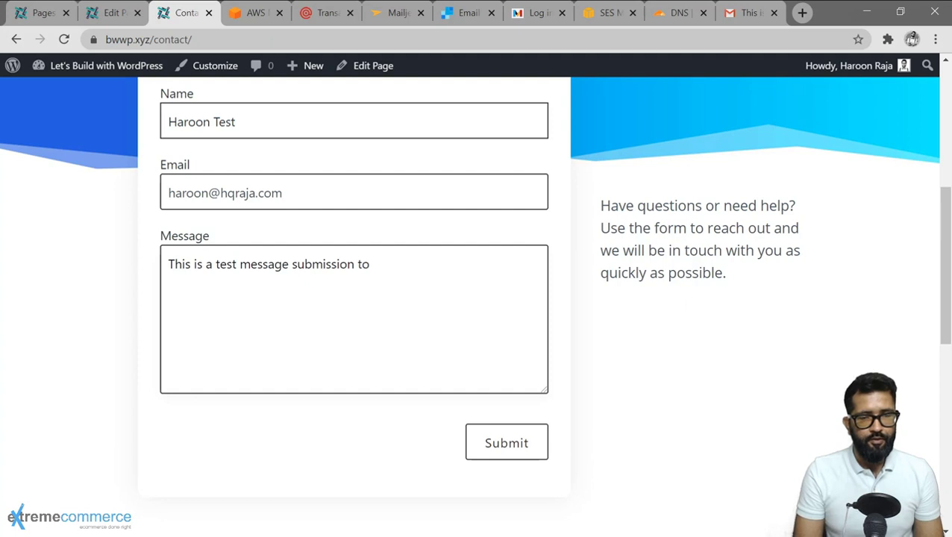
text(see if the c)
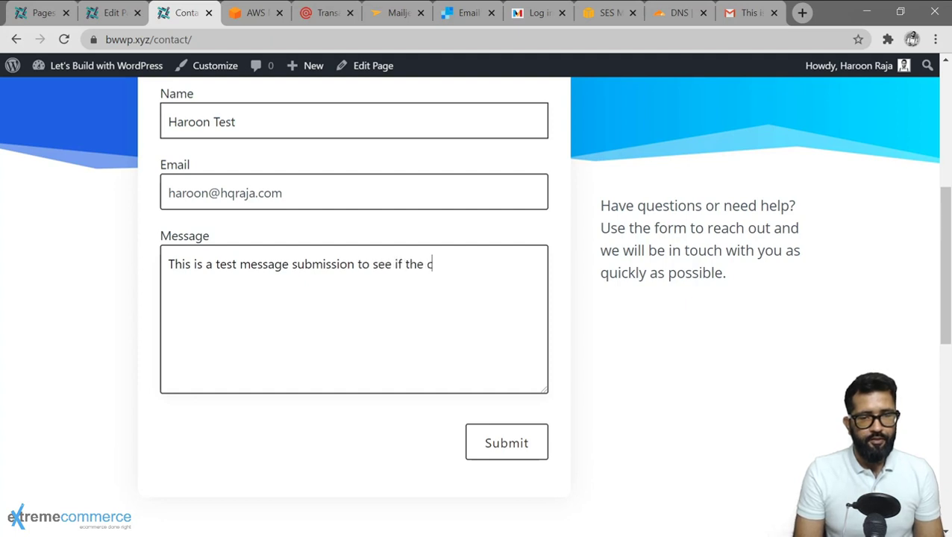
text(ontact form is wo)
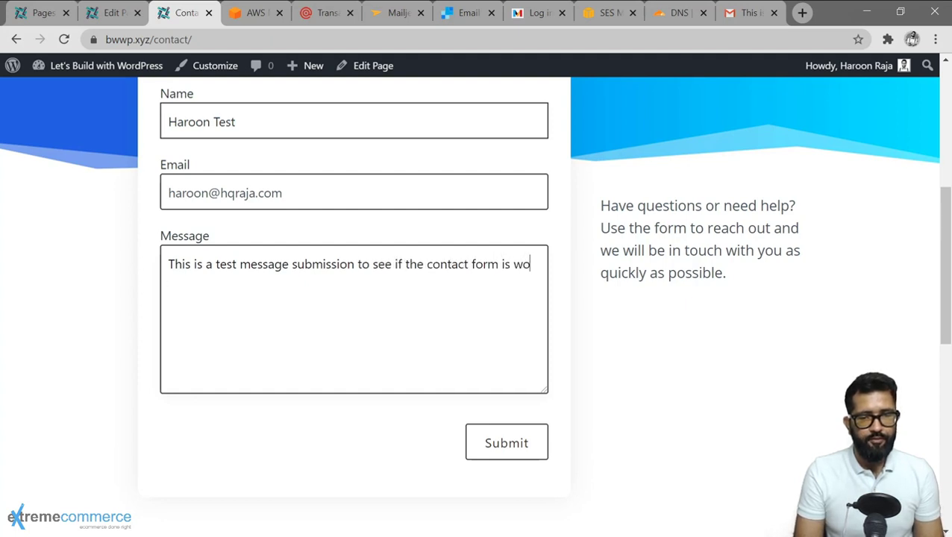
text(rking properly.)
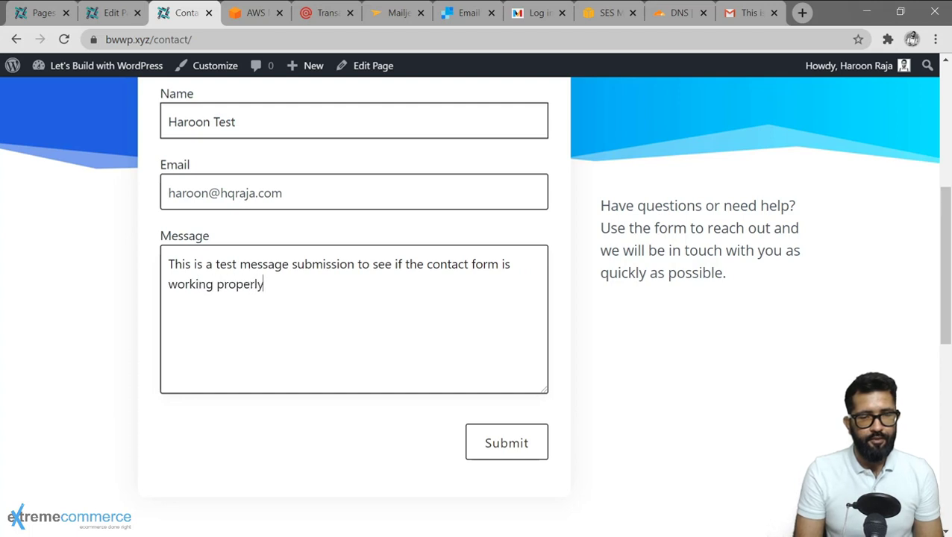
click(508, 445)
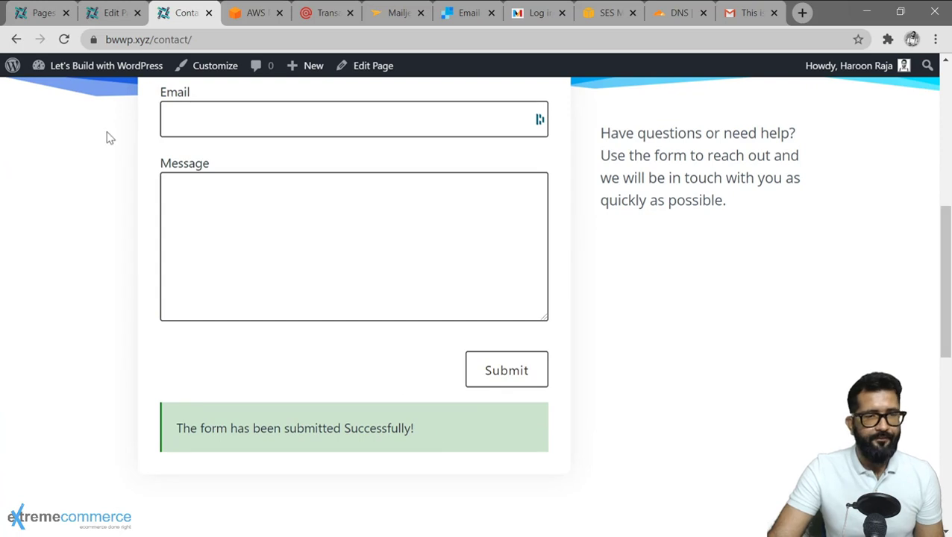
click(42, 12)
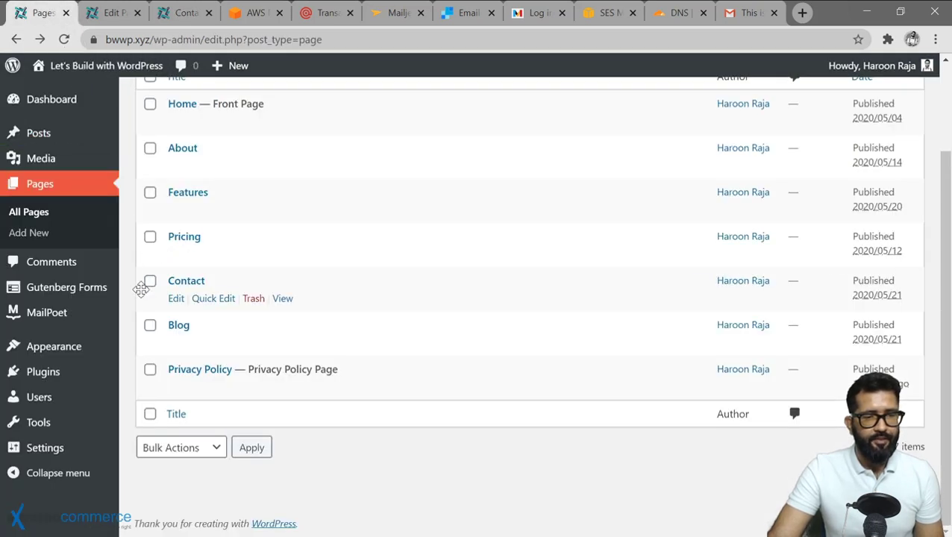
Open the Contact Form entry under Gutenberg Forms Entries and scroll through its details.
mouse_move(74, 288)
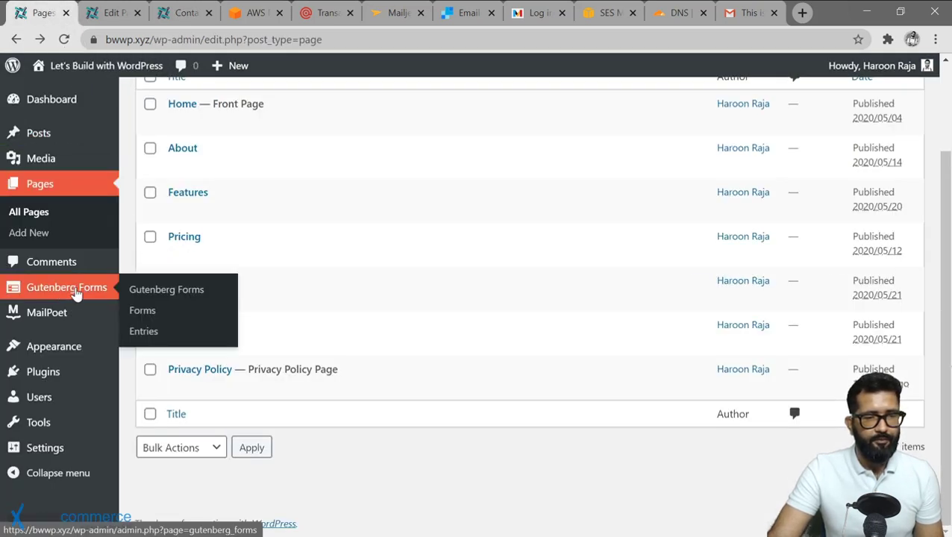
click(145, 332)
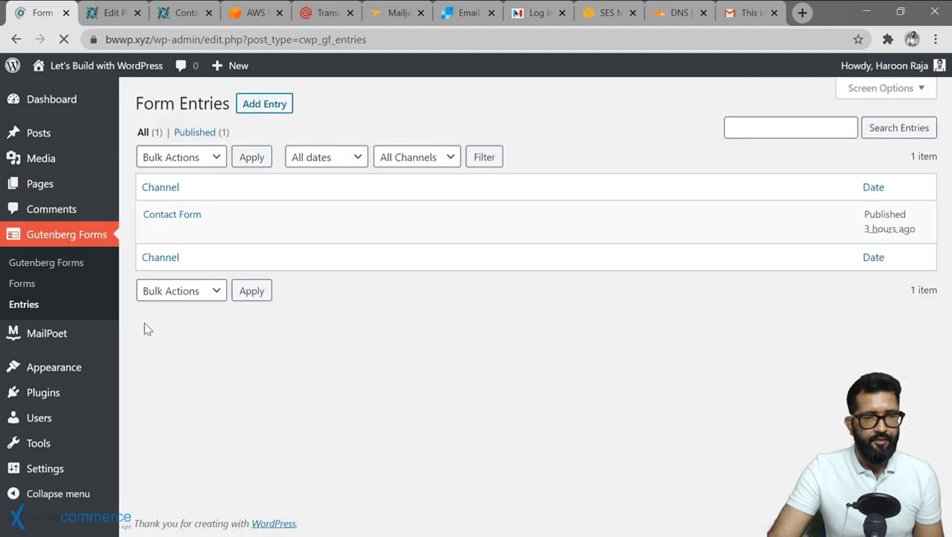
click(168, 215)
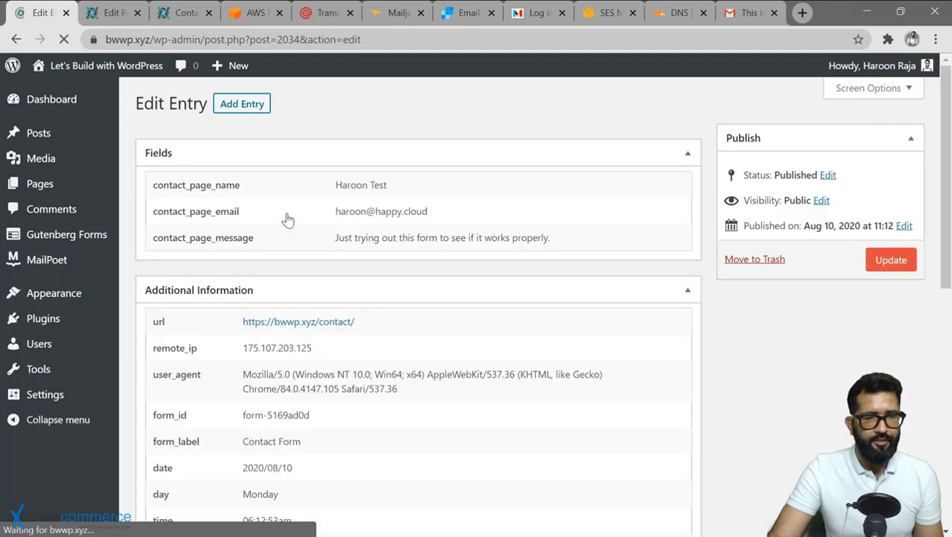
scroll(300, 304, down, 1)
scroll(300, 304, down, 7)
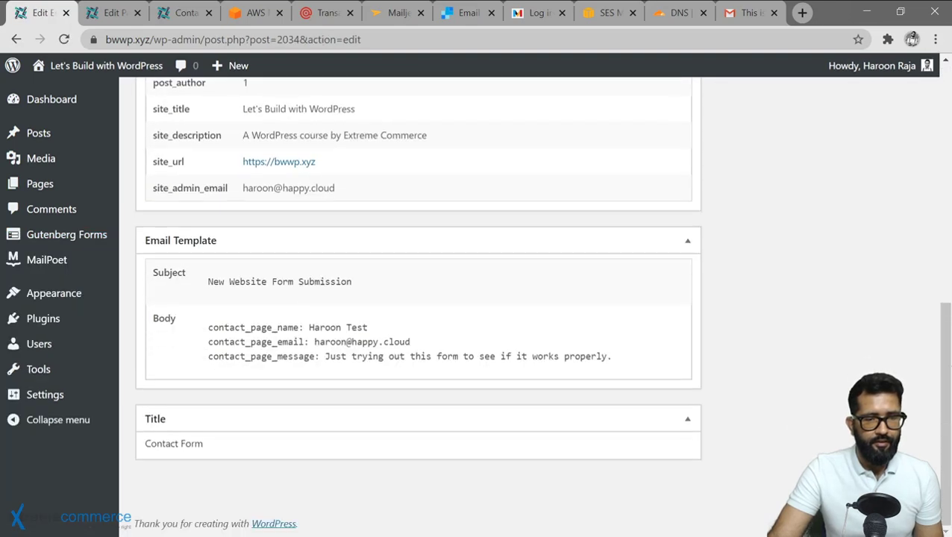
scroll(541, 118, up, 8)
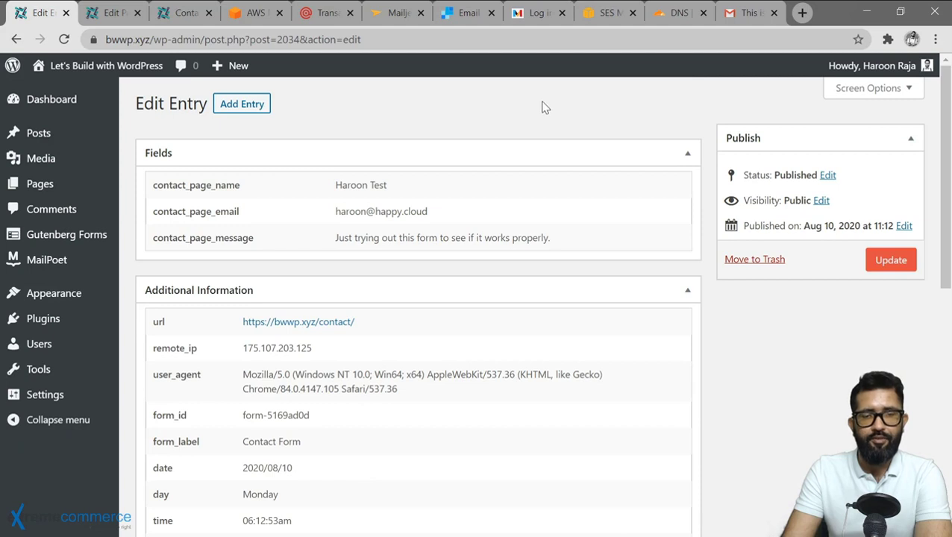